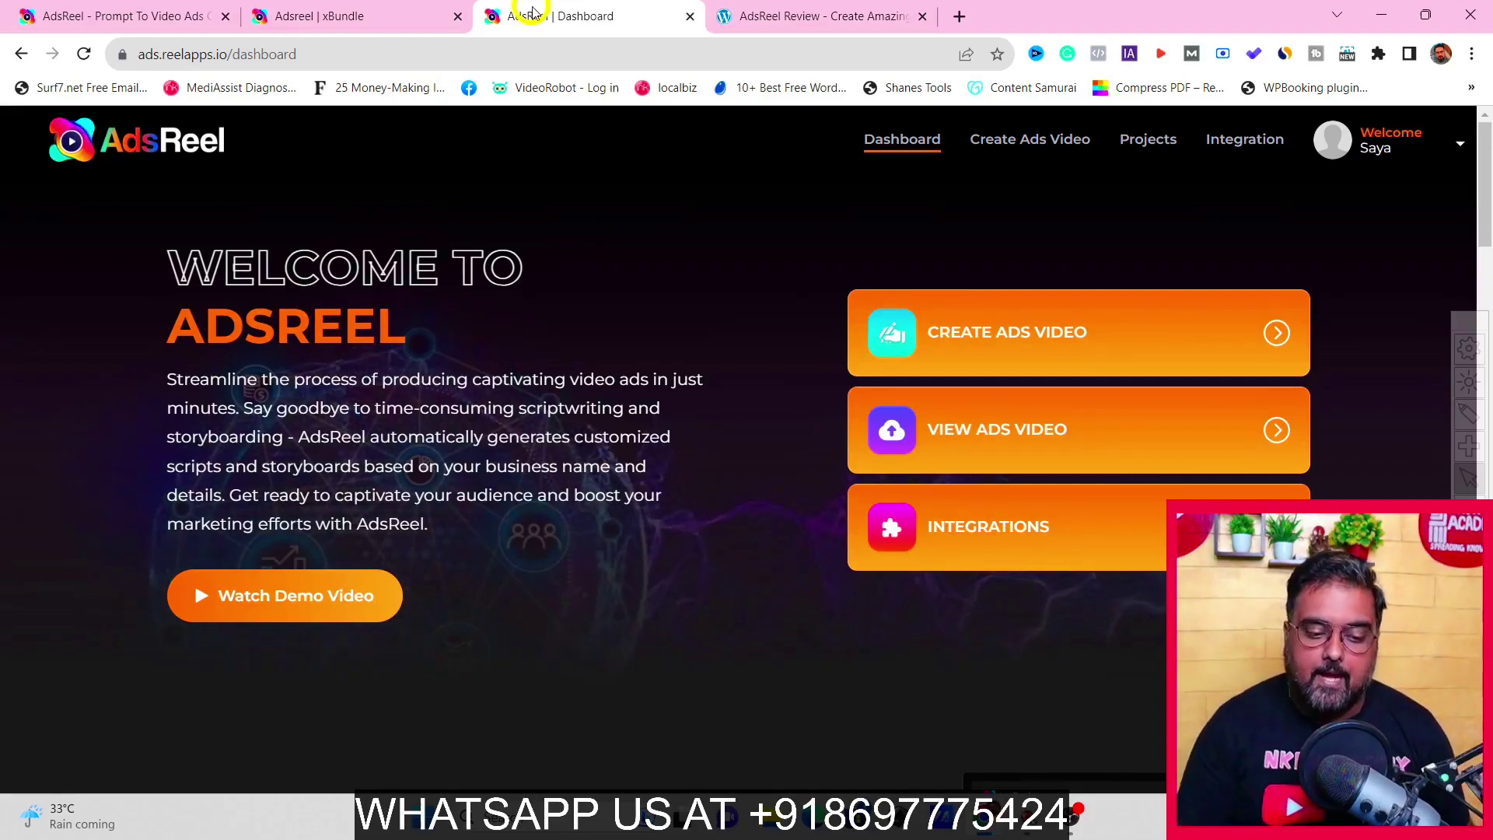
Step: From the AdsReel dashboard, start a new ads video to reach its empty campaign form
left_click(770, 13)
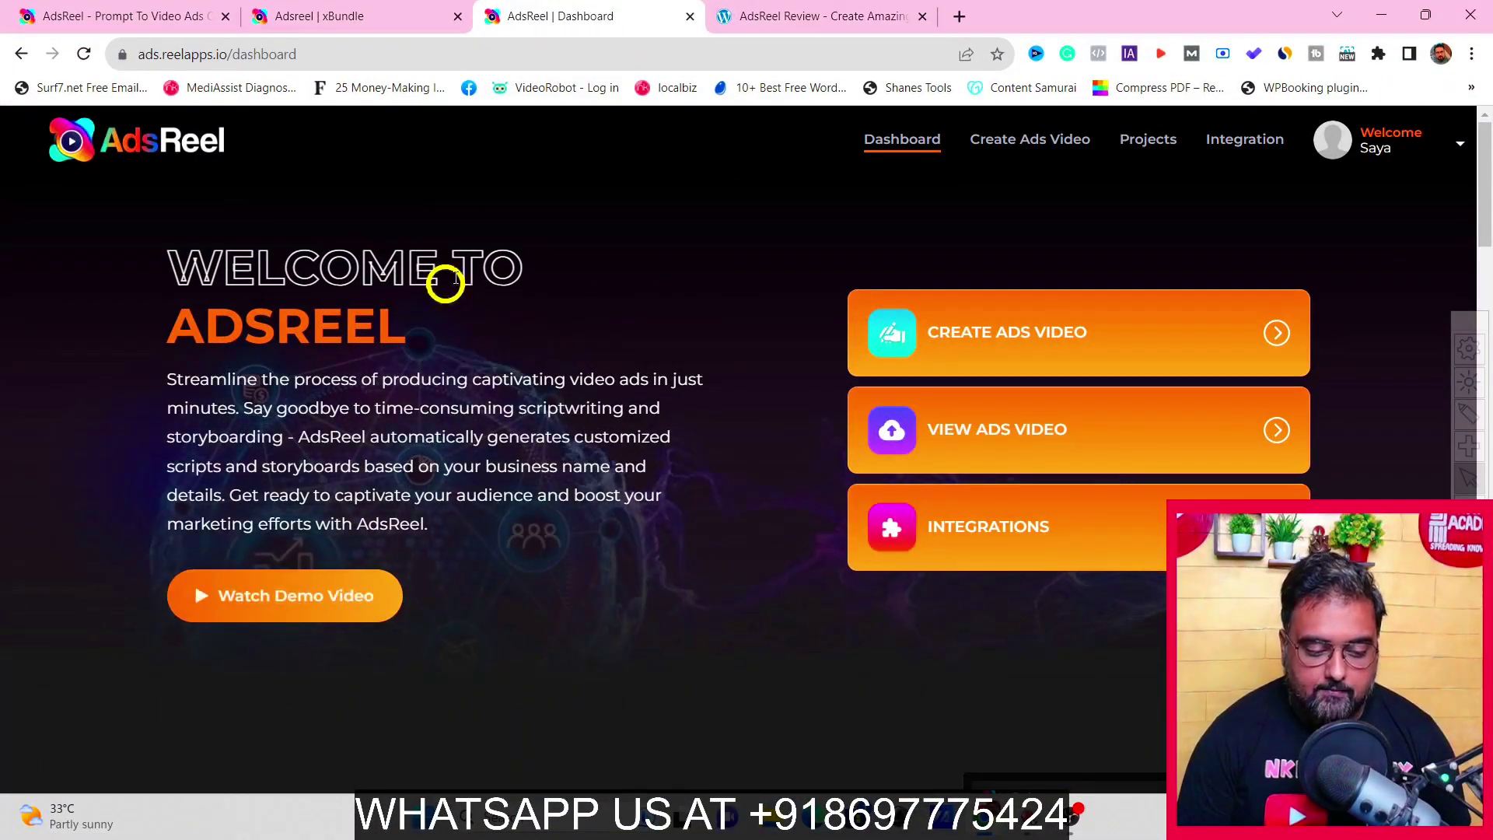
left_click(992, 349)
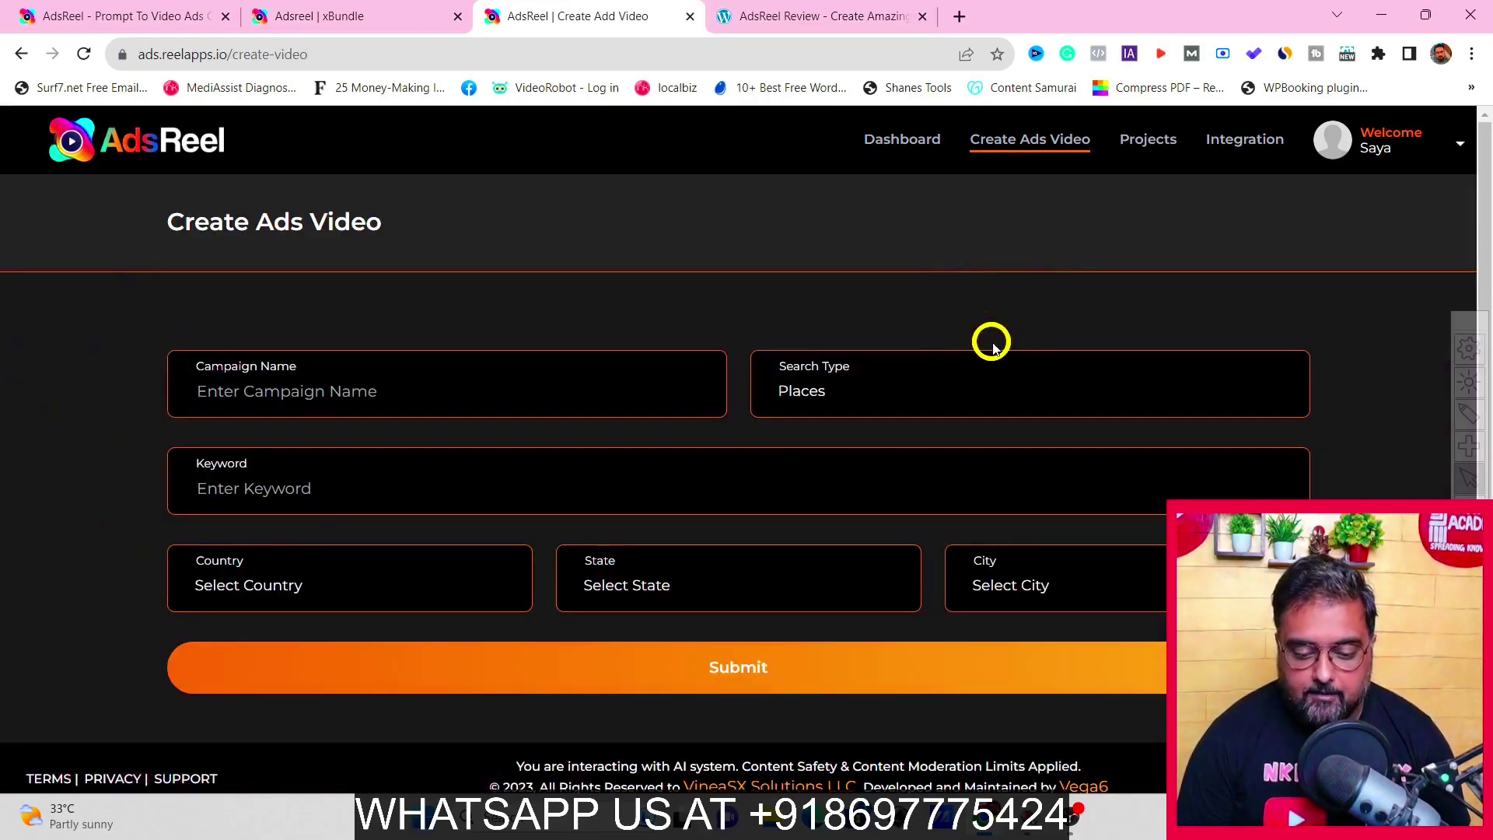
Step: Name the campaign 'dental demo', keep Places as search type, and enter keyword 'dental services'
left_click(364, 399)
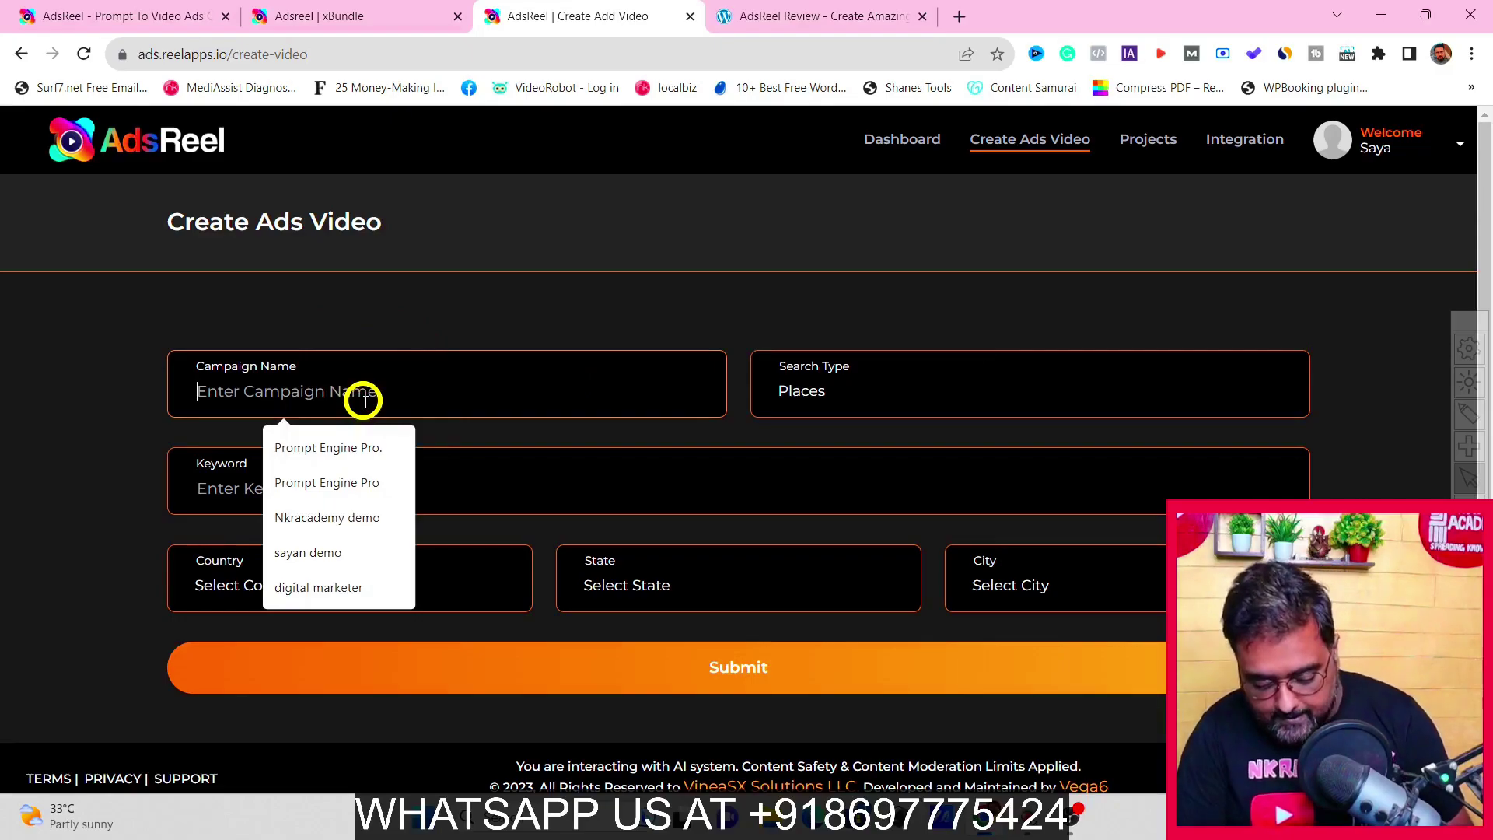
type("dental demo")
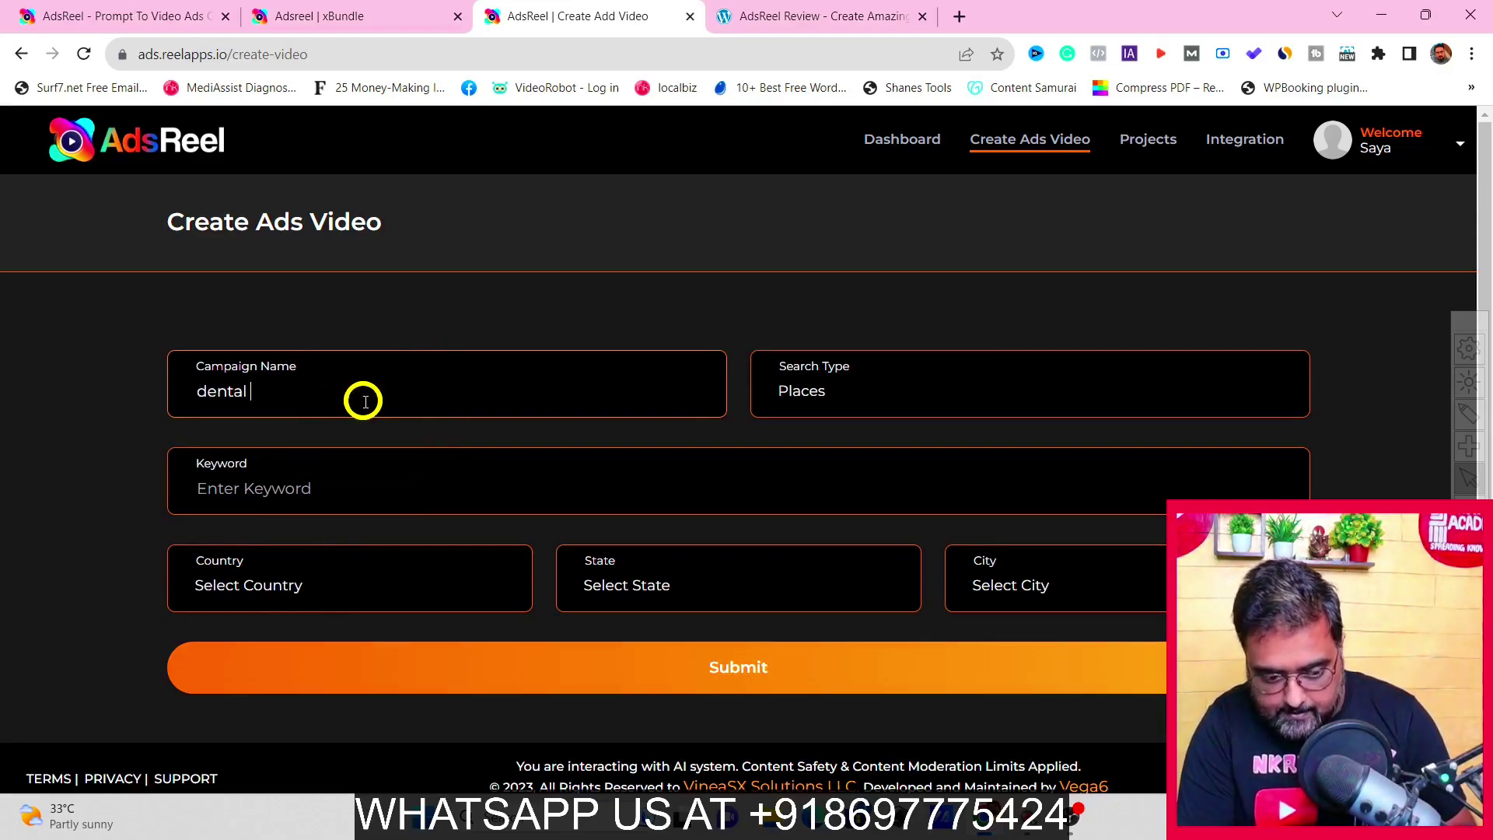
left_click(806, 398)
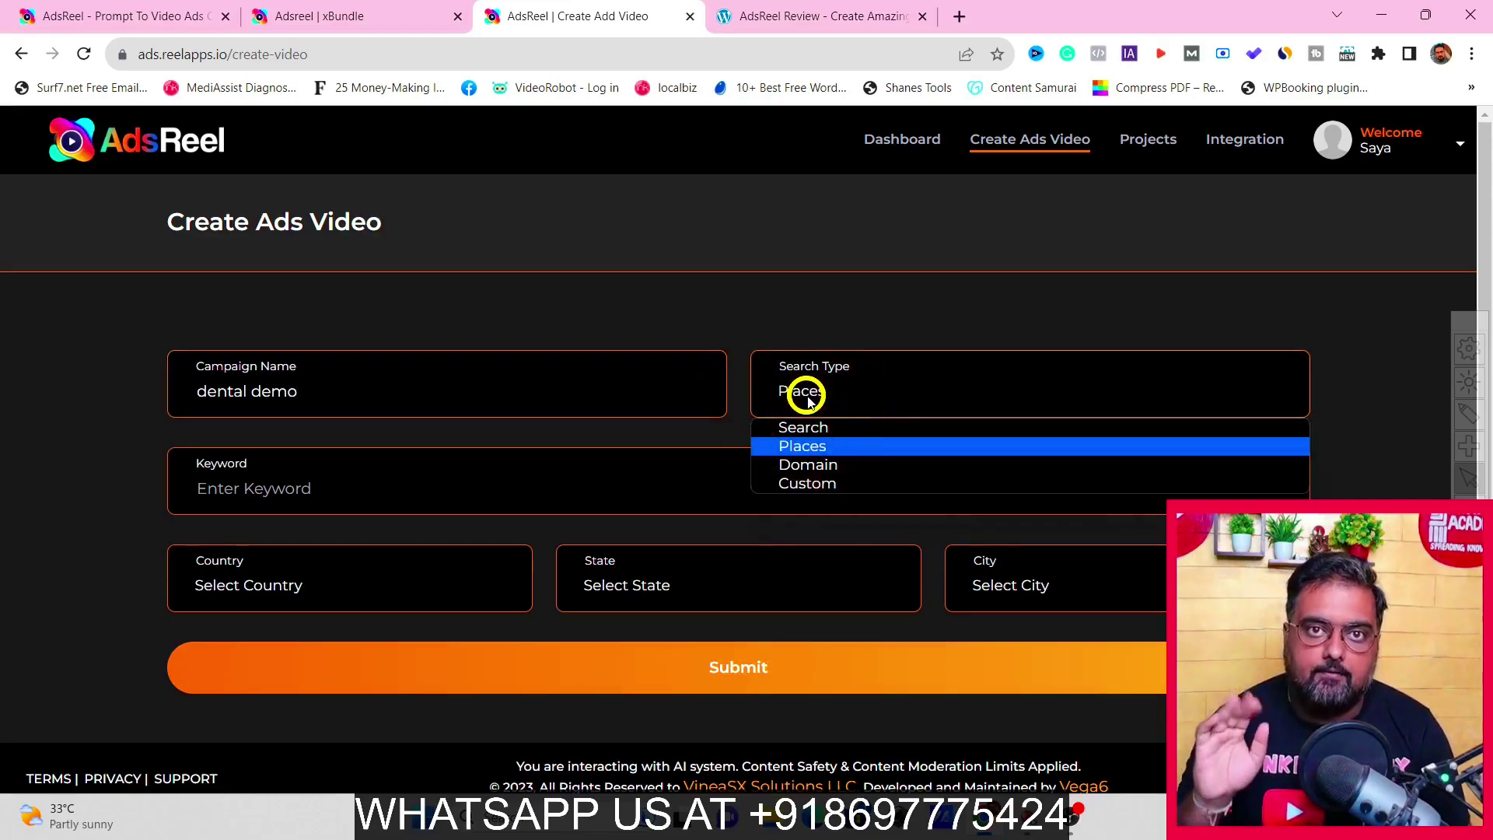
left_click(835, 446)
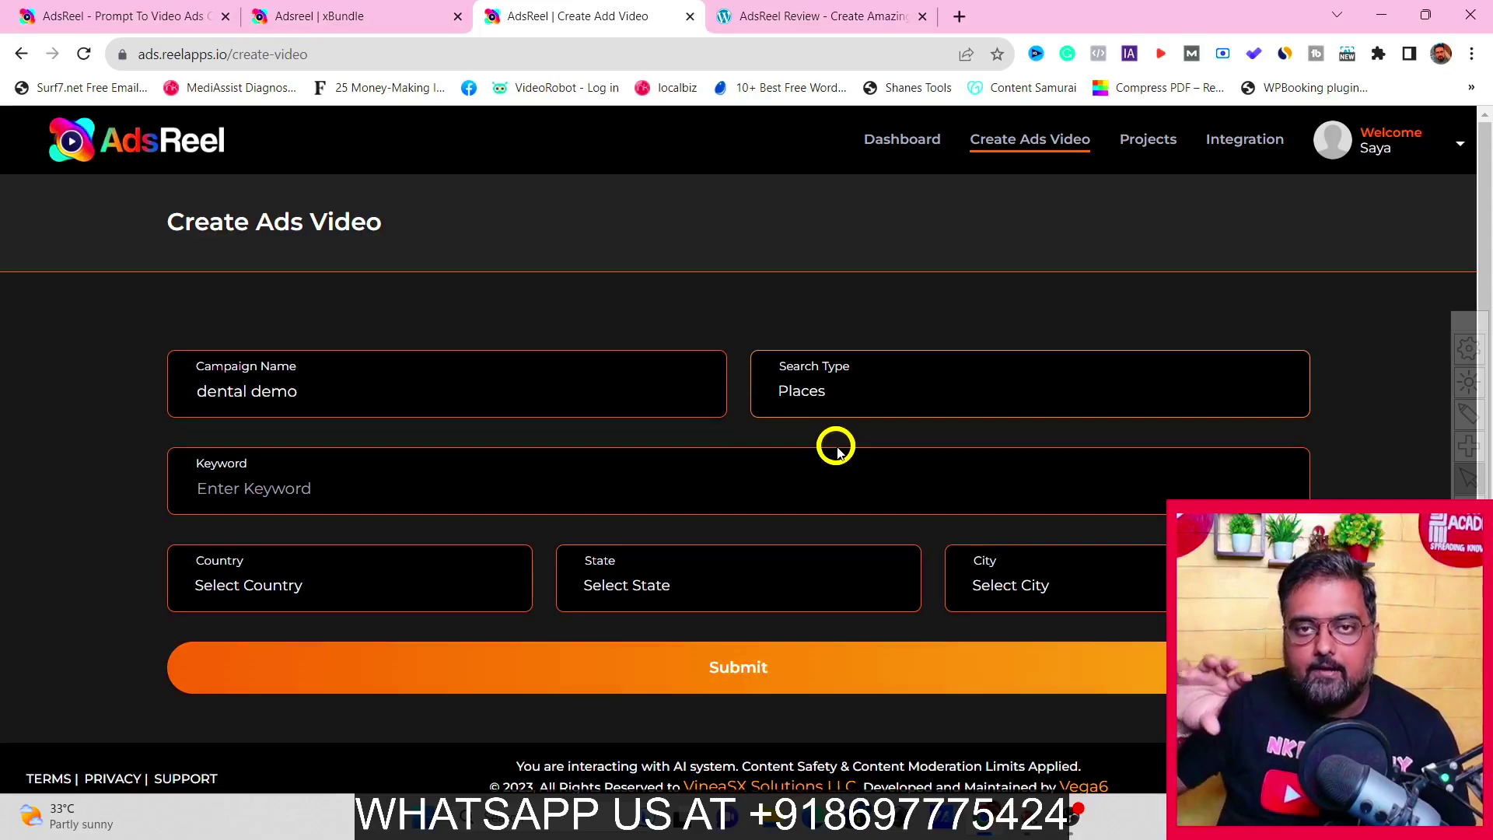
left_click(311, 490)
type("dental serv")
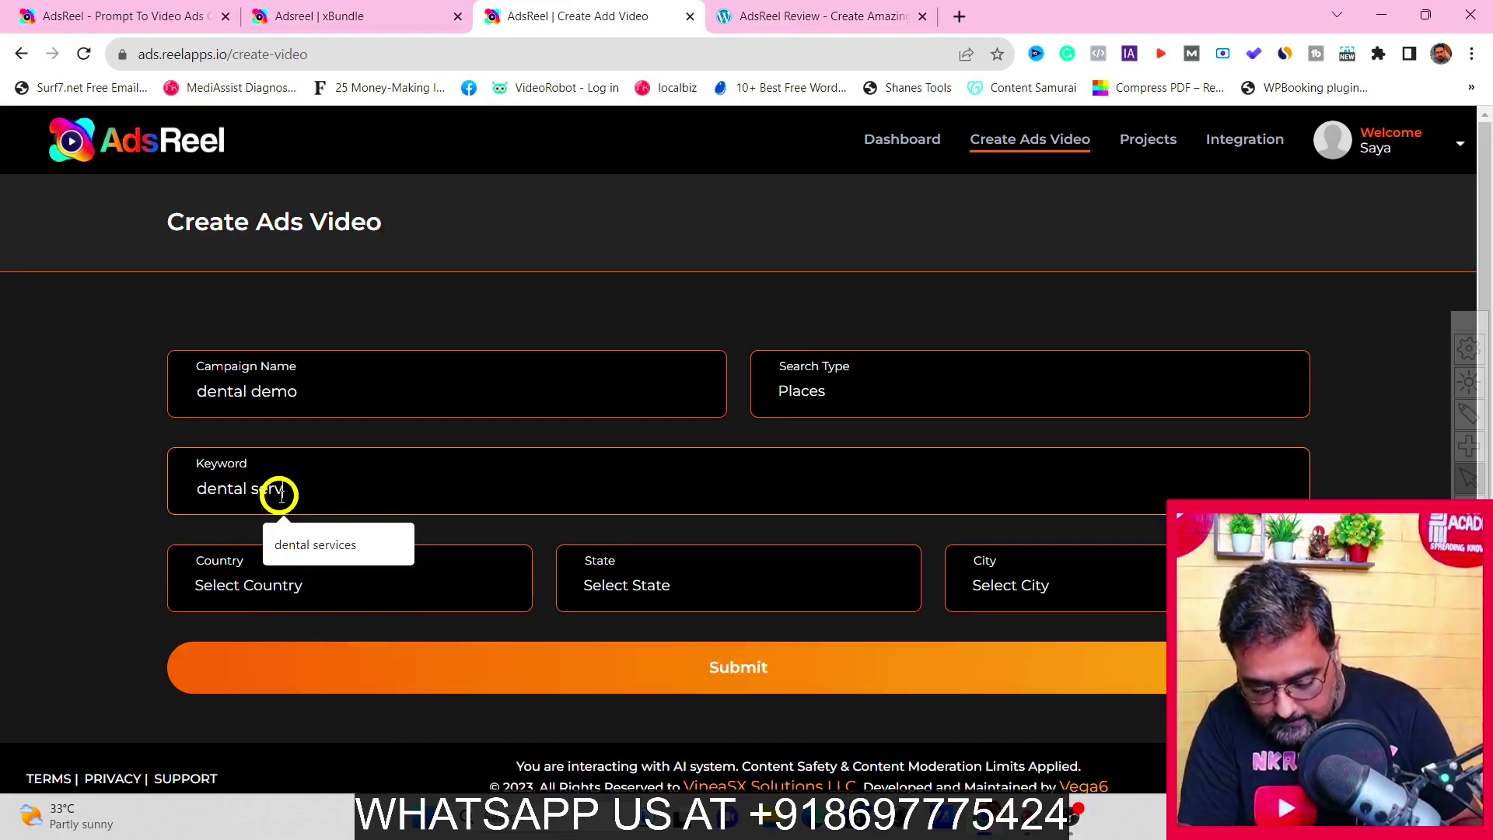
type("ices")
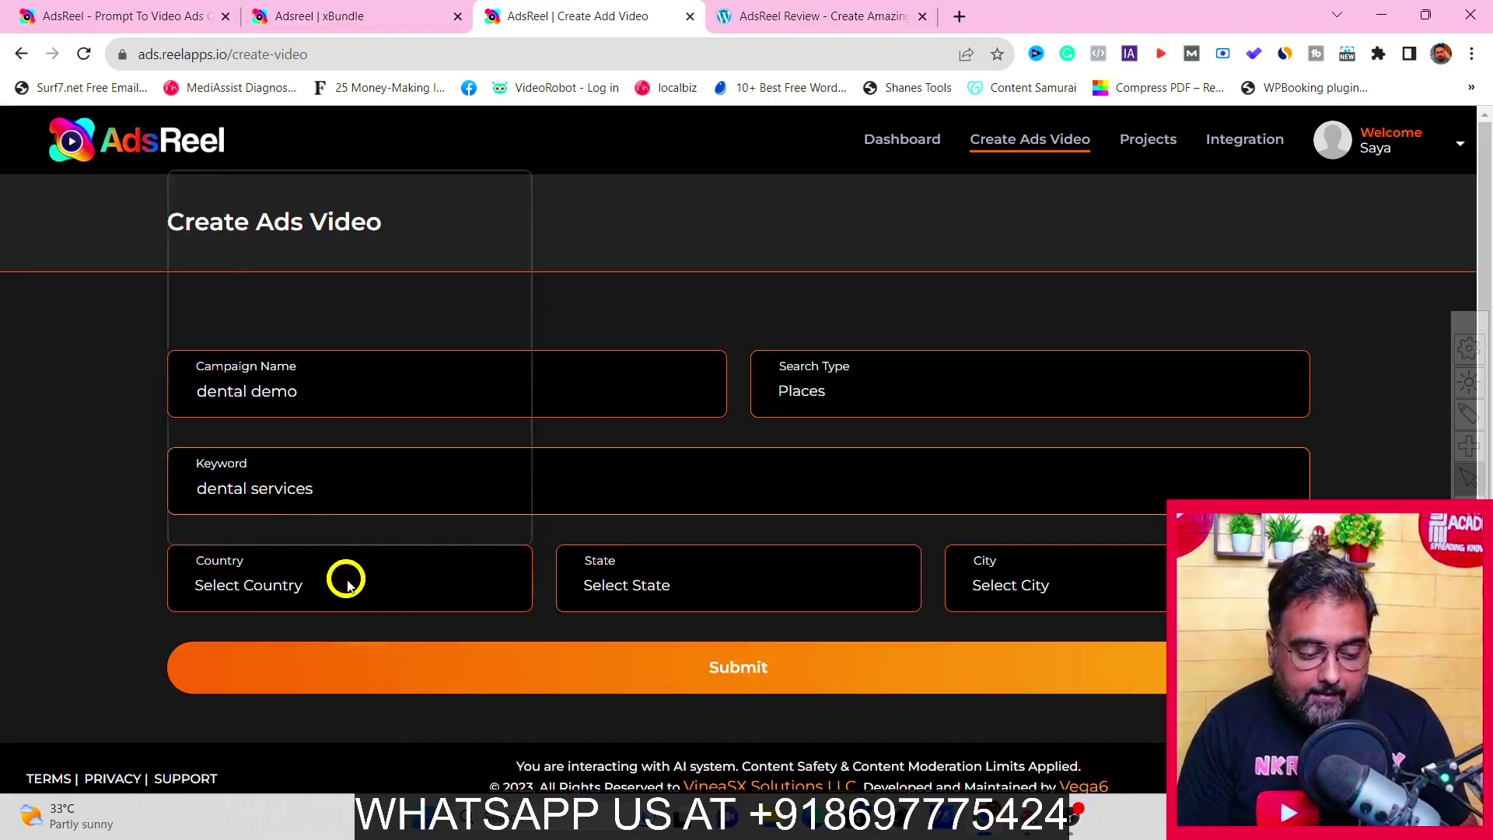
Step: Set the campaign location to country United States, state Florida, city Orlando
left_click(346, 582)
key("u")
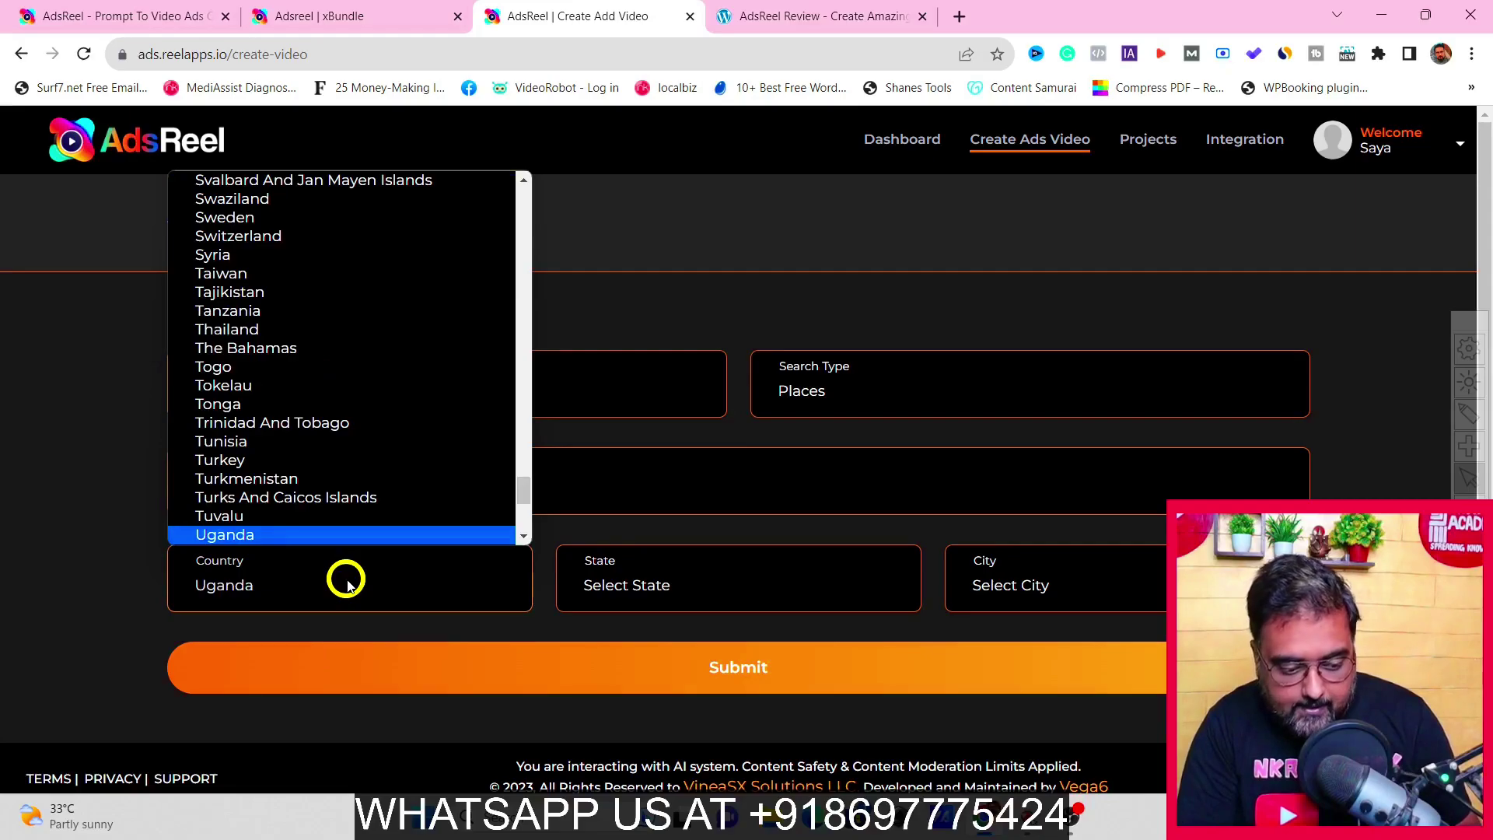
scroll(496, 533, "down", 1)
scroll(516, 489, "down", 1)
left_click_drag(516, 489, 522, 504)
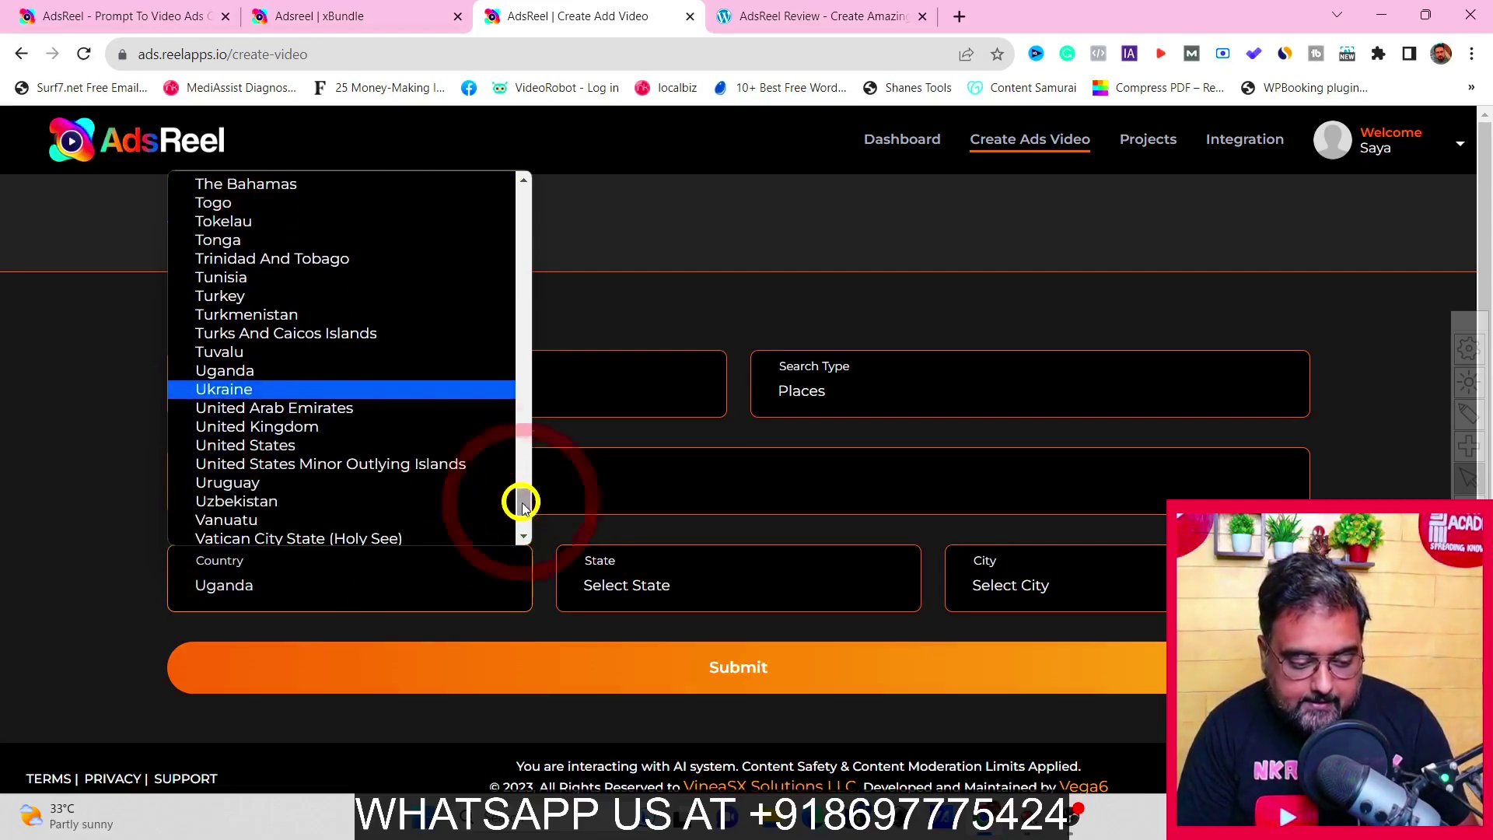
left_click(369, 441)
left_click(739, 590)
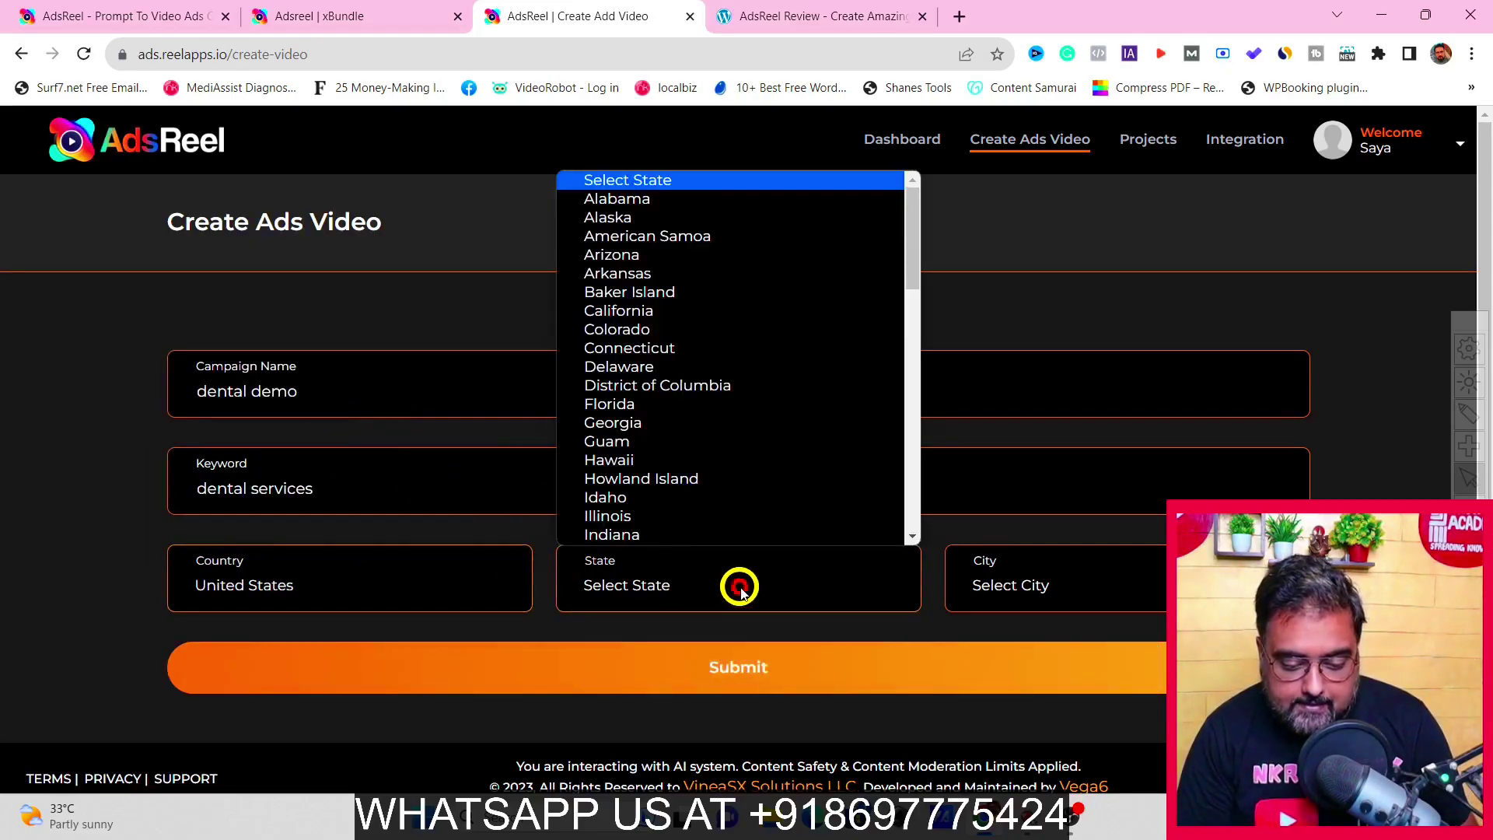
scroll(740, 347, "down", 1)
left_click(740, 347)
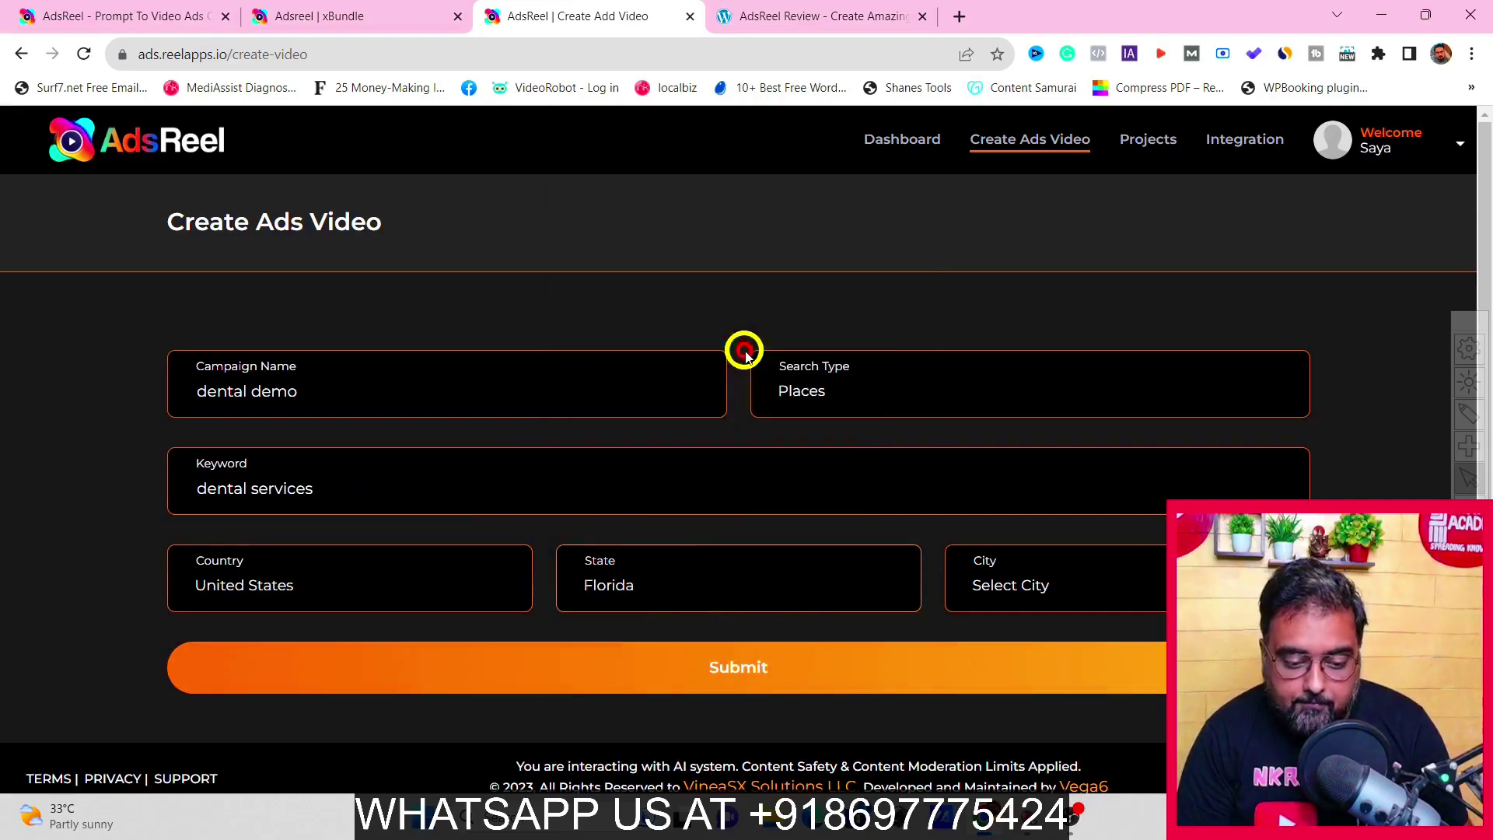
left_click(1034, 579)
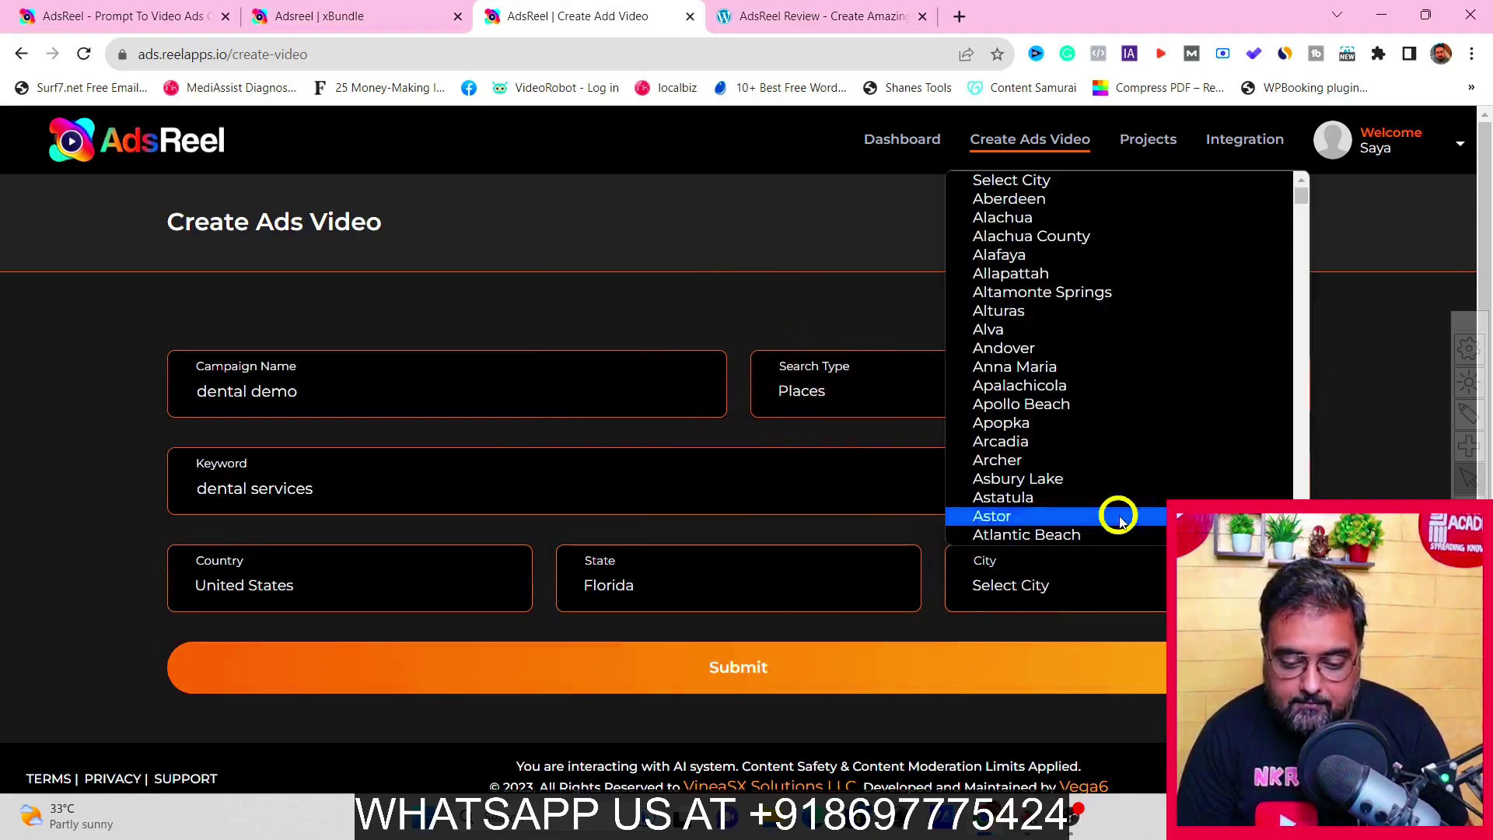
left_click_drag(1300, 191, 1303, 405)
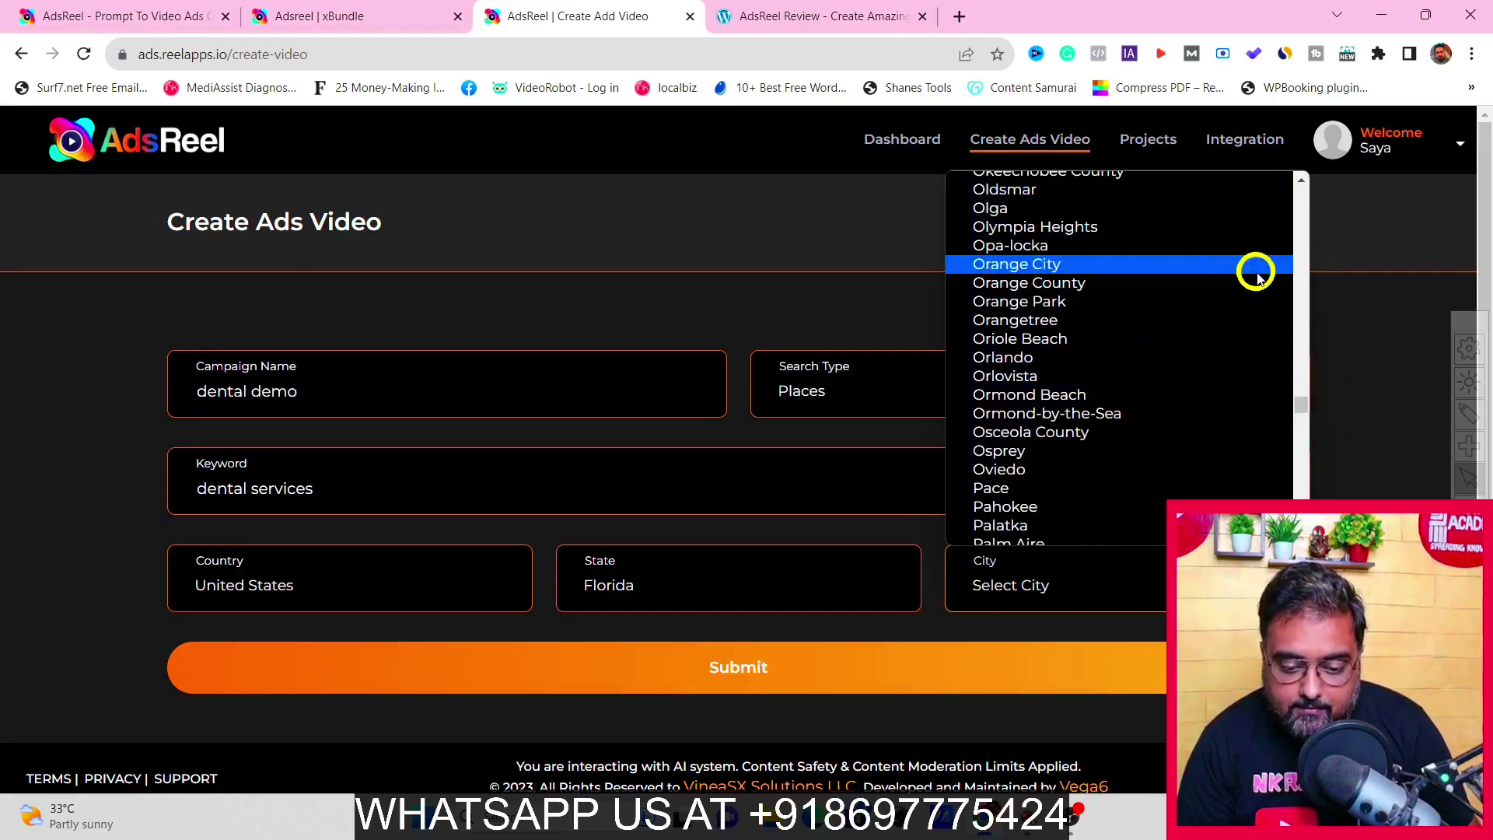
left_click(1155, 358)
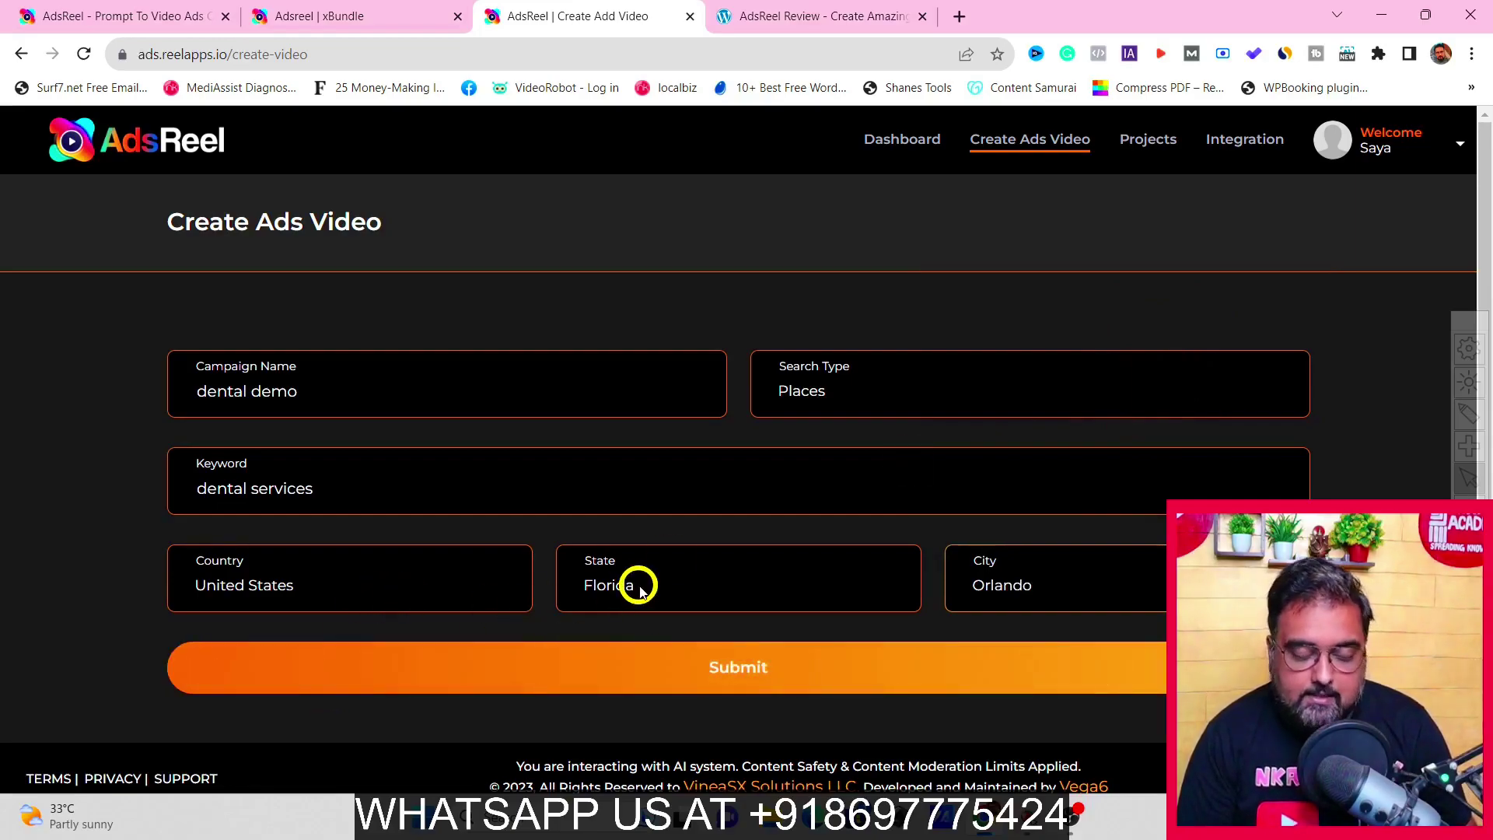
Step: Submit the form and highlight Orlando Dental Care's category, rating, address and website in the results
left_click(719, 670)
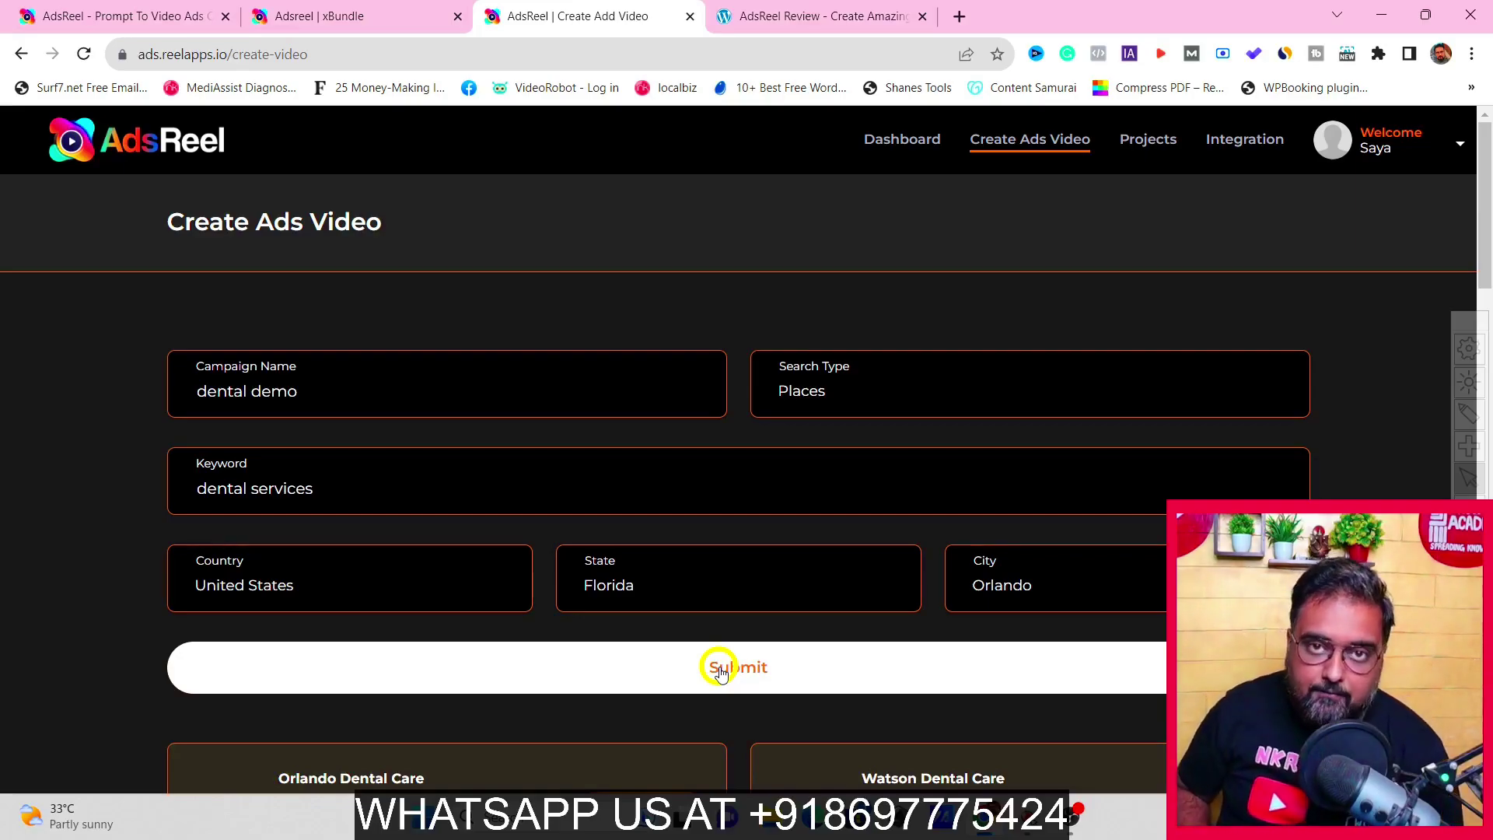
left_click_drag(1483, 204, 1481, 290)
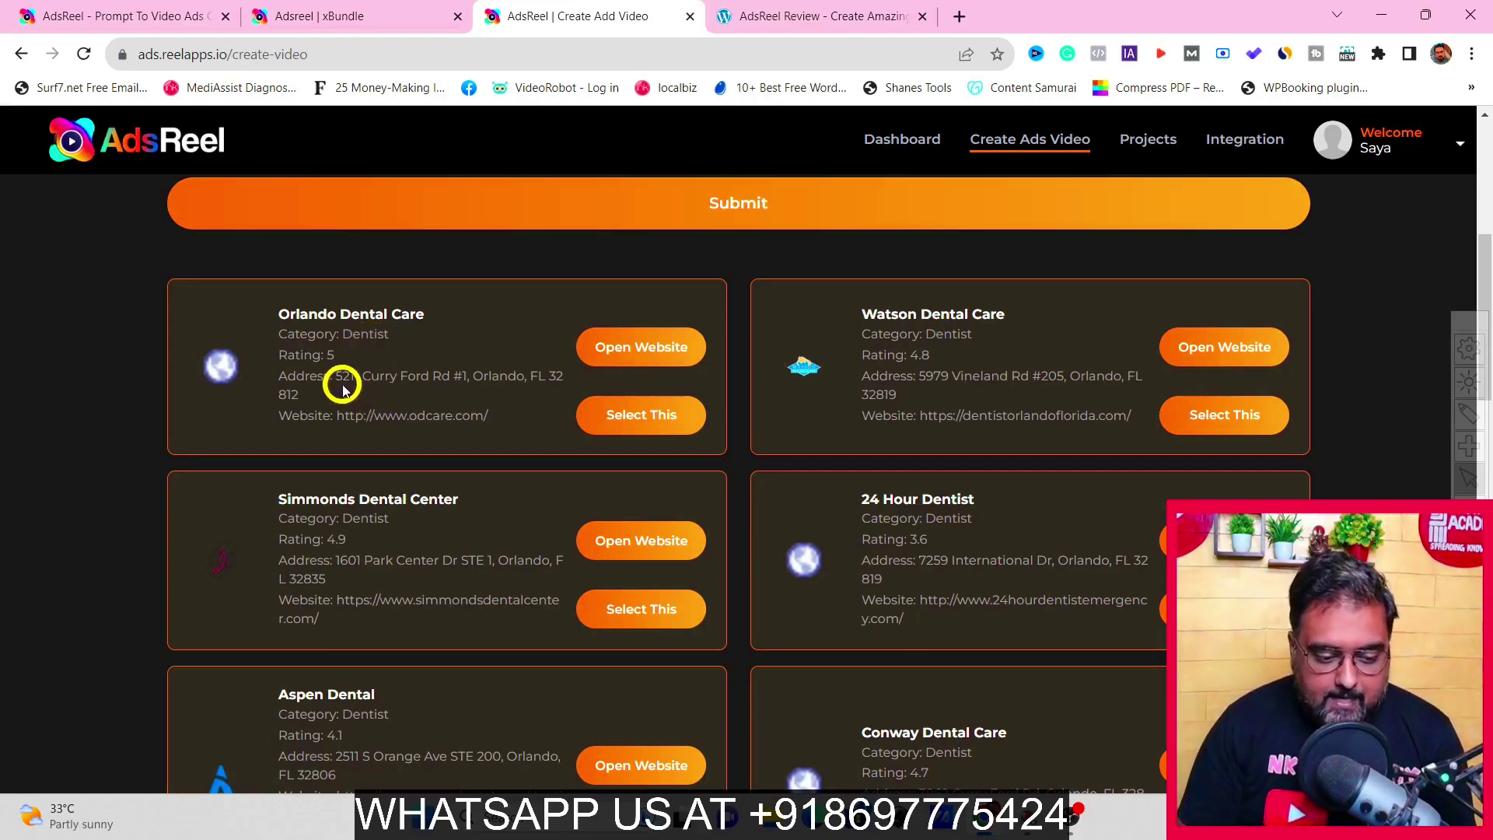
left_click_drag(343, 355, 286, 374)
left_click_drag(496, 413, 276, 424)
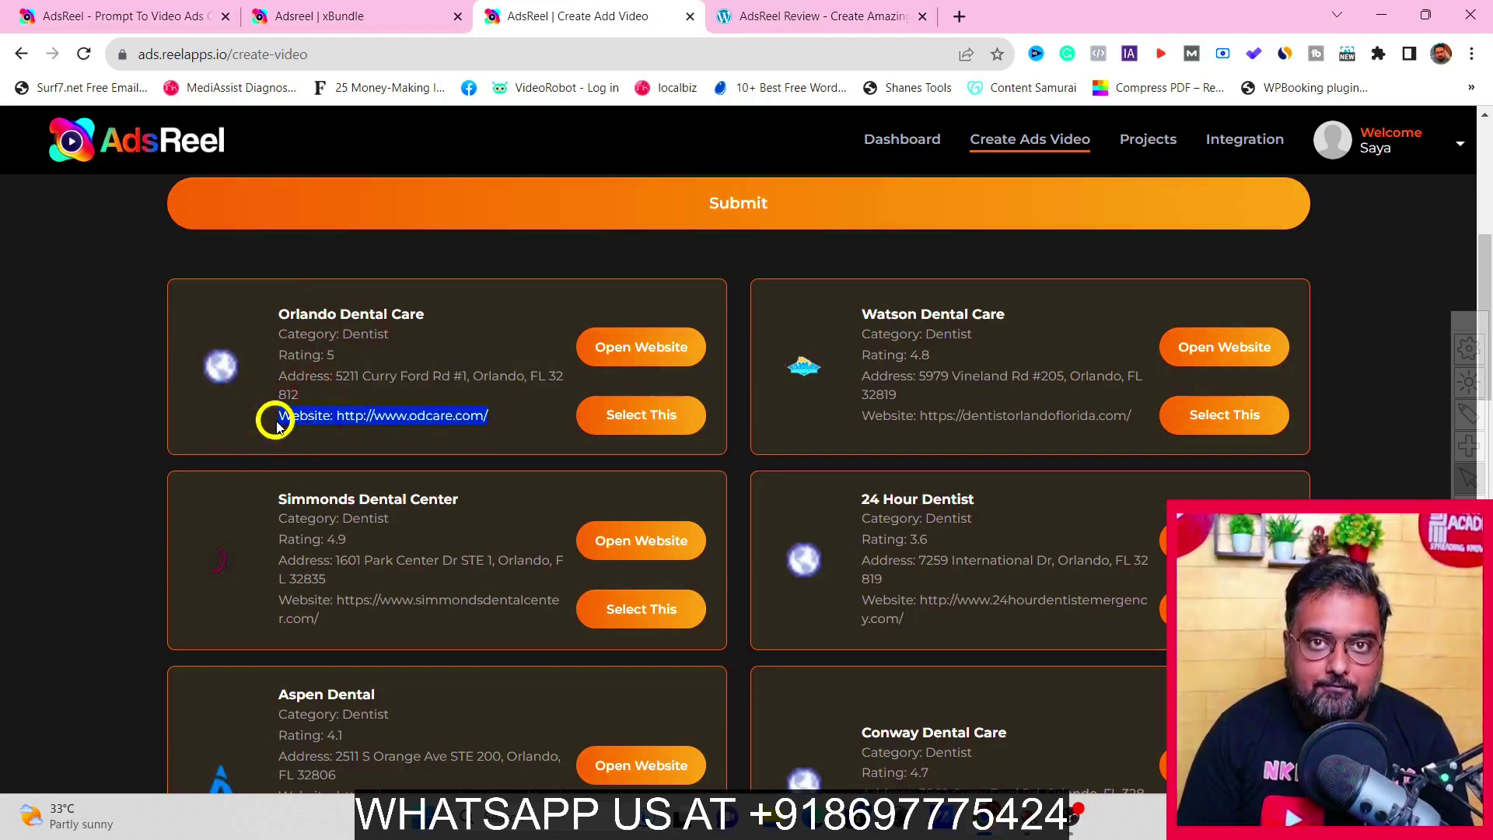
left_click_drag(390, 332, 345, 339)
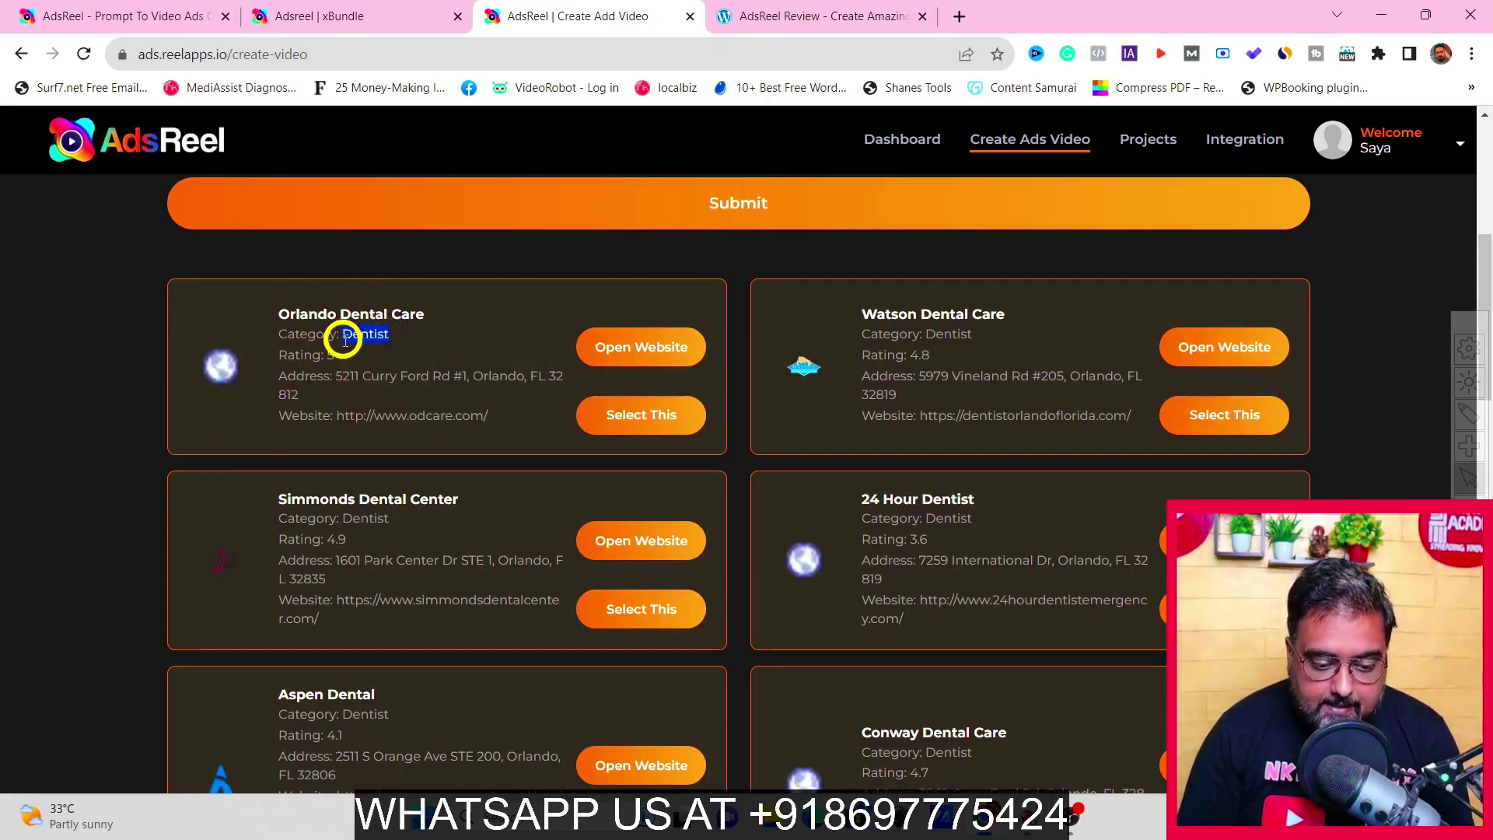
right_click(614, 347)
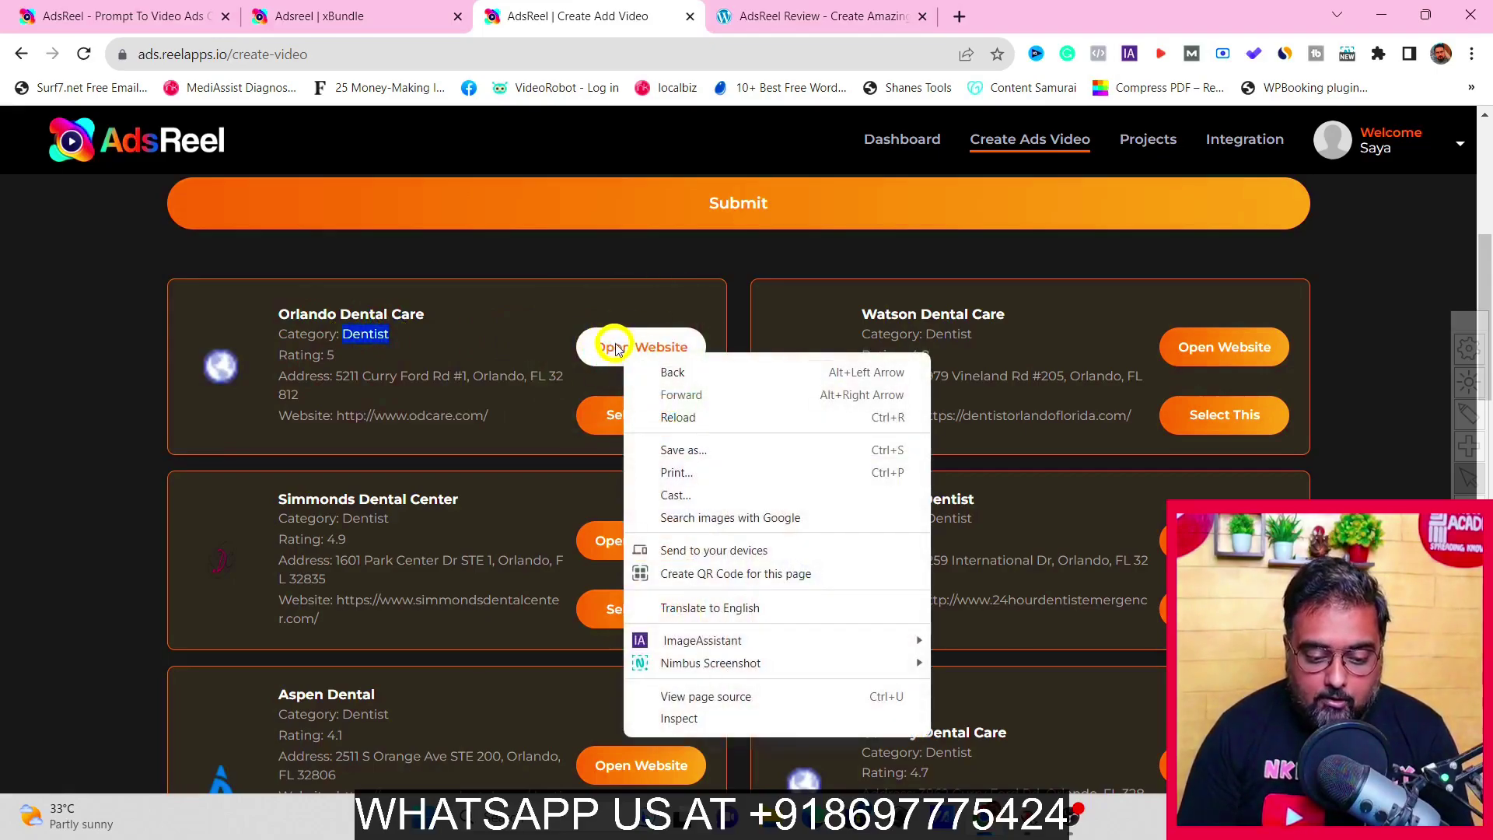
Step: Open Orlando Dental Care's website in a new tab and highlight its contact phone number
key("Escape")
left_click(625, 351)
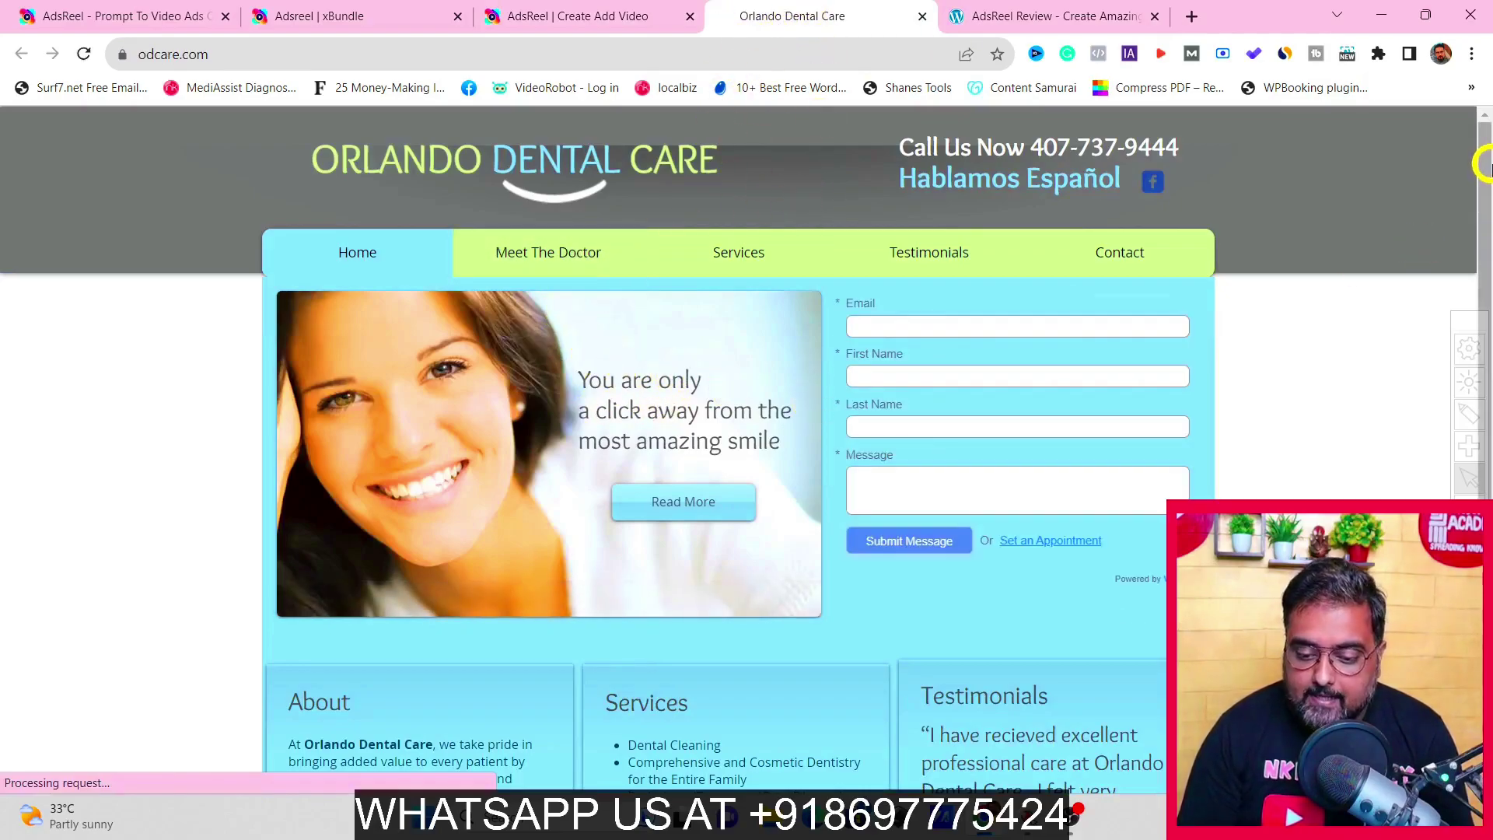
scroll(1481, 267, "down", 6)
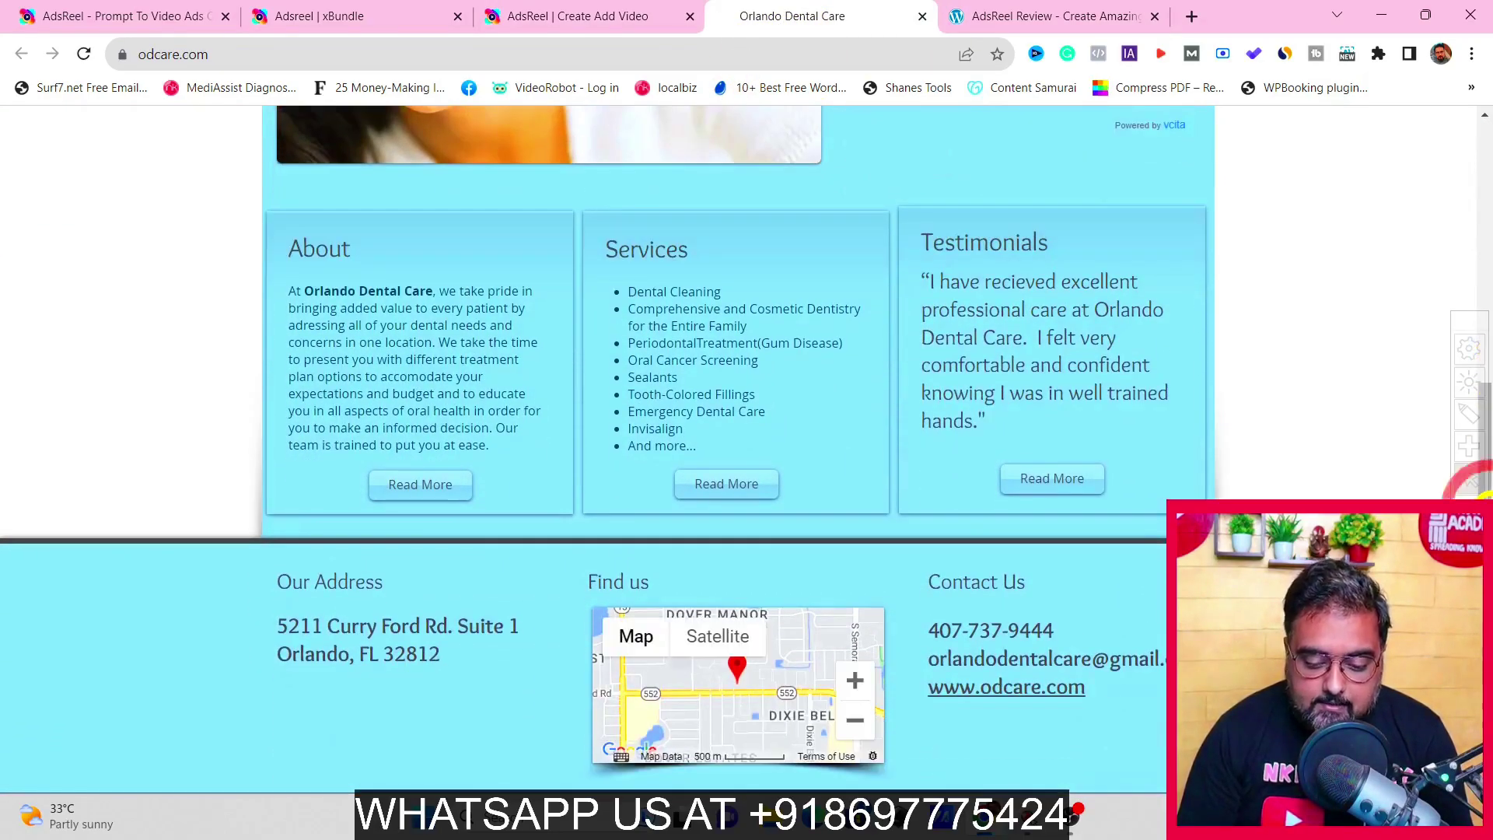
left_click_drag(1059, 628, 915, 642)
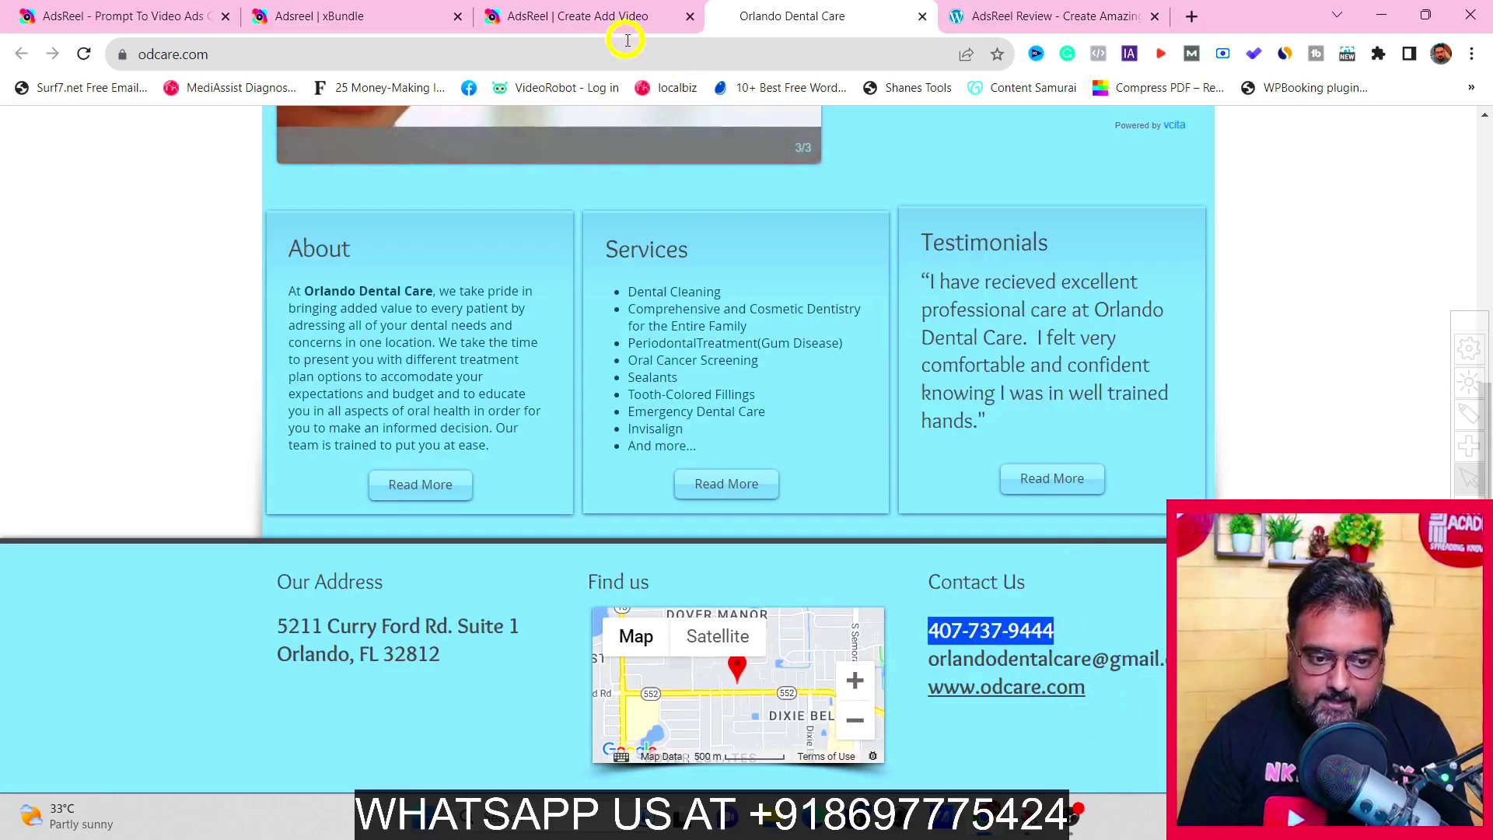
left_click(618, 16)
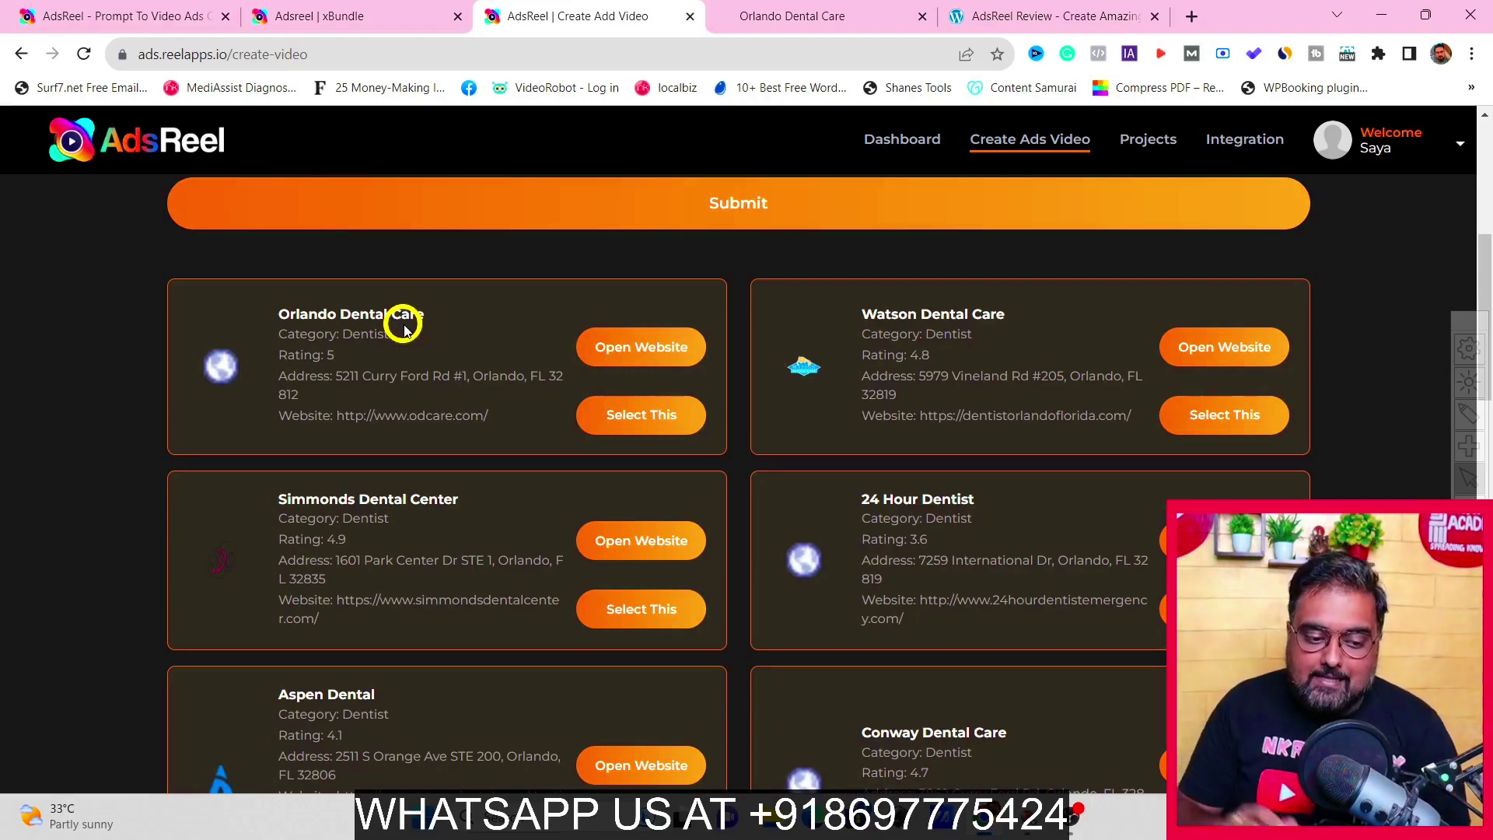
left_click(825, 24)
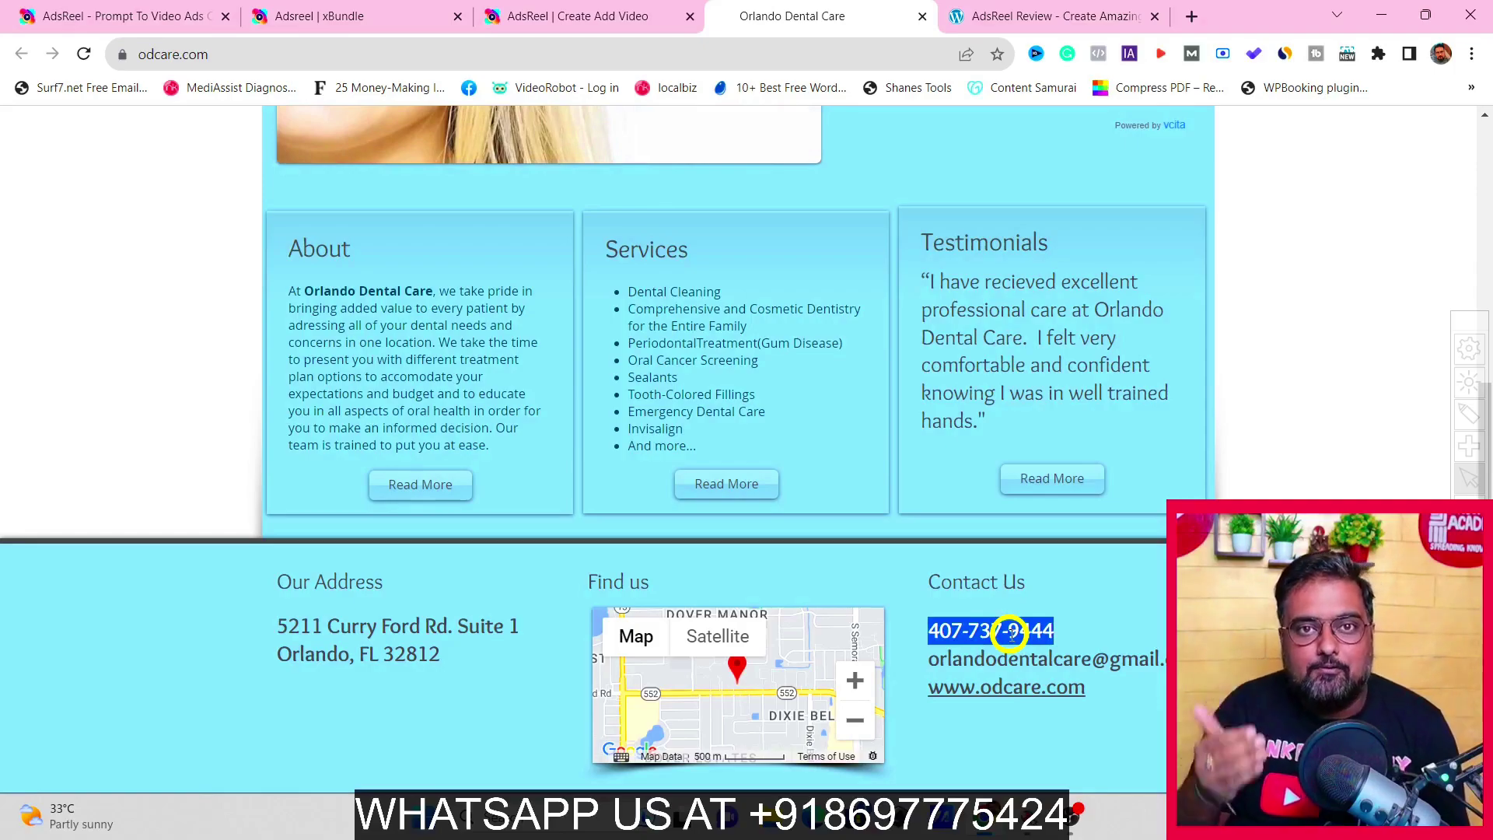
Step: For Orlando Dental Care, set prompt 'dental services', Fun vibe and long format, then generate the video
left_click(616, 421)
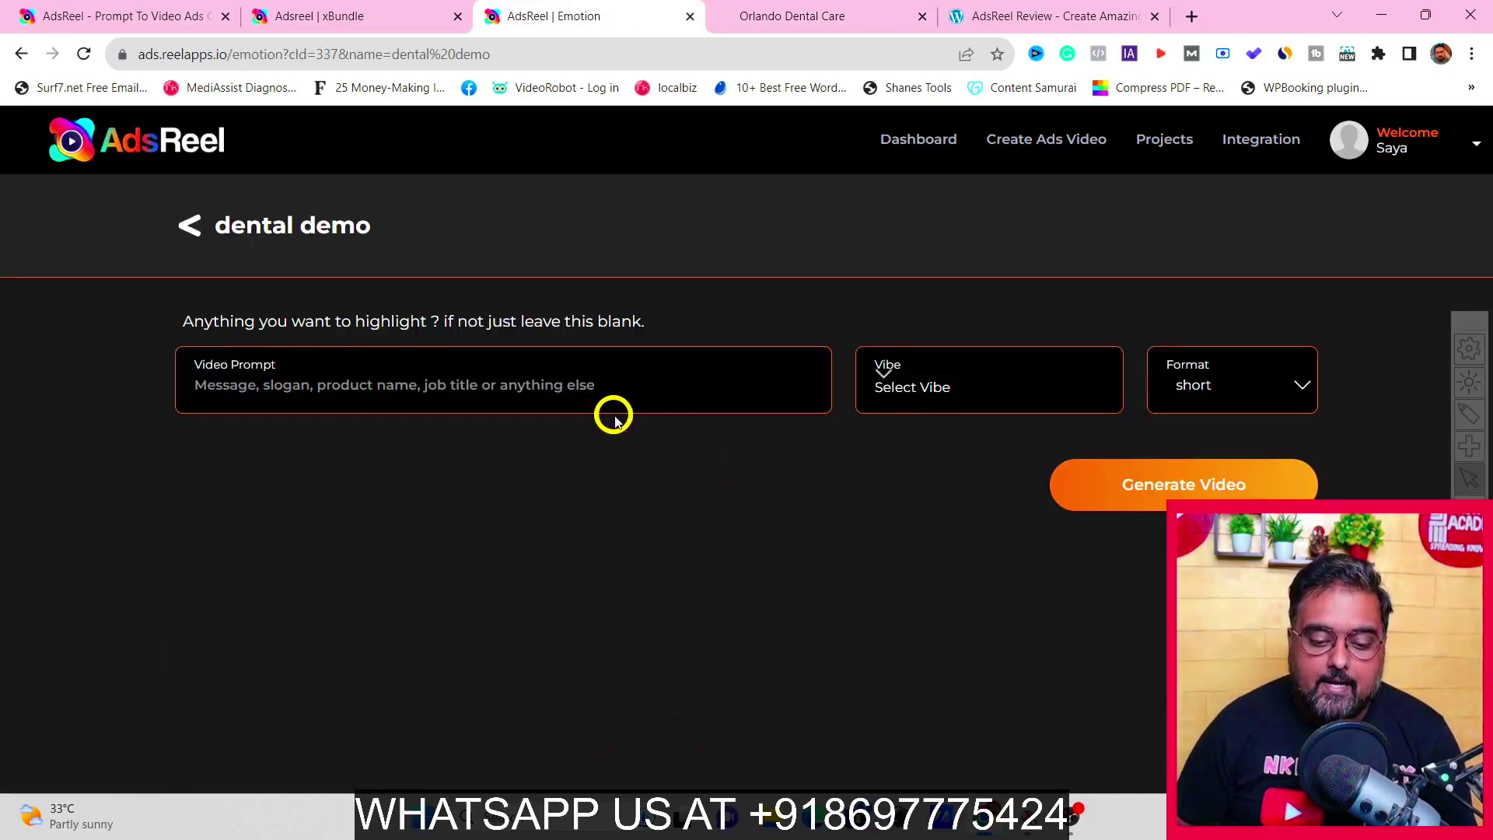
left_click(482, 389)
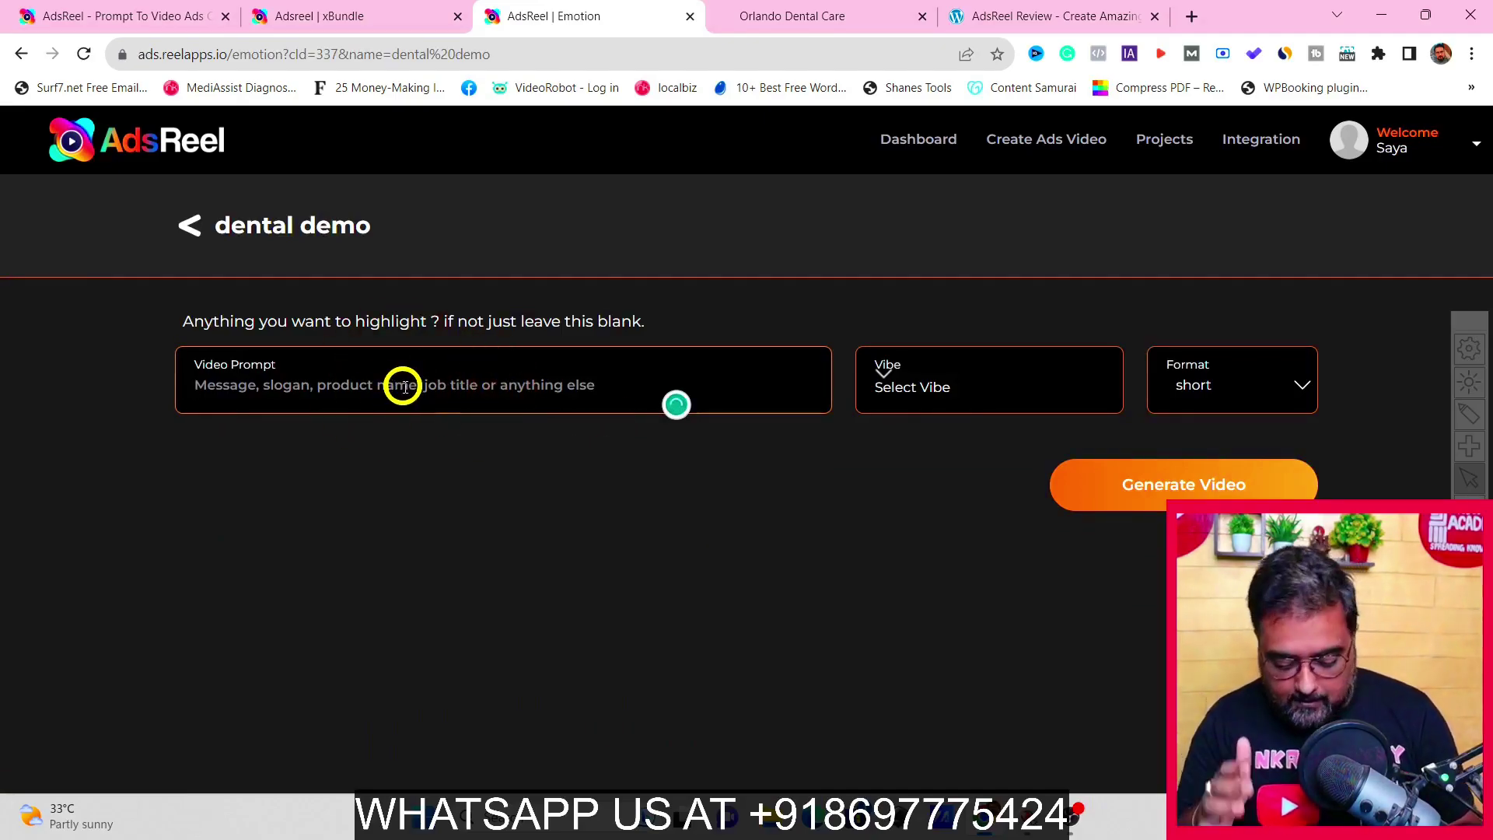
type("dent")
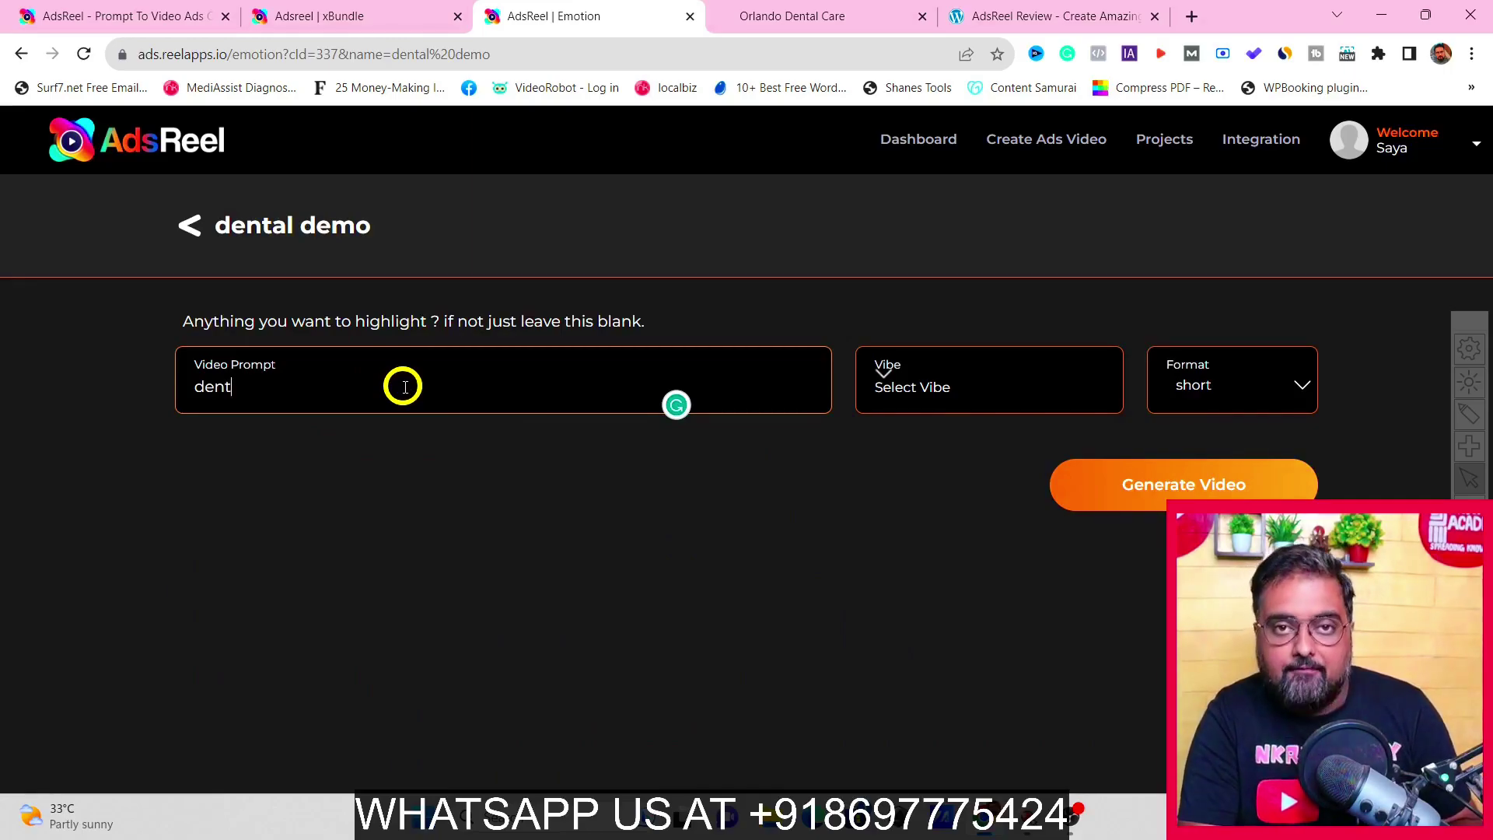
type("al service")
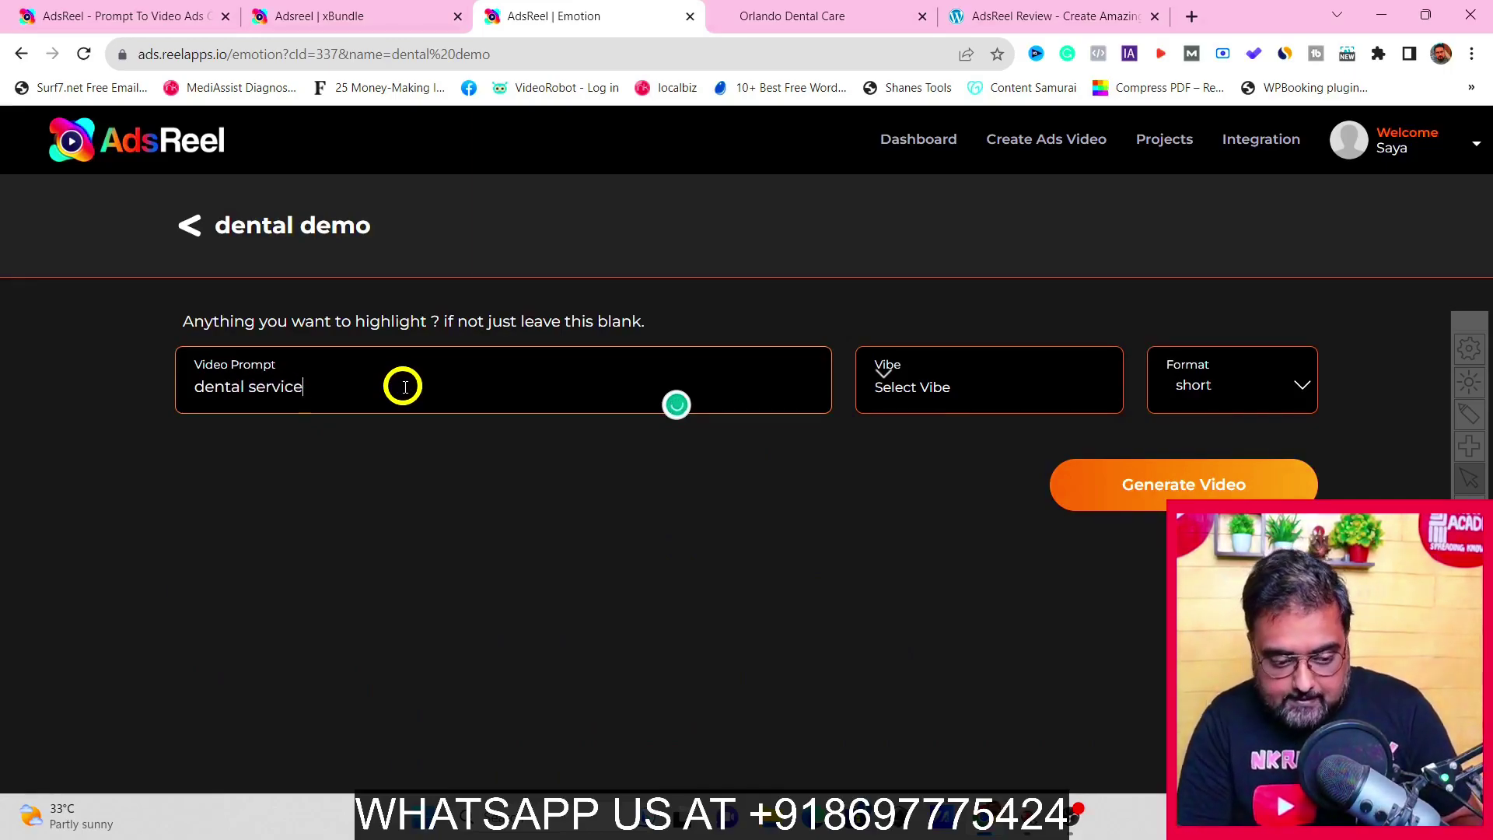
type("s")
left_click(899, 386)
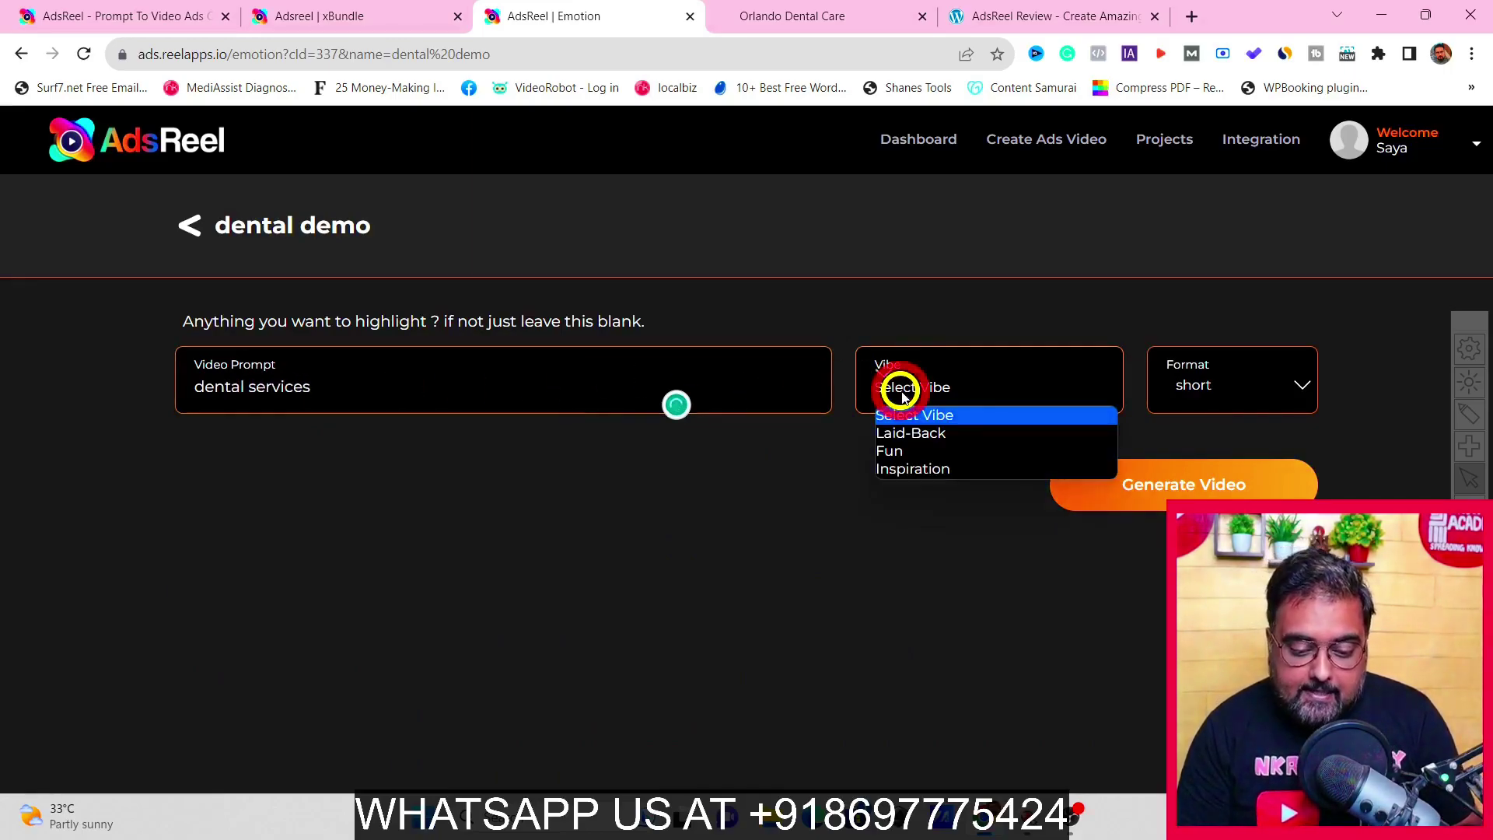
left_click(936, 455)
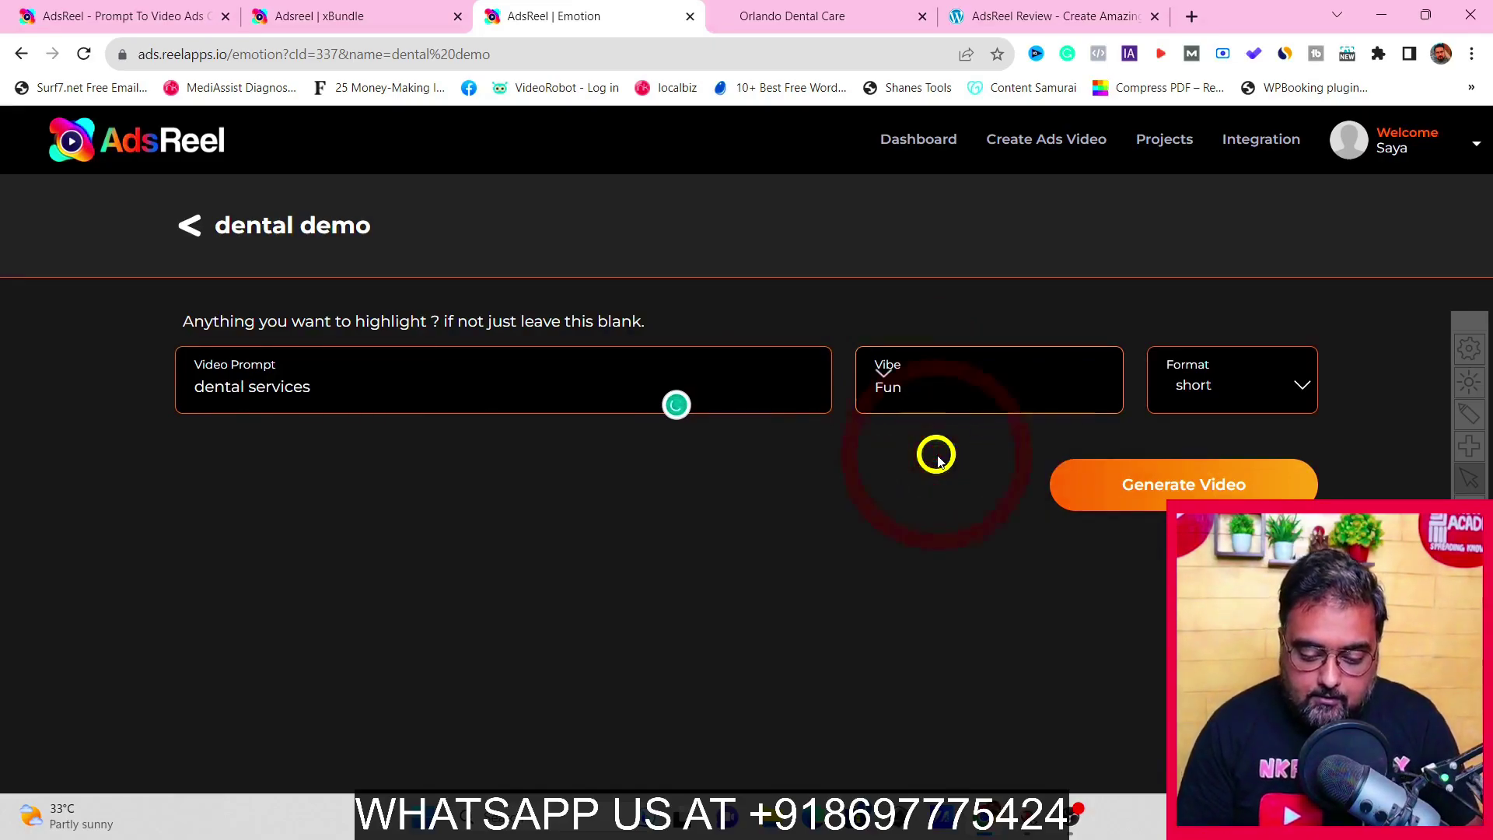
left_click(1236, 400)
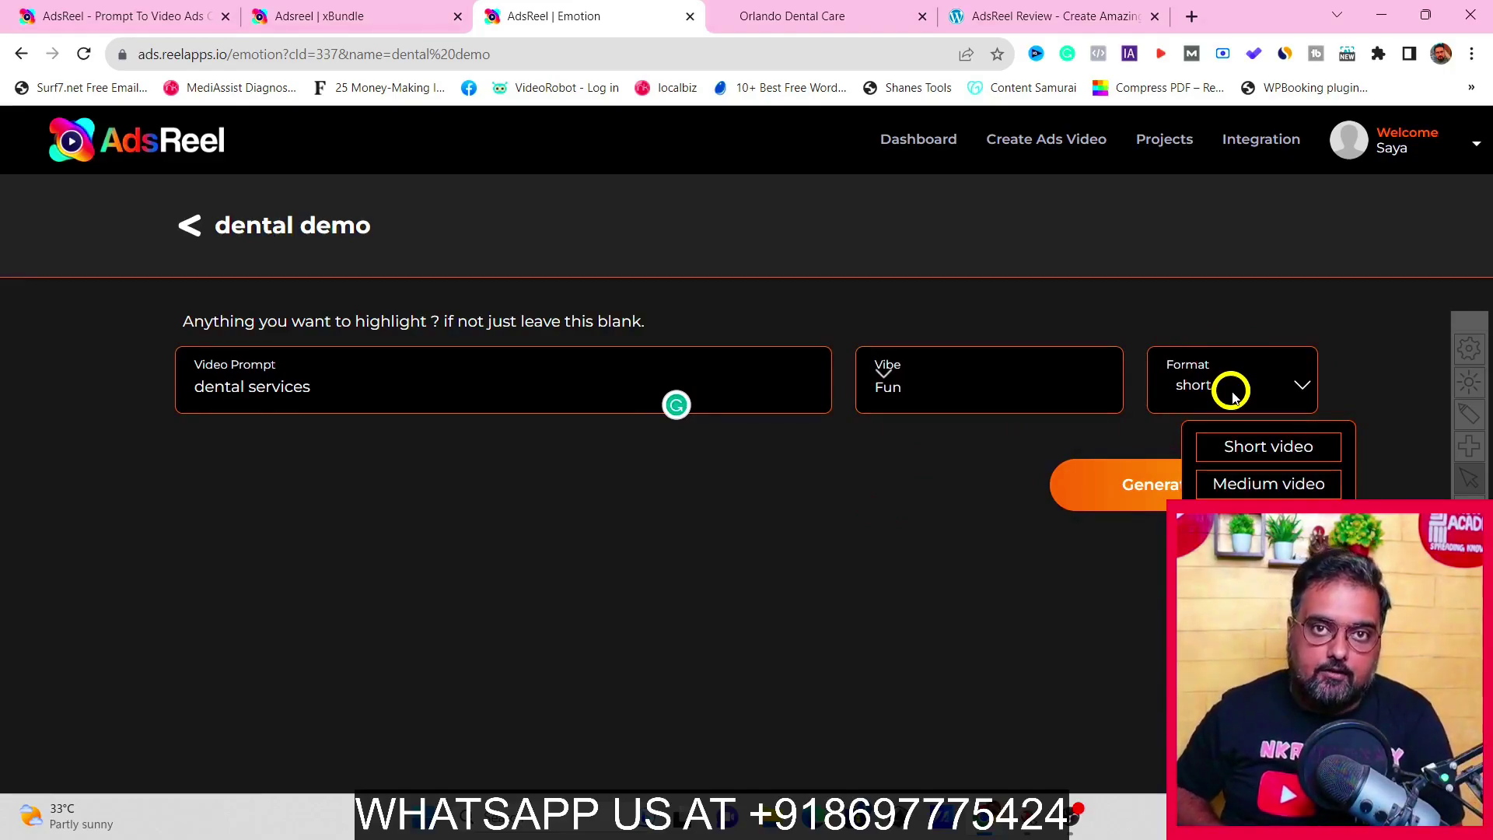
left_click(1268, 521)
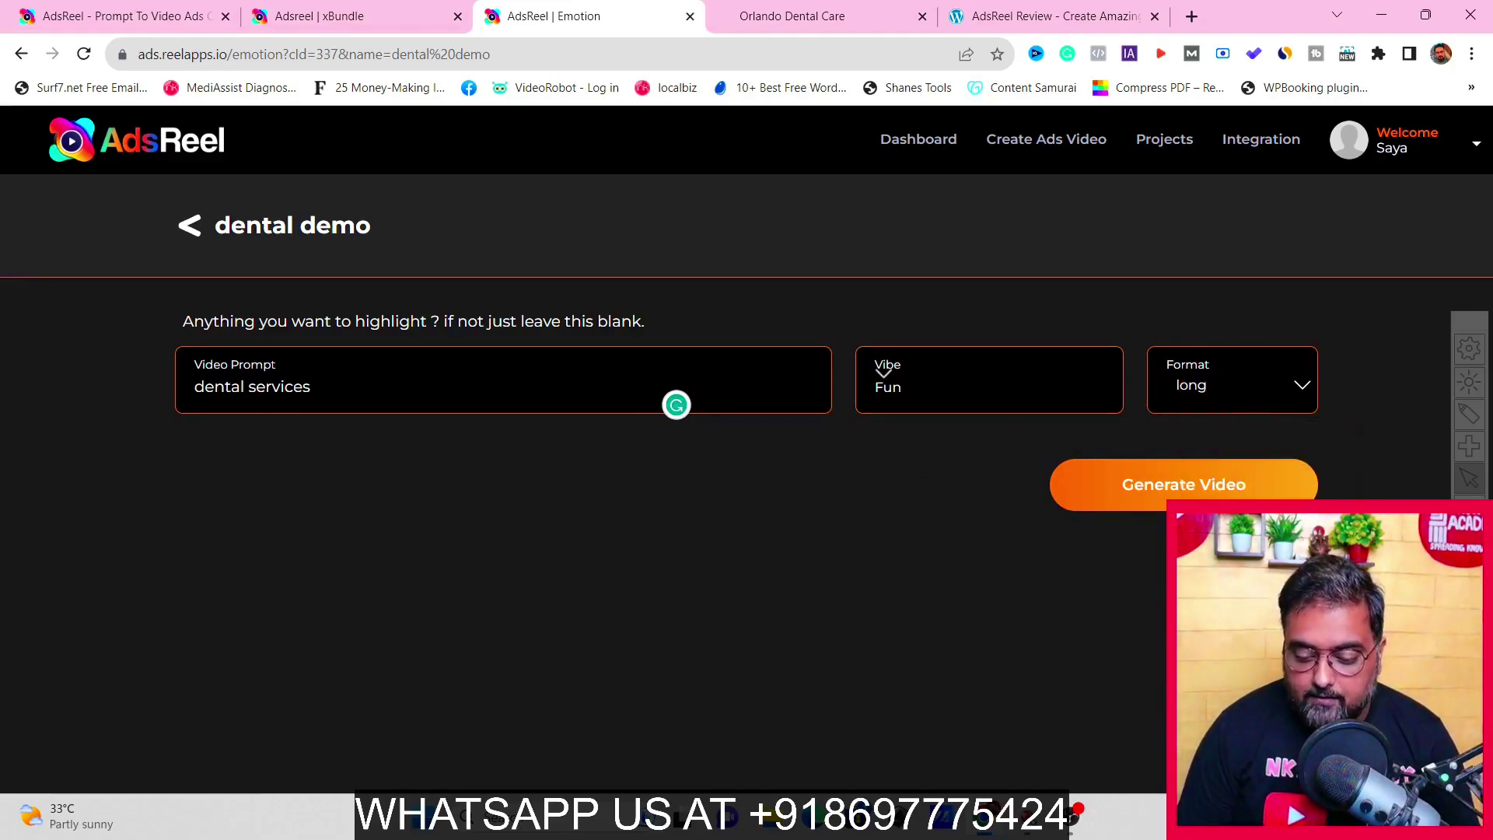
left_click(1181, 485)
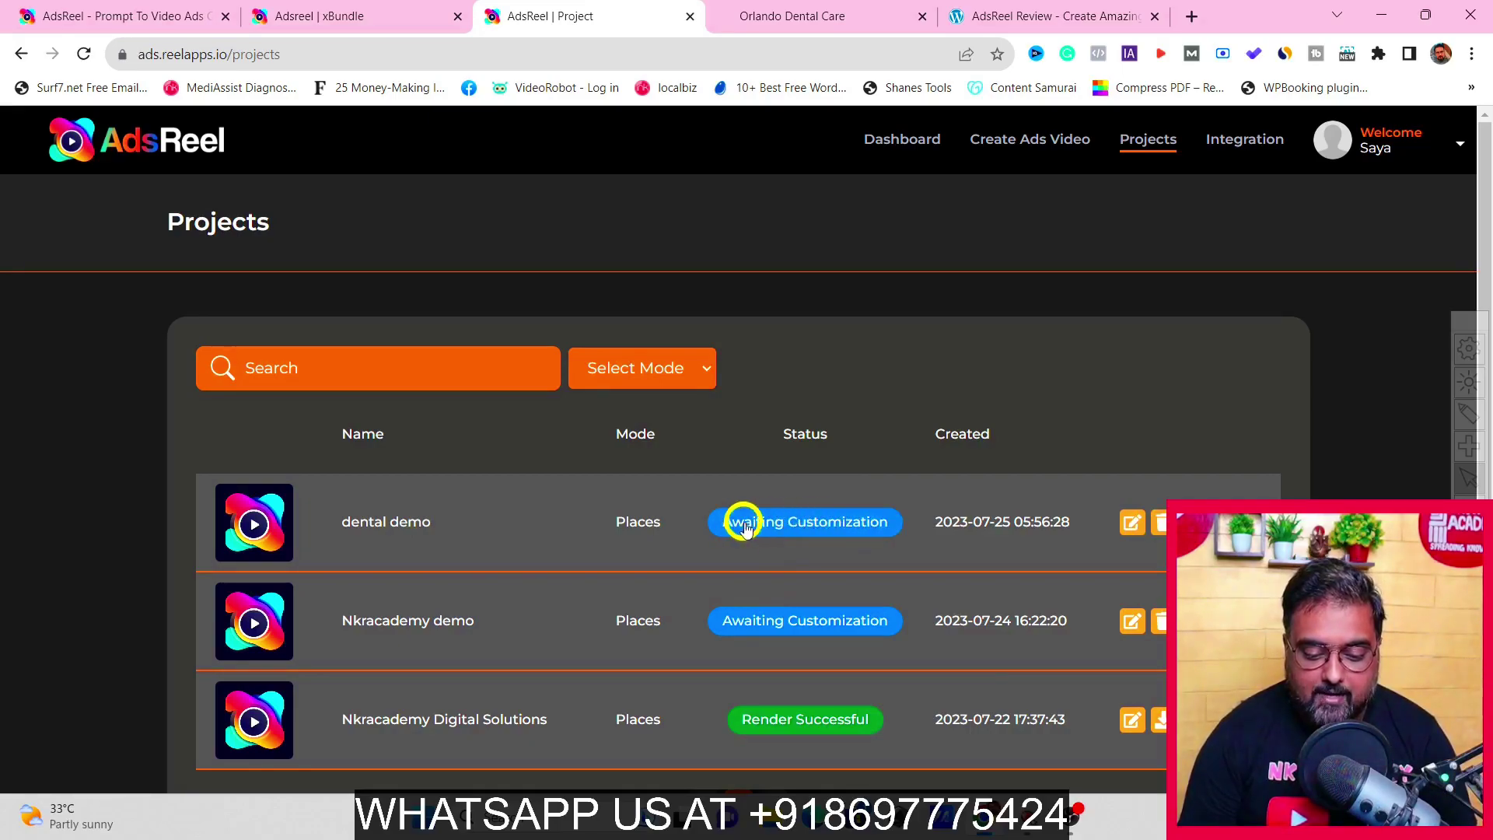
Step: Edit the dental demo project from the Projects list
left_click(1132, 528)
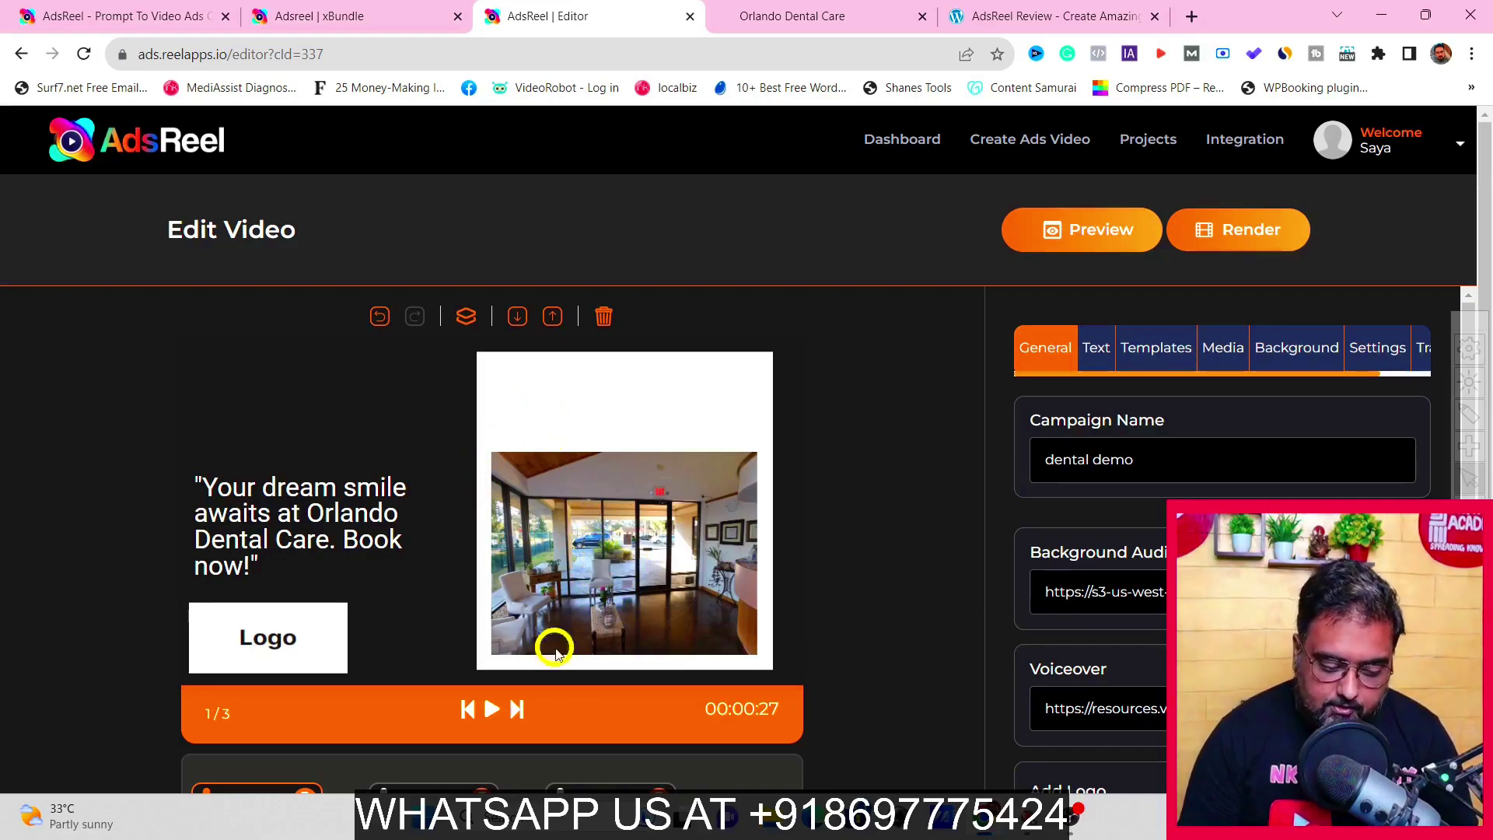
Step: Play the dental demo preview, then stop it on scene 1 of 3
left_click(493, 709)
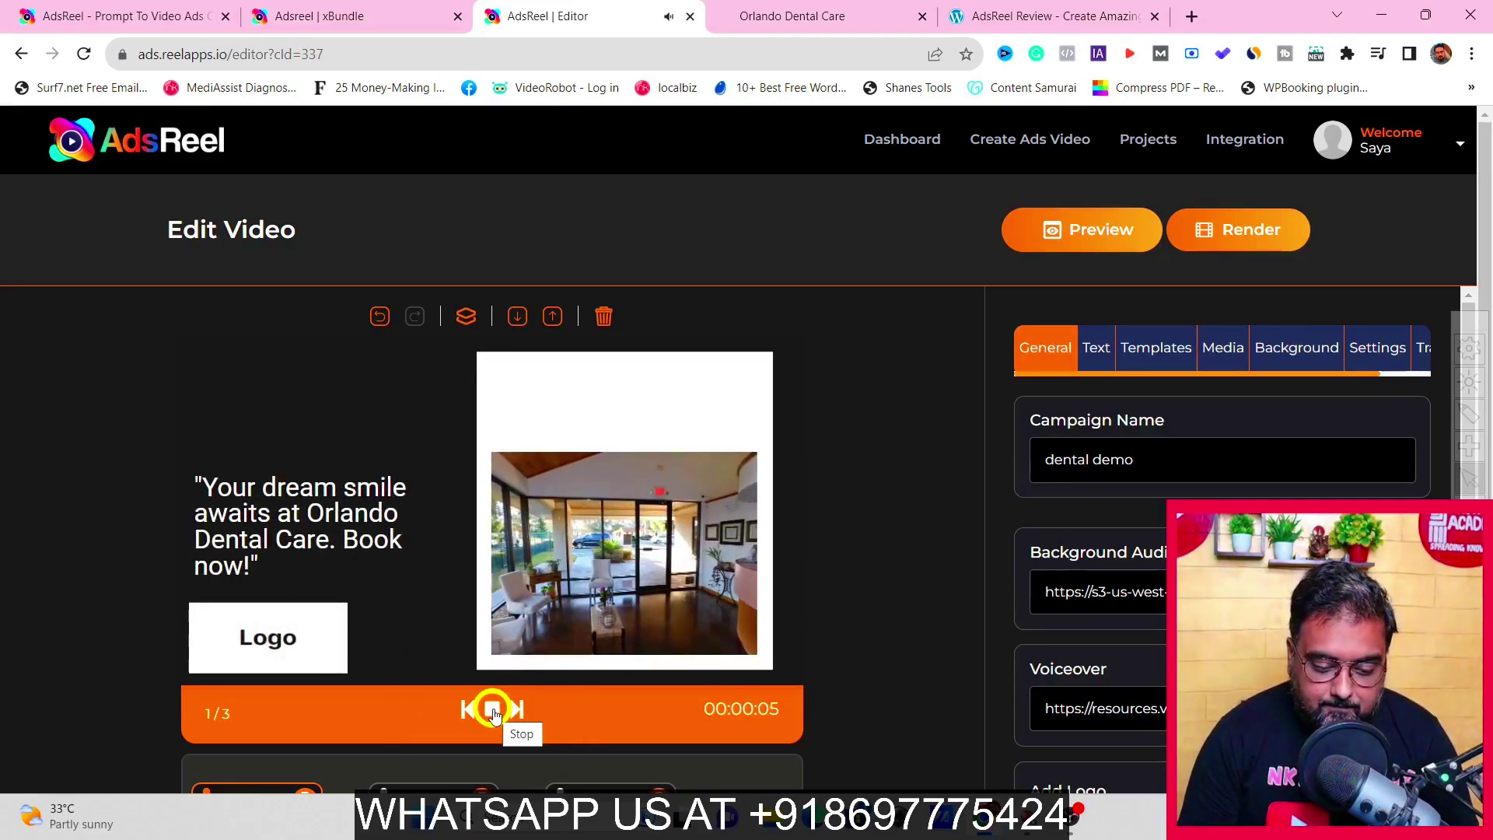
left_click(493, 710)
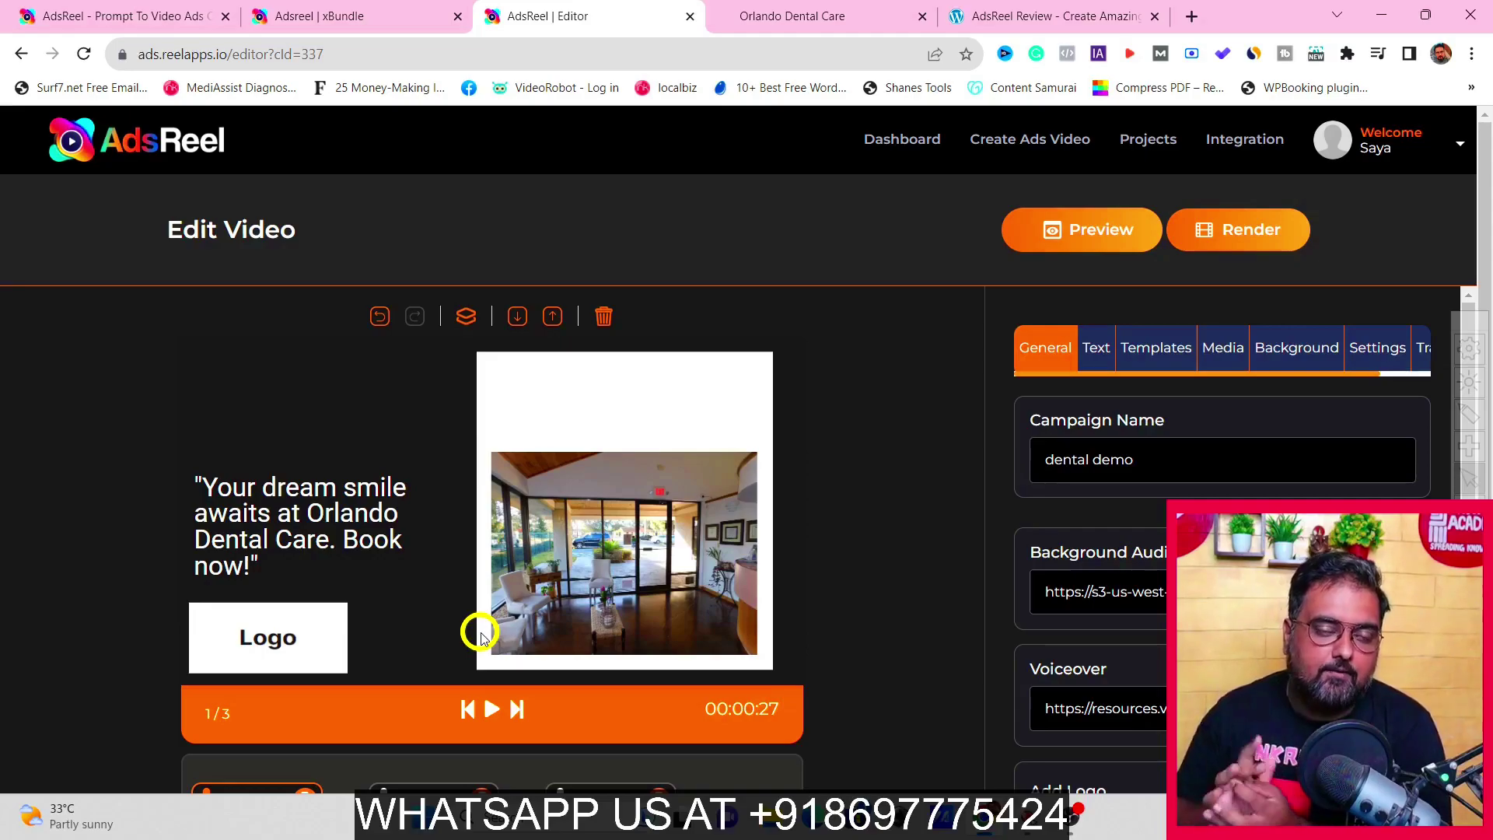
scroll(481, 636, "down", 2)
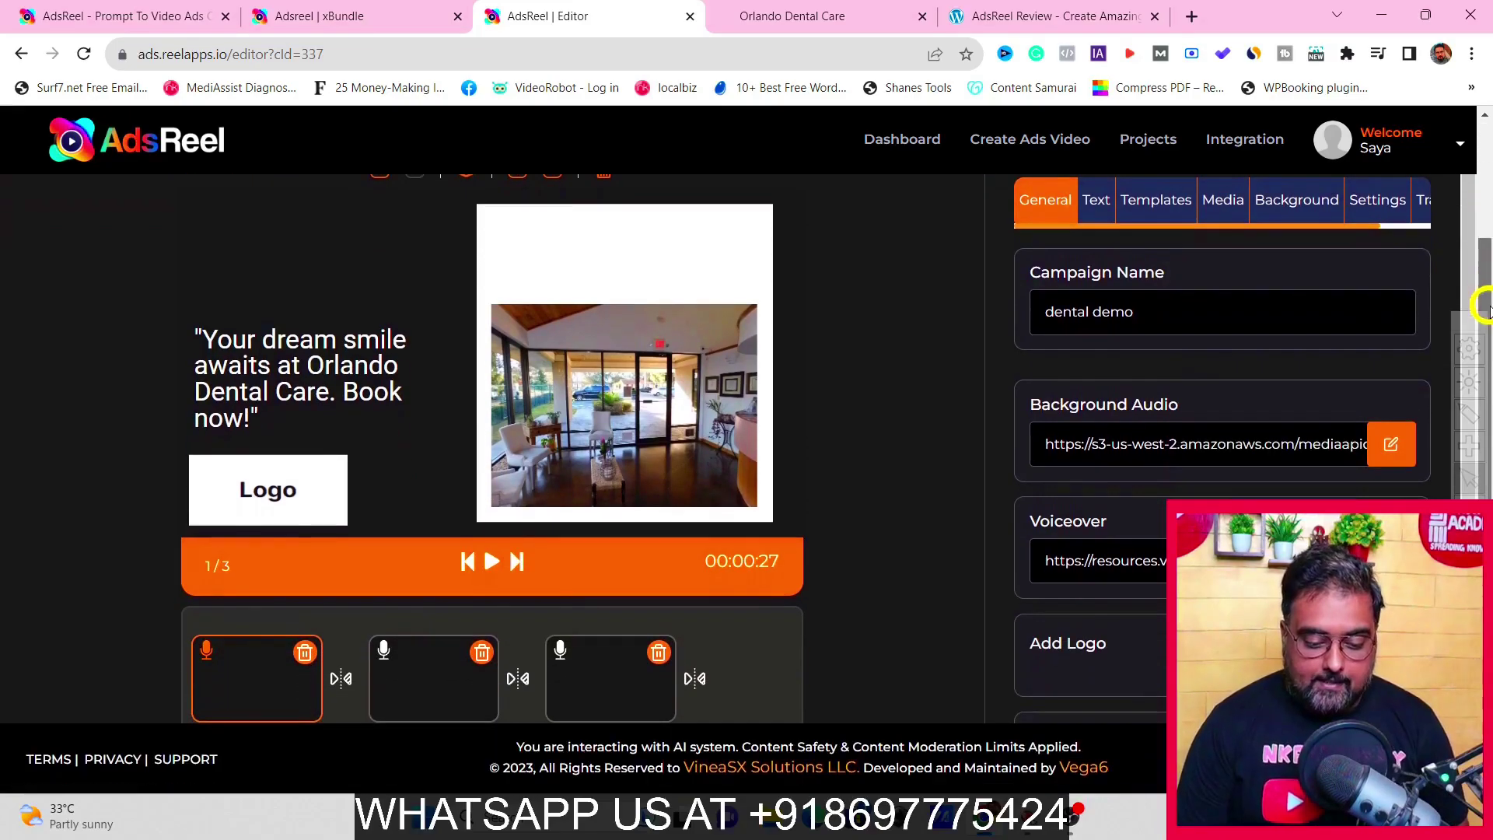
left_click(420, 685)
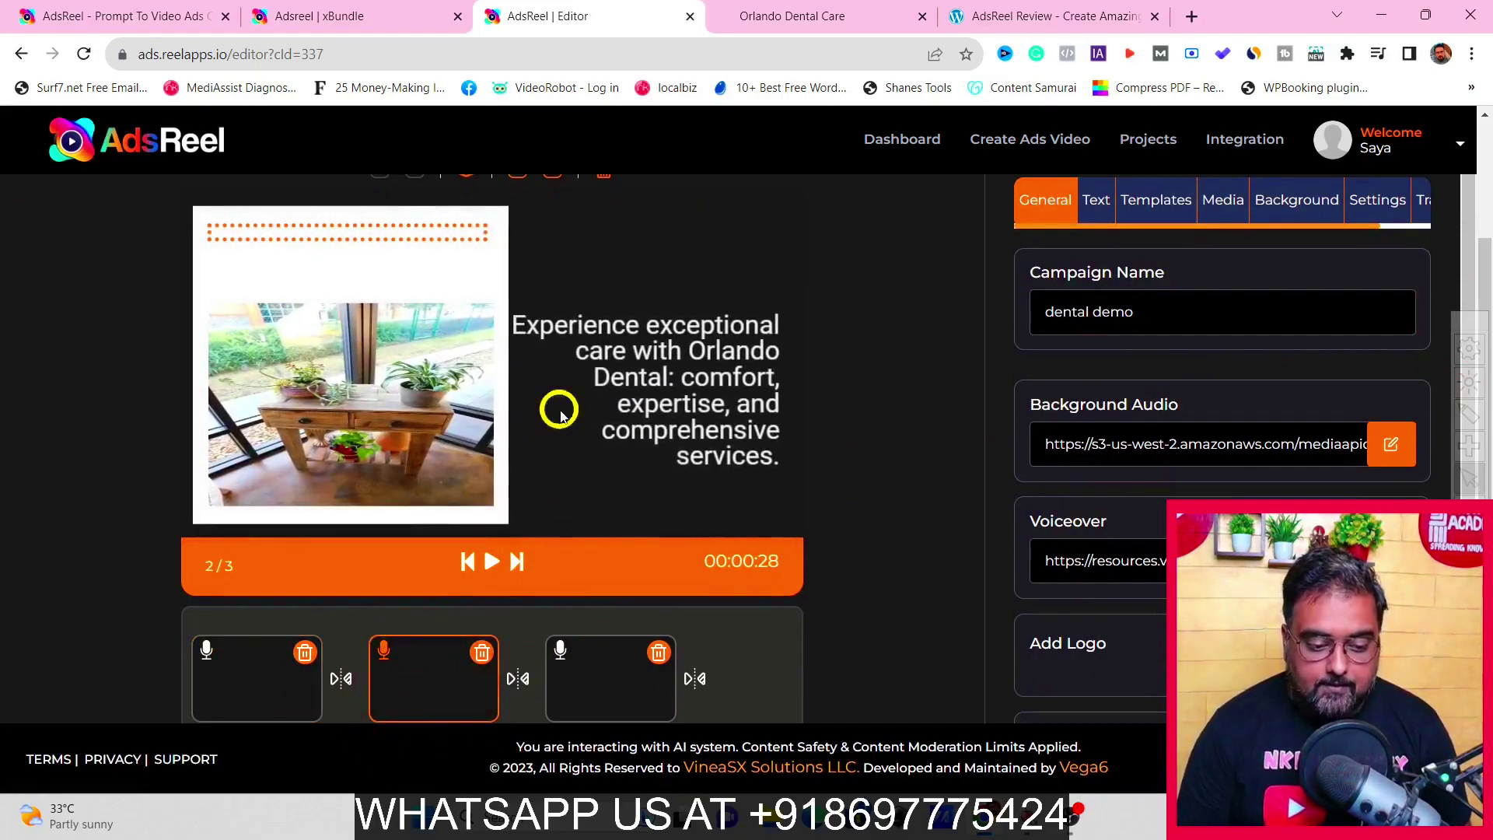
left_click(604, 678)
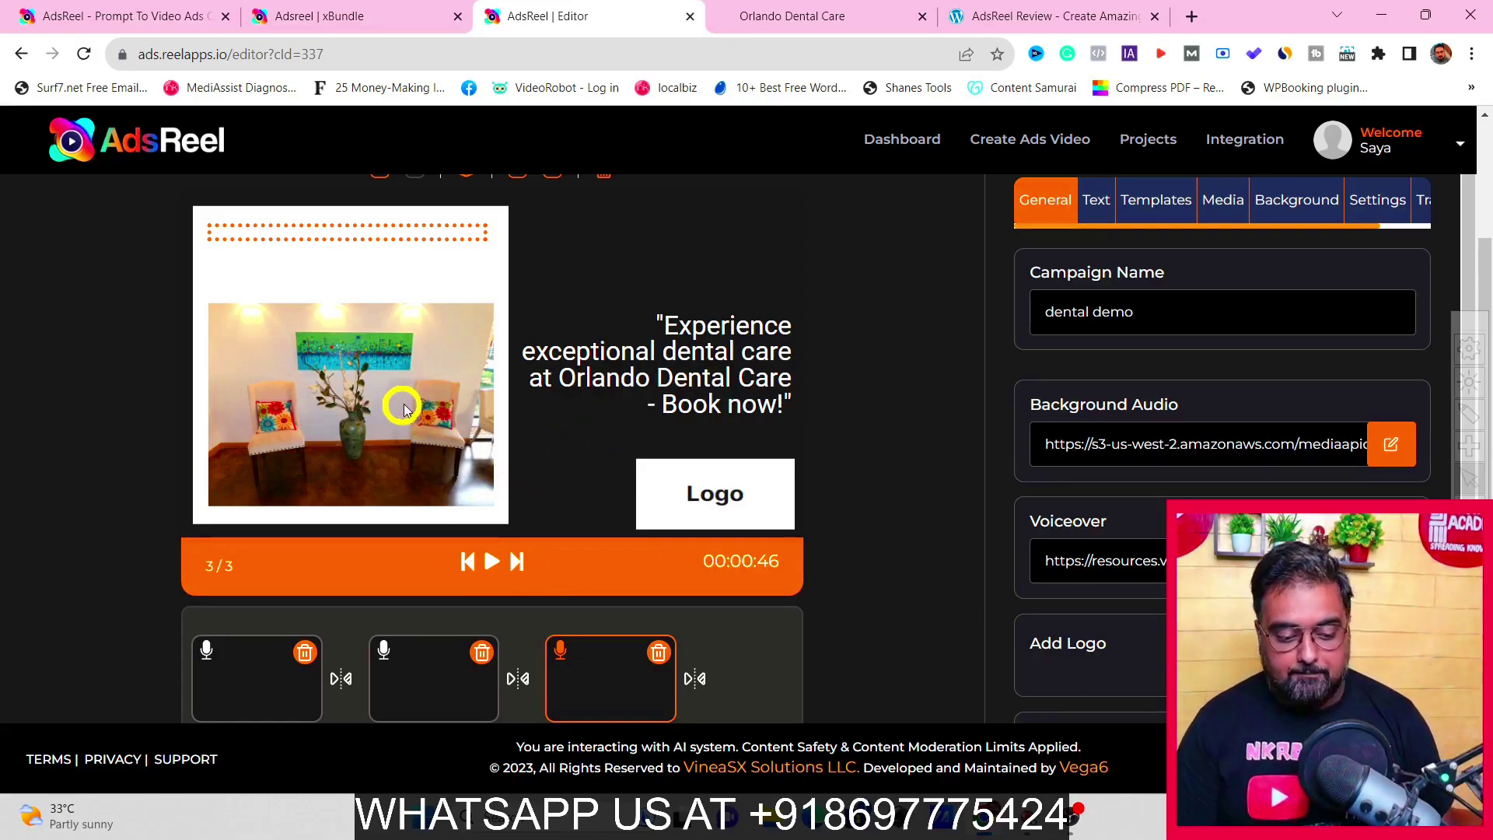
left_click(271, 677)
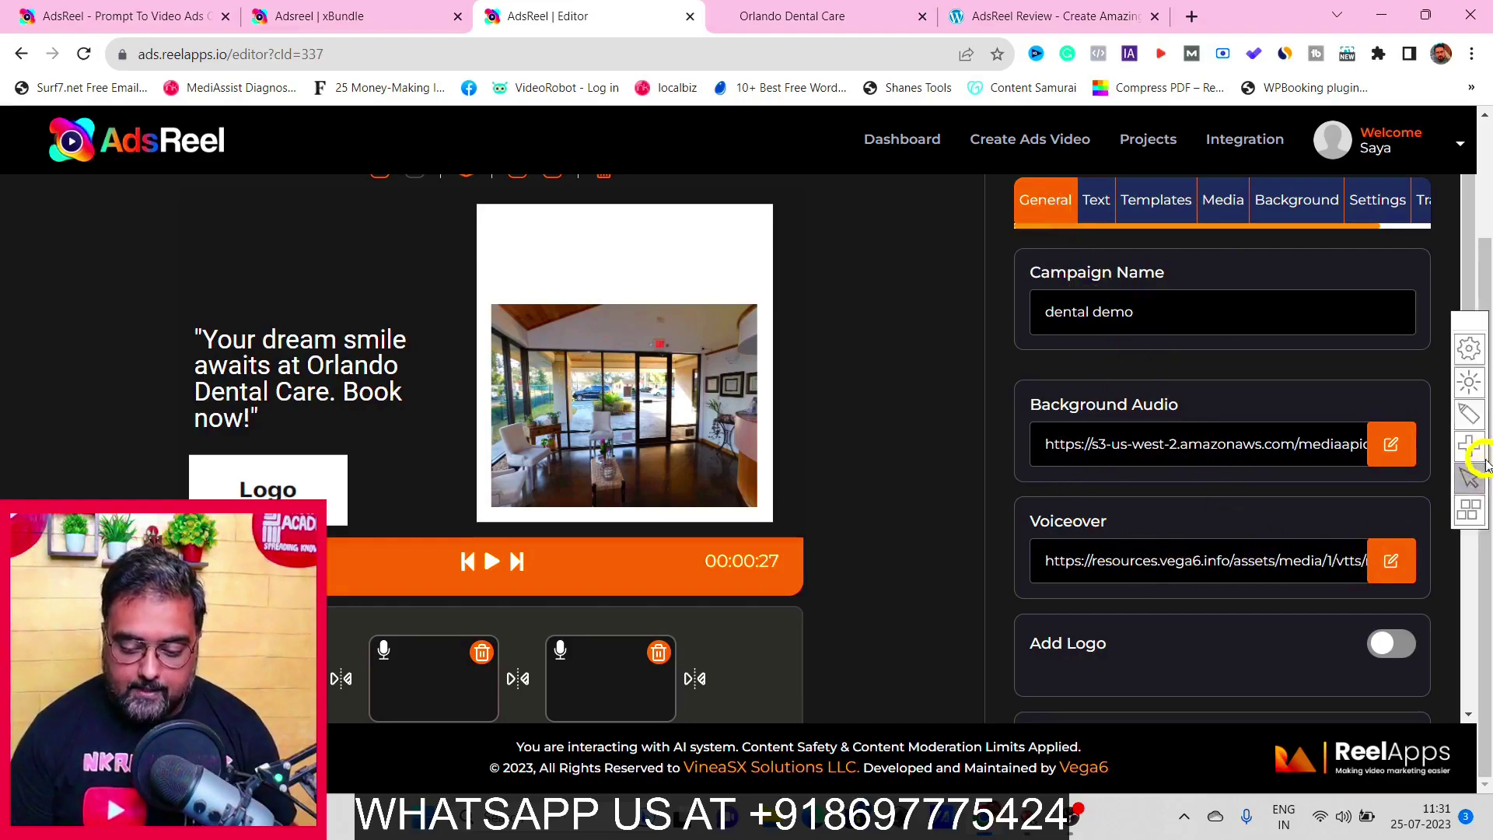
scroll(1469, 261, "down", 4)
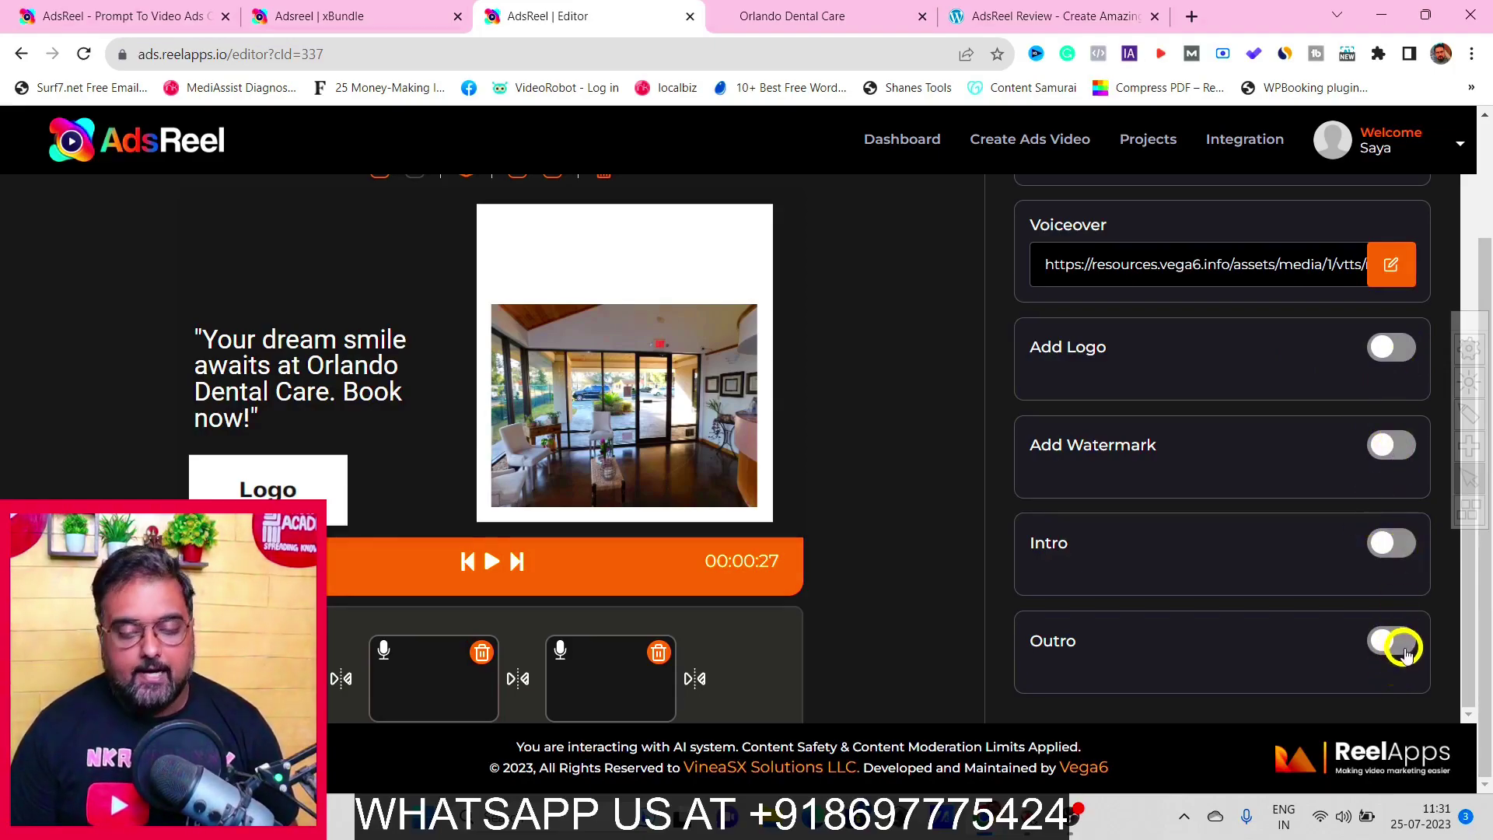
left_click(1466, 205)
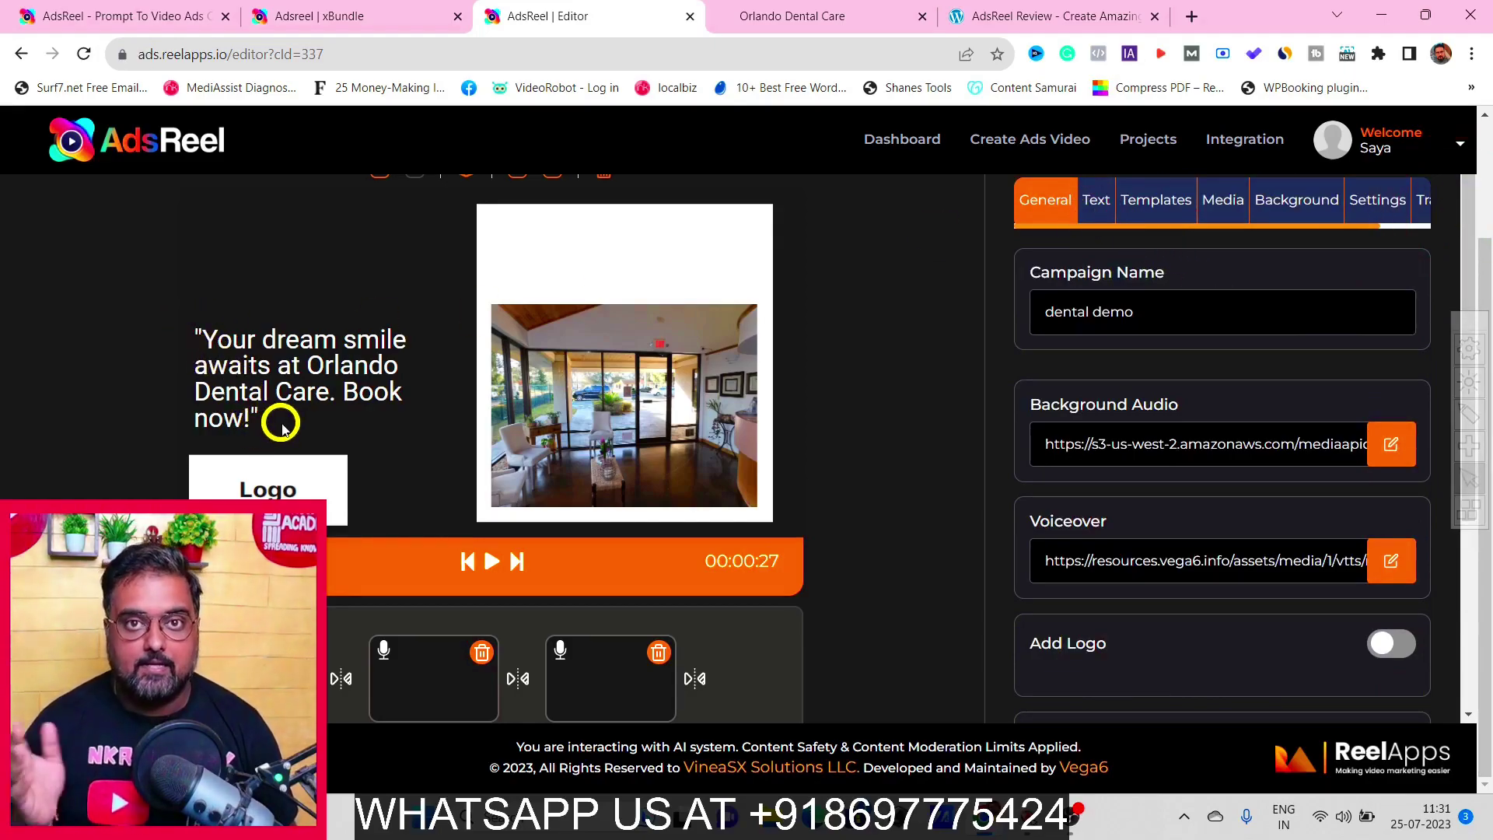
Step: Add a 'You Can Edit Text Here' text layer at the top, then select the dental care quote's wording
left_click(1092, 204)
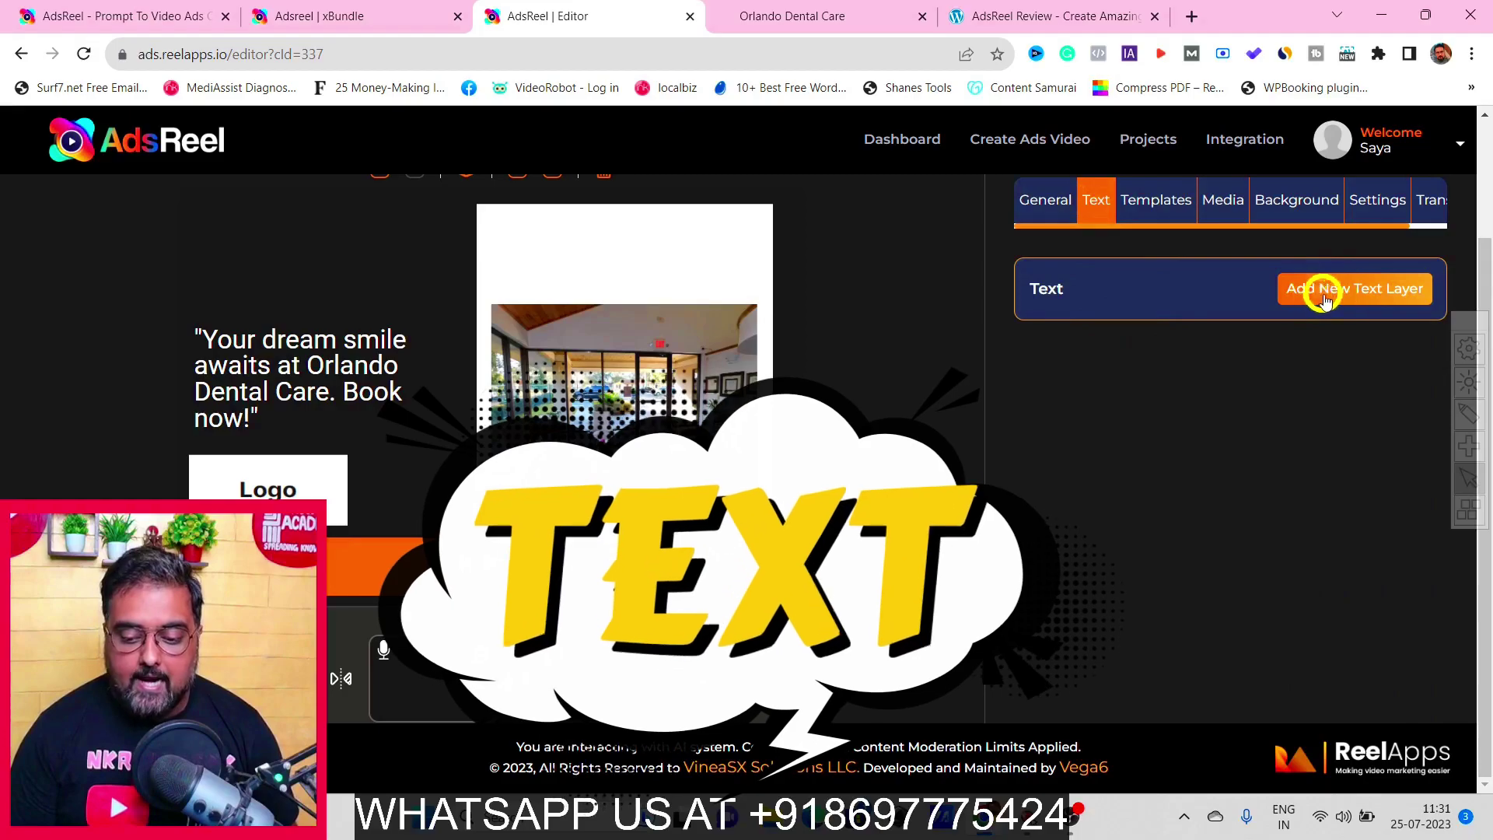
left_click(1324, 294)
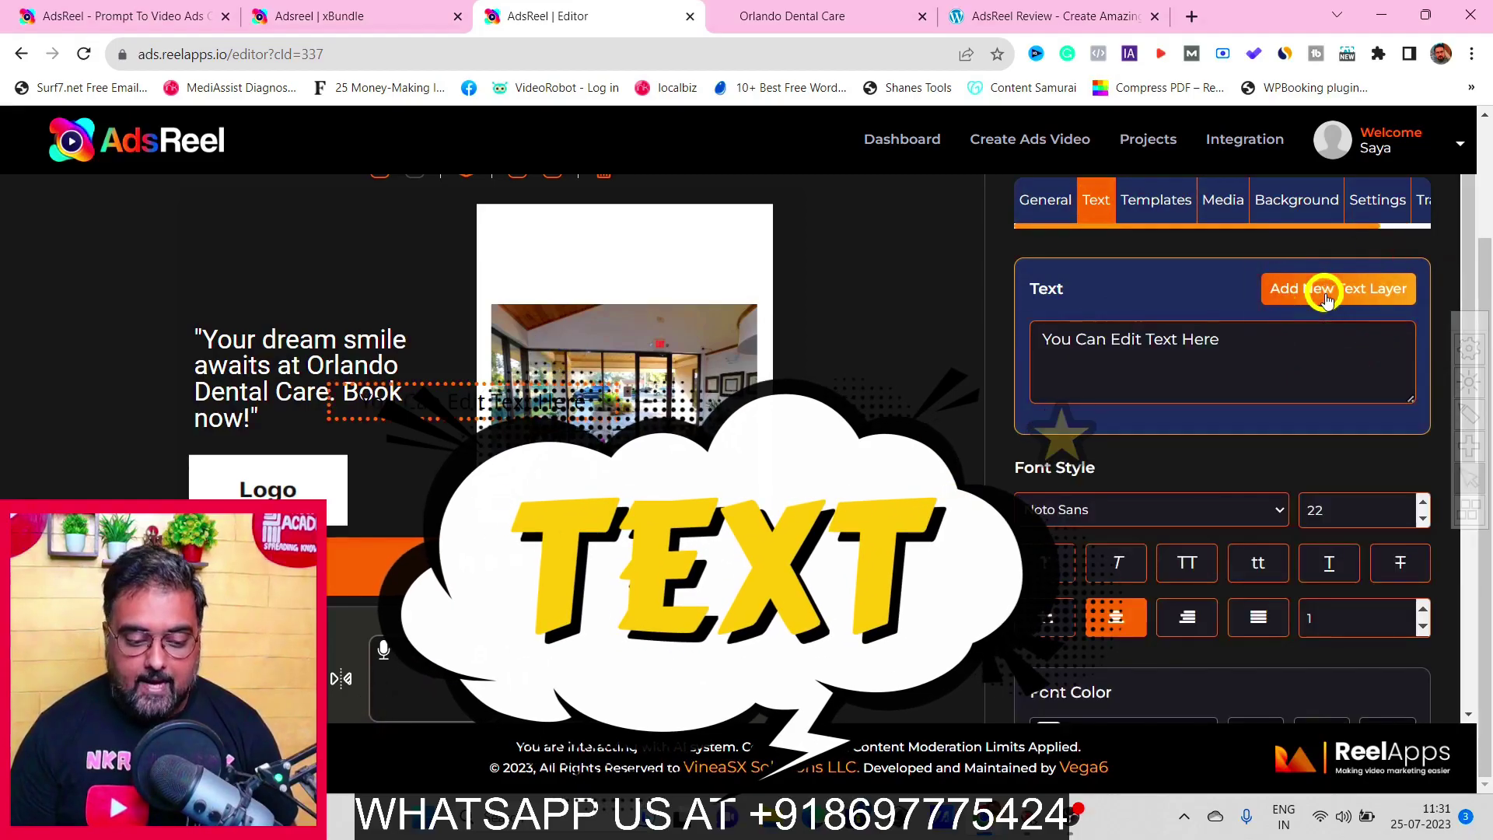
left_click_drag(546, 418, 669, 246)
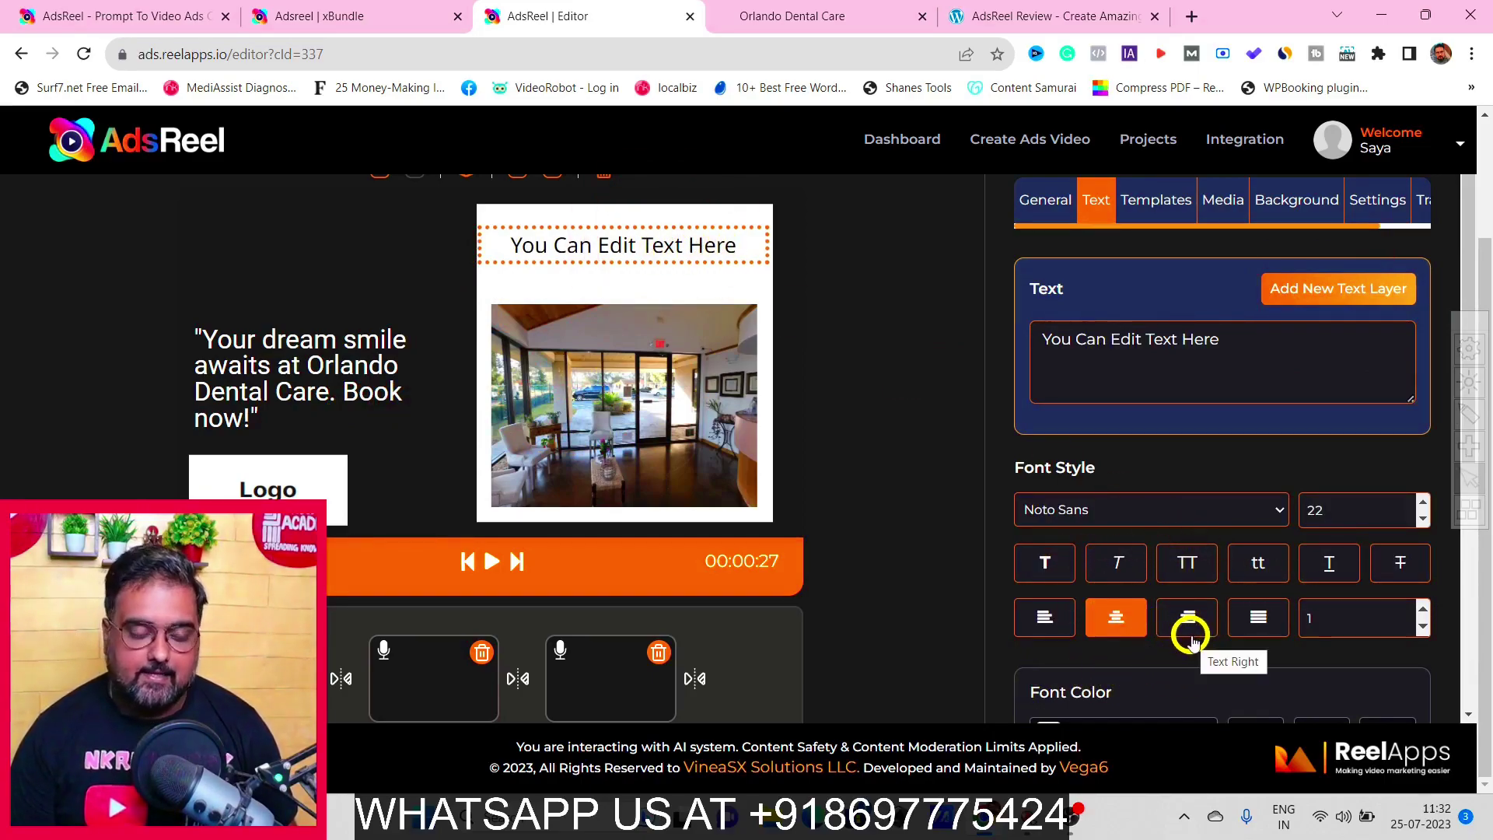
left_click(874, 394)
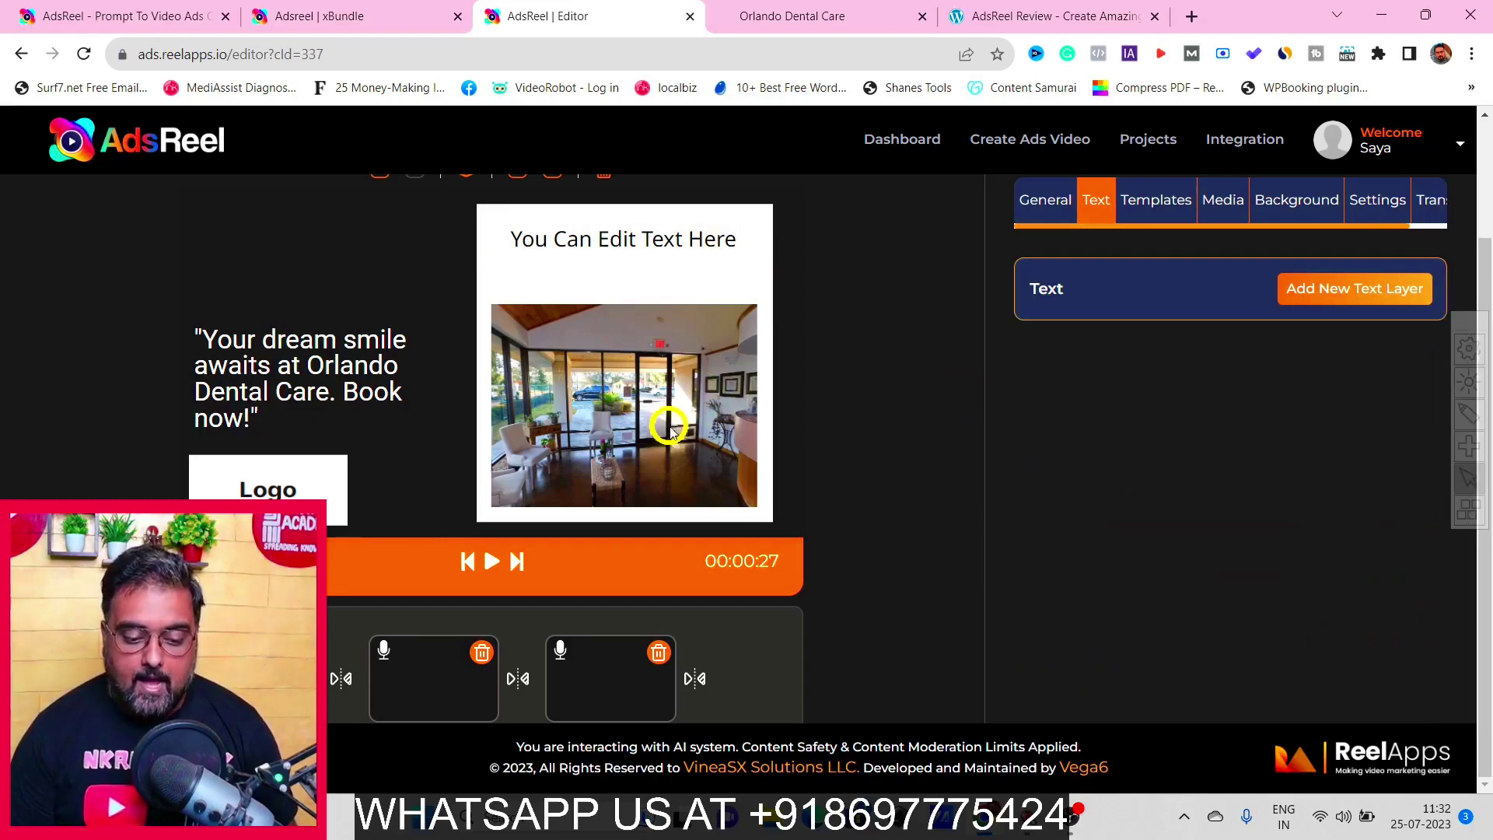
left_click(300, 378)
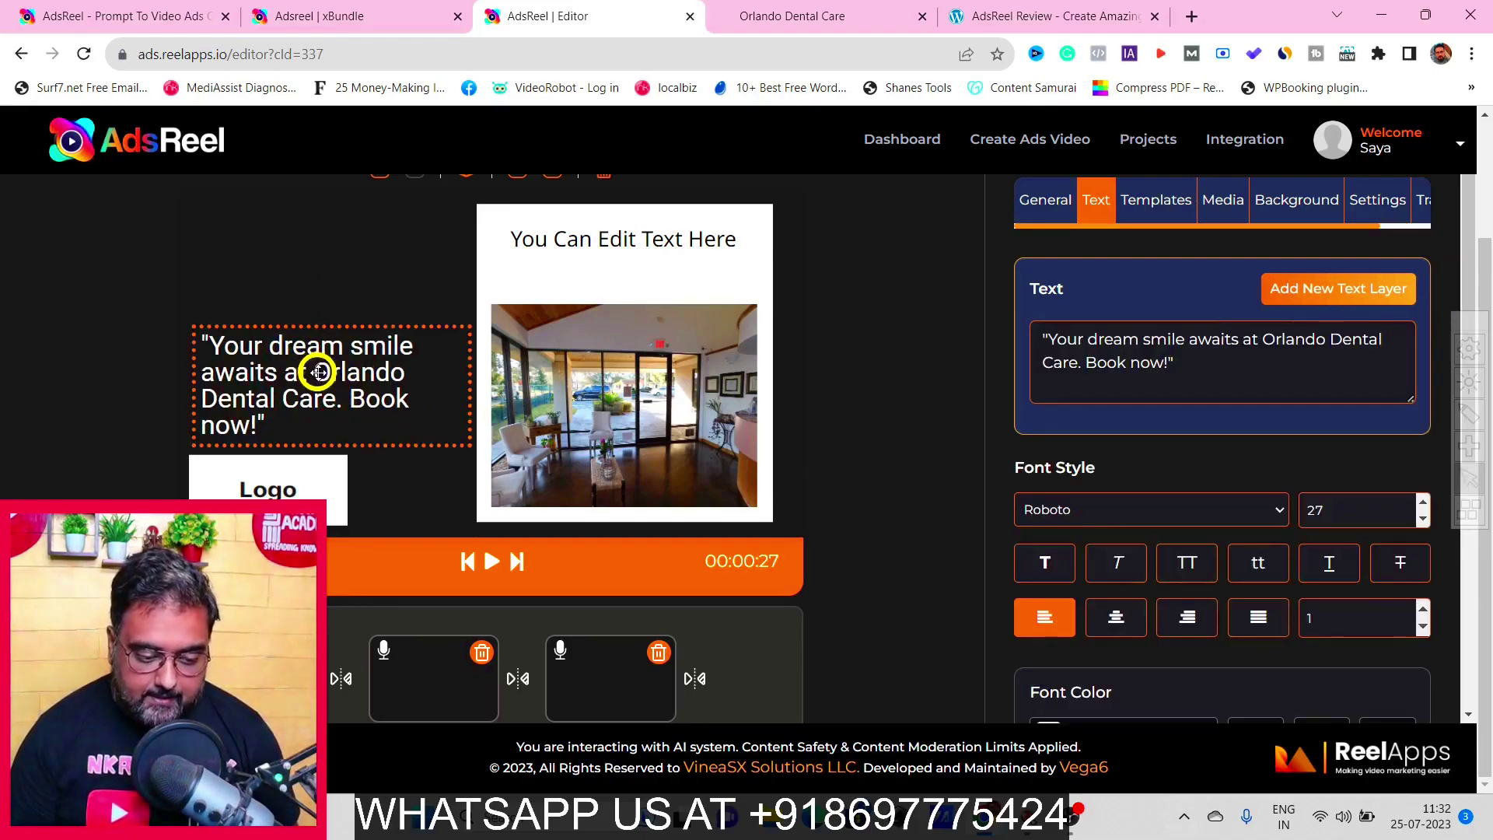
left_click_drag(1186, 353, 1046, 331)
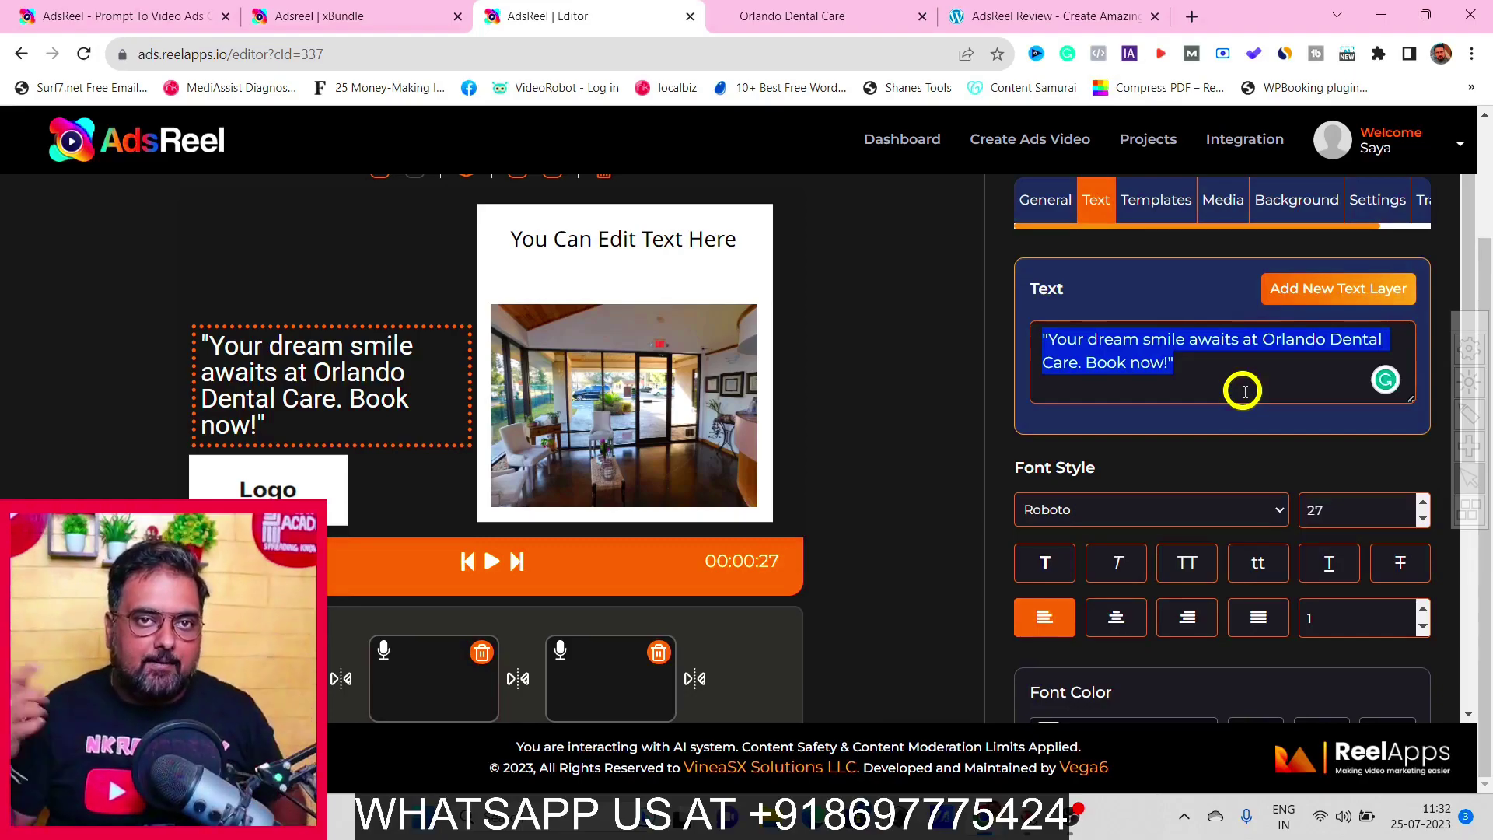
Step: Add the smiling-teeth stock image, place it over the clinic interior photo, and stretch it to fill the frame
left_click(1148, 200)
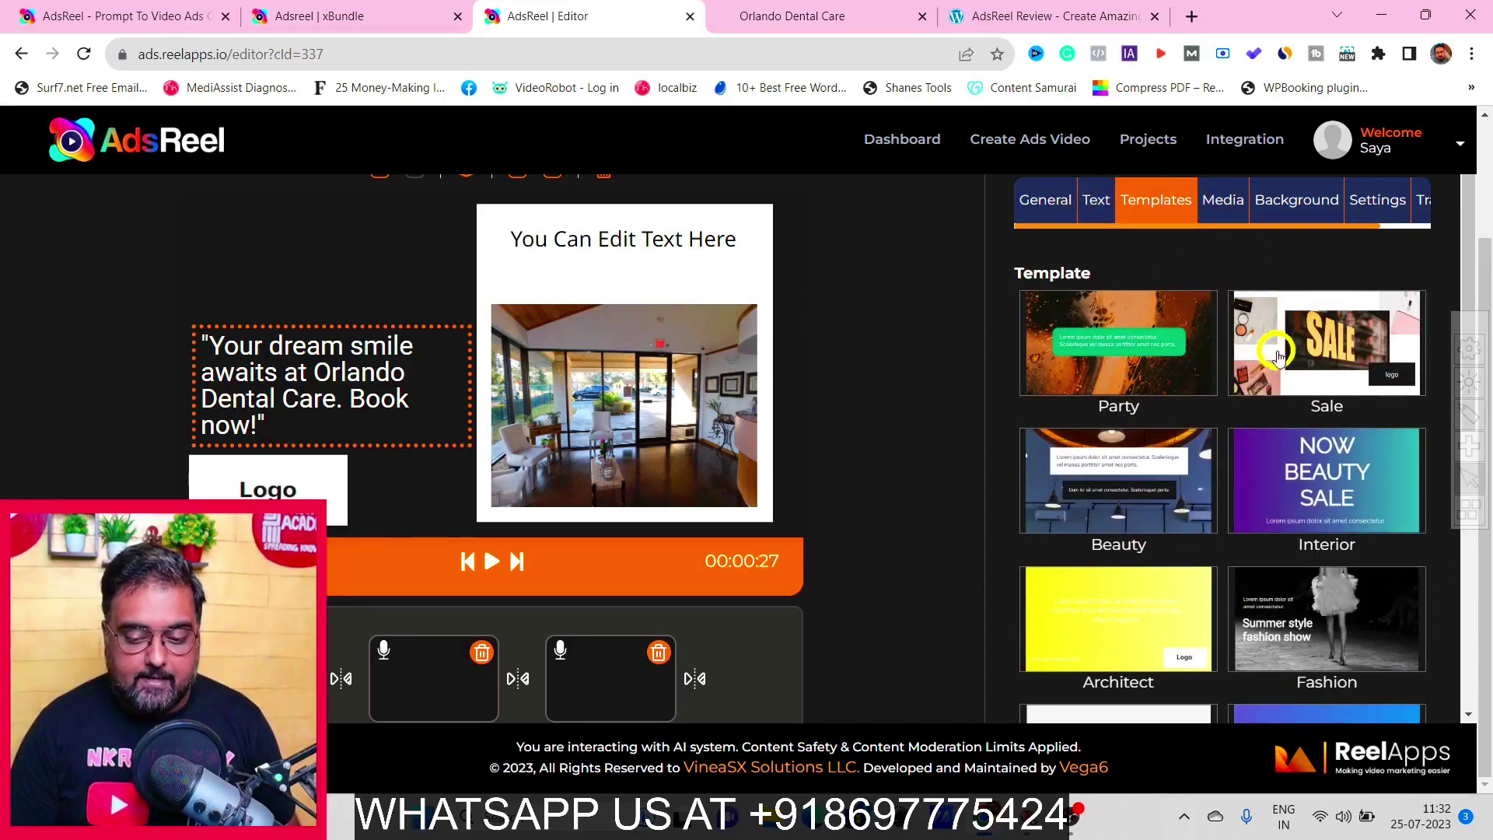
left_click(1225, 203)
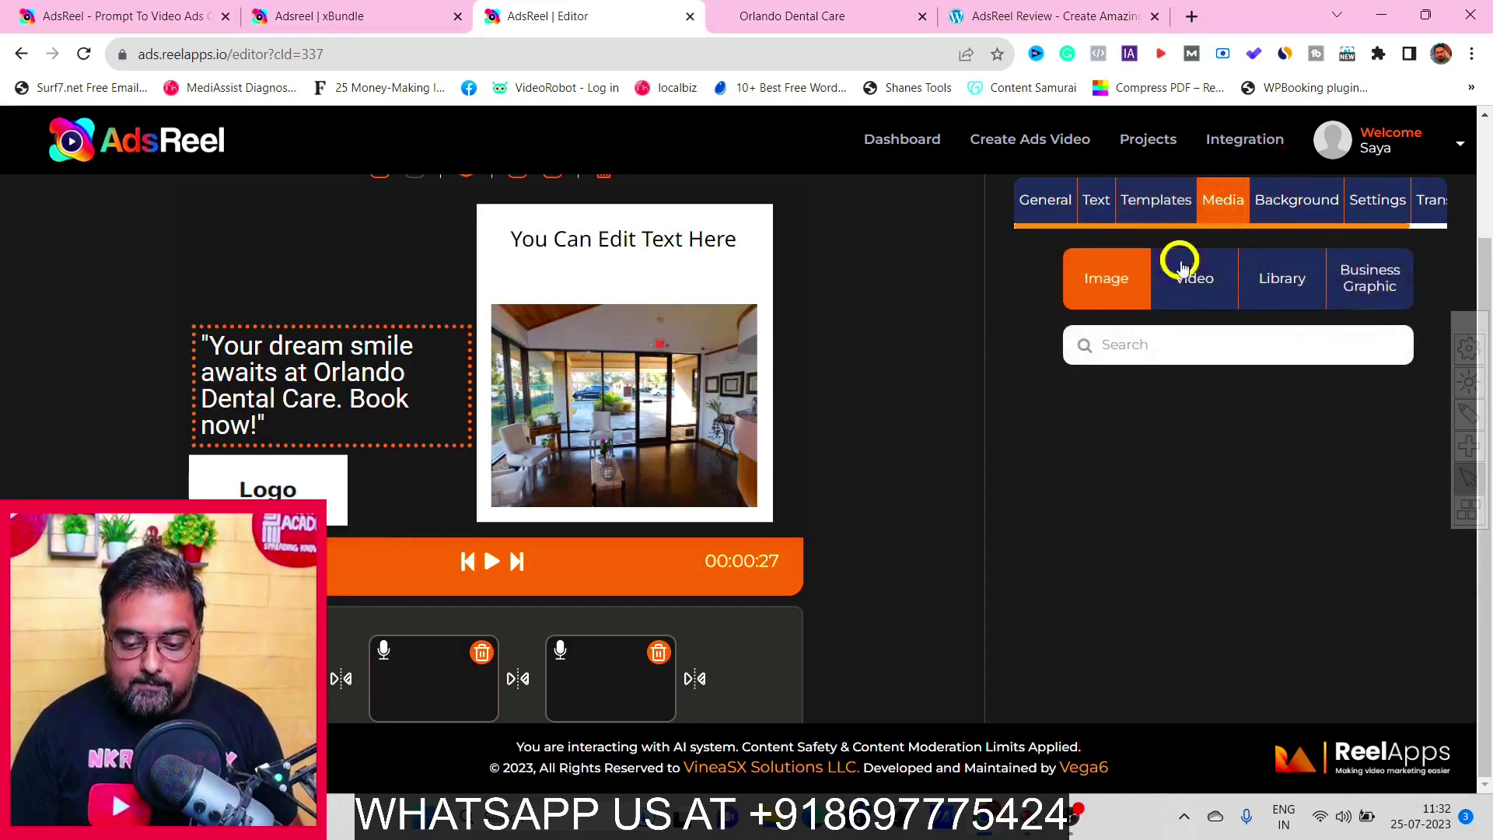
left_click(1120, 344)
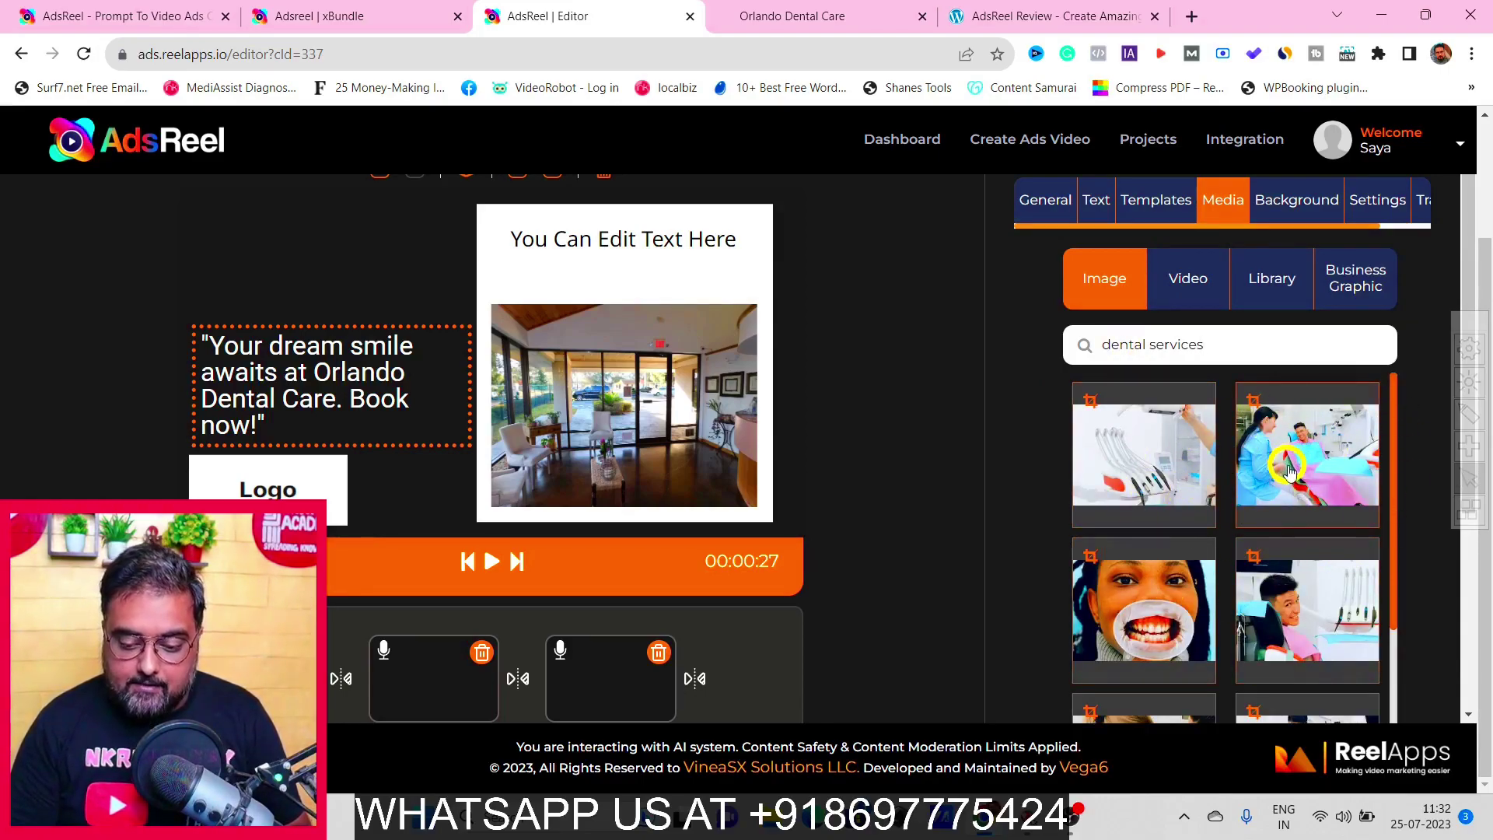
left_click(1156, 610)
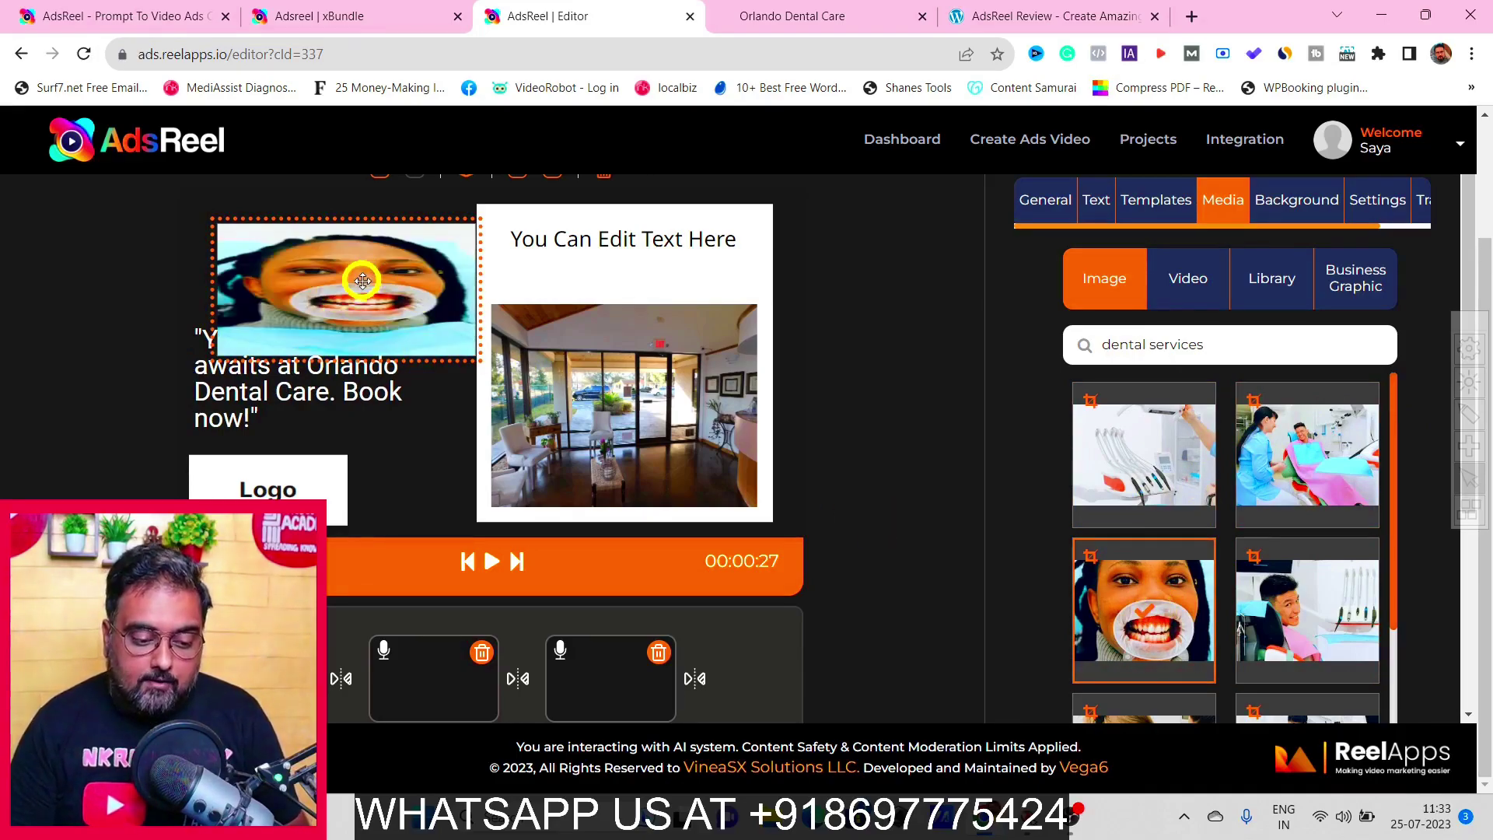
left_click_drag(362, 281, 636, 362)
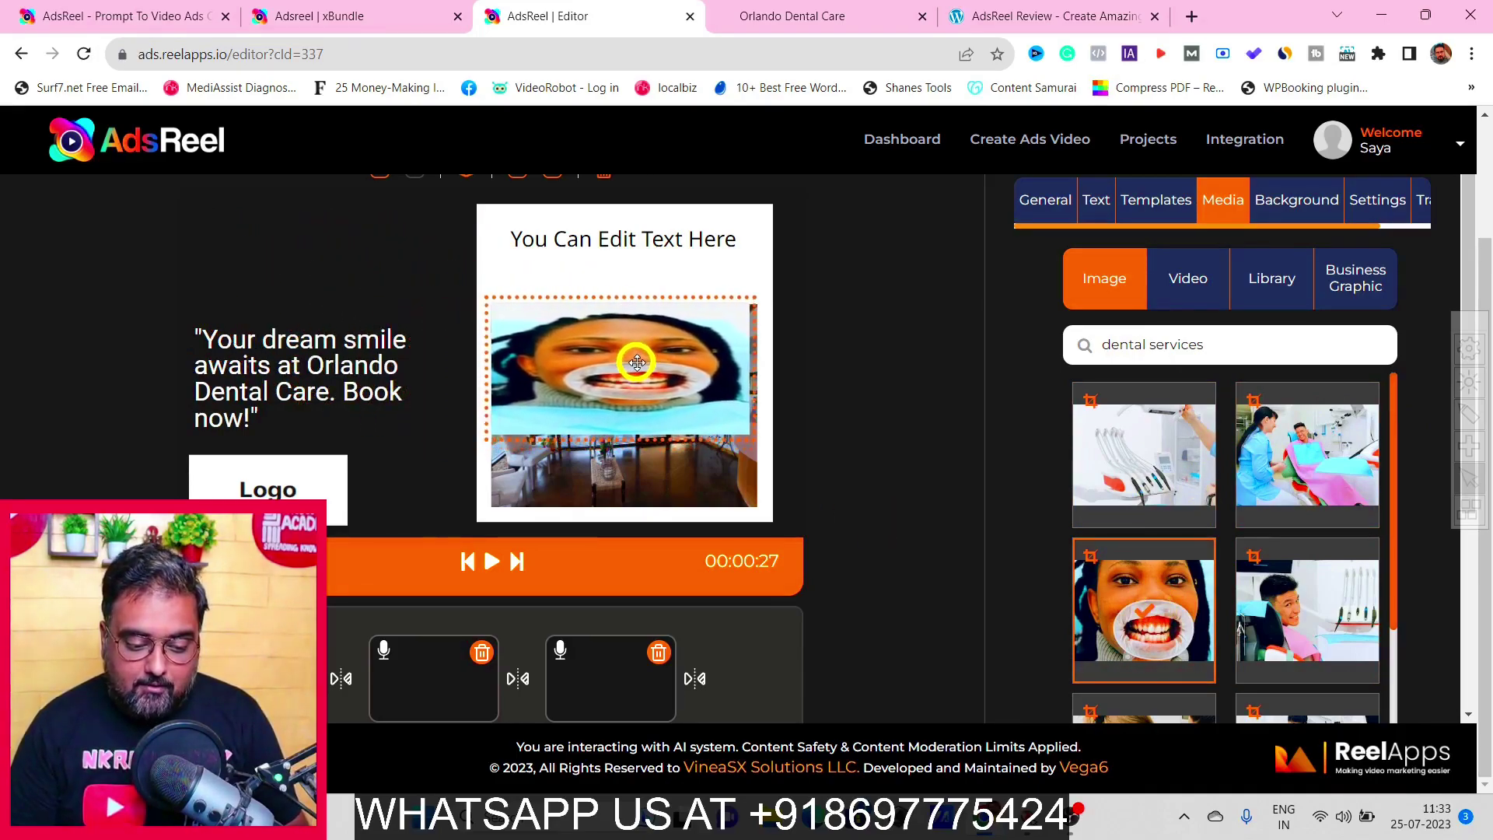
left_click_drag(620, 434, 618, 509)
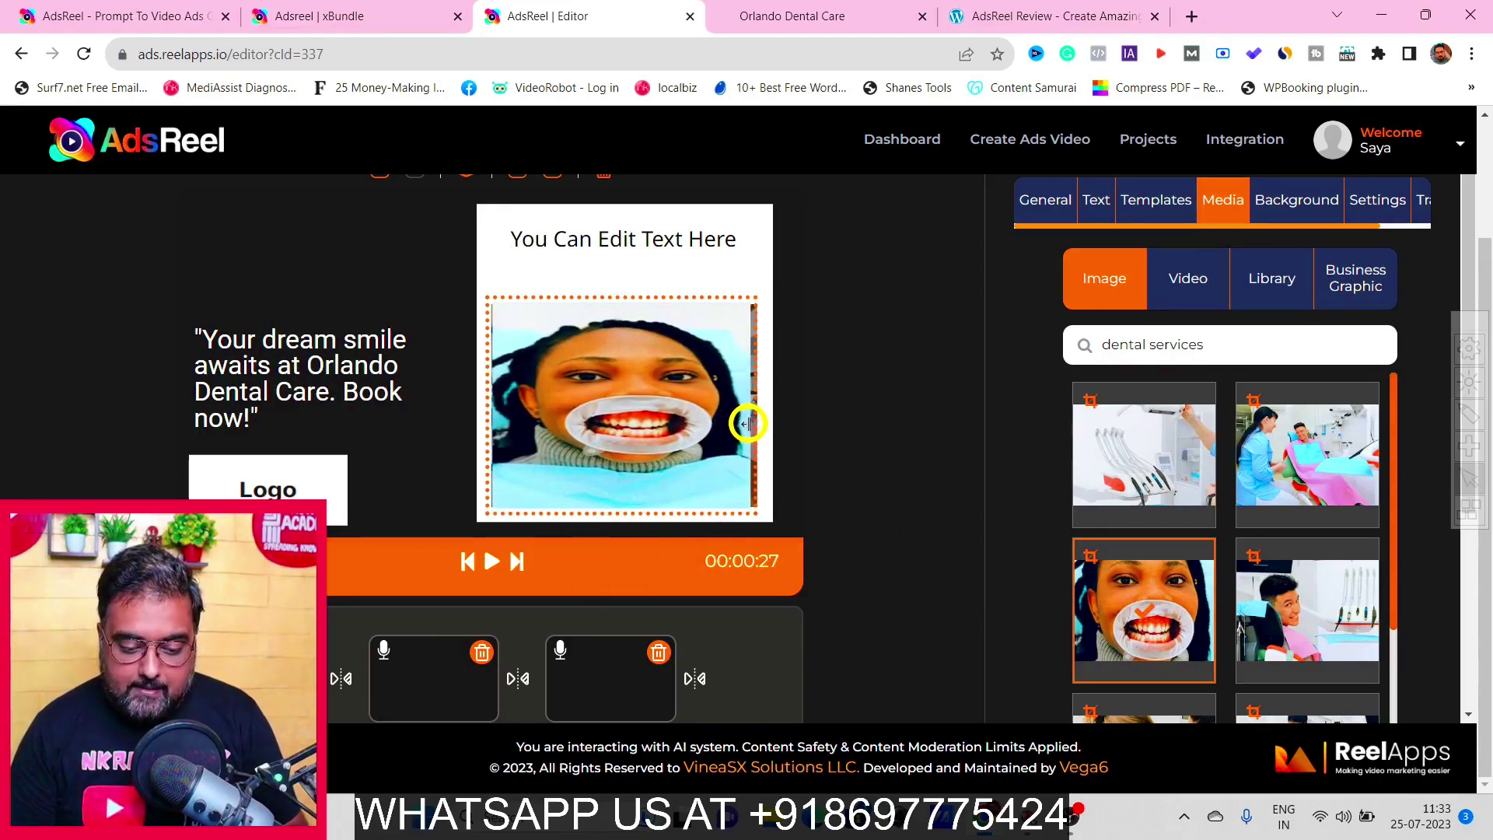
left_click_drag(747, 424, 761, 423)
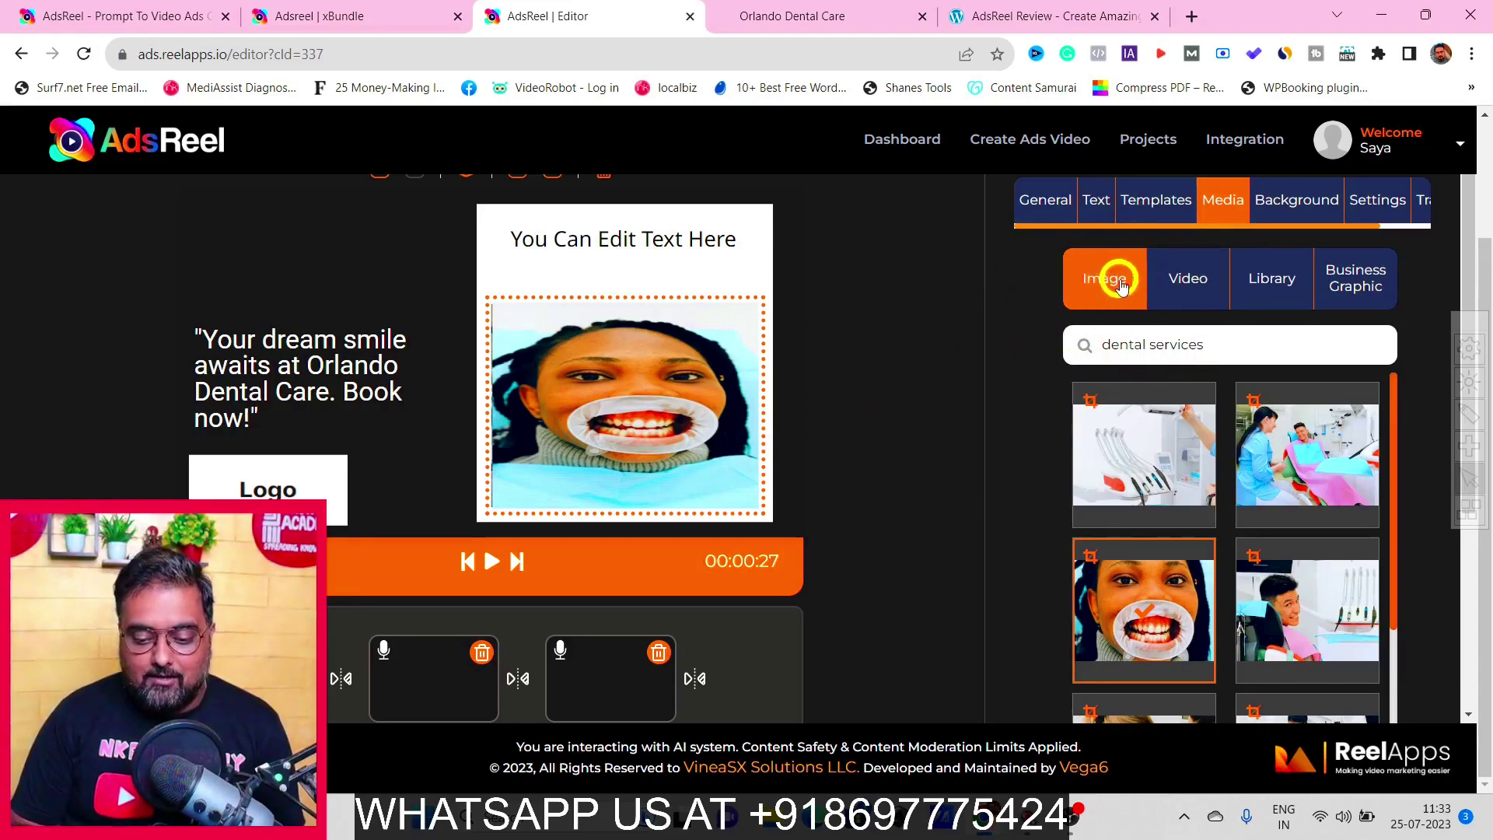
Step: Browse the Video, Library and Business Graphic media sources, then scroll the business images grid
left_click(1175, 276)
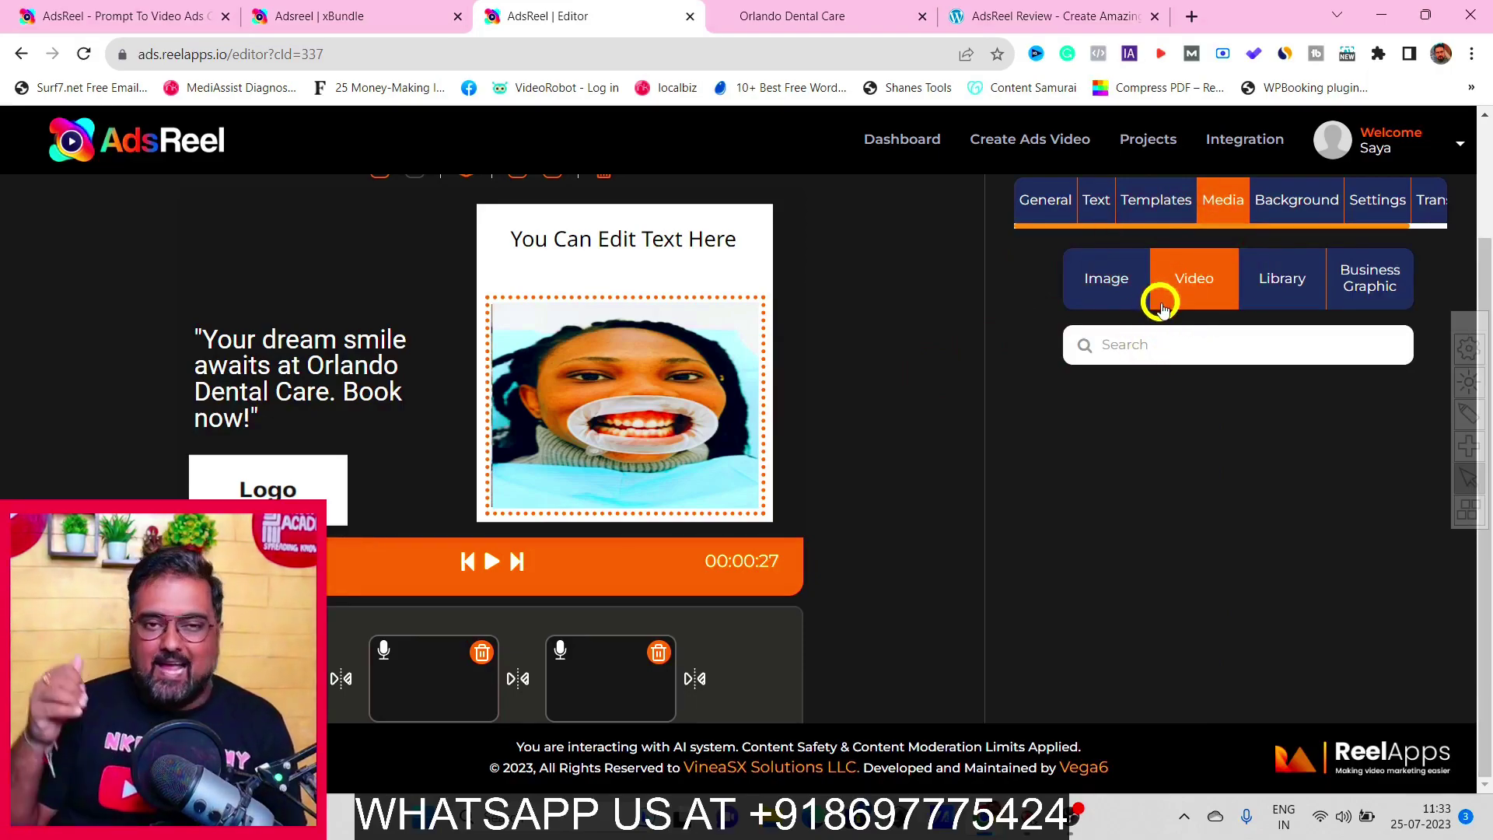
left_click(1284, 280)
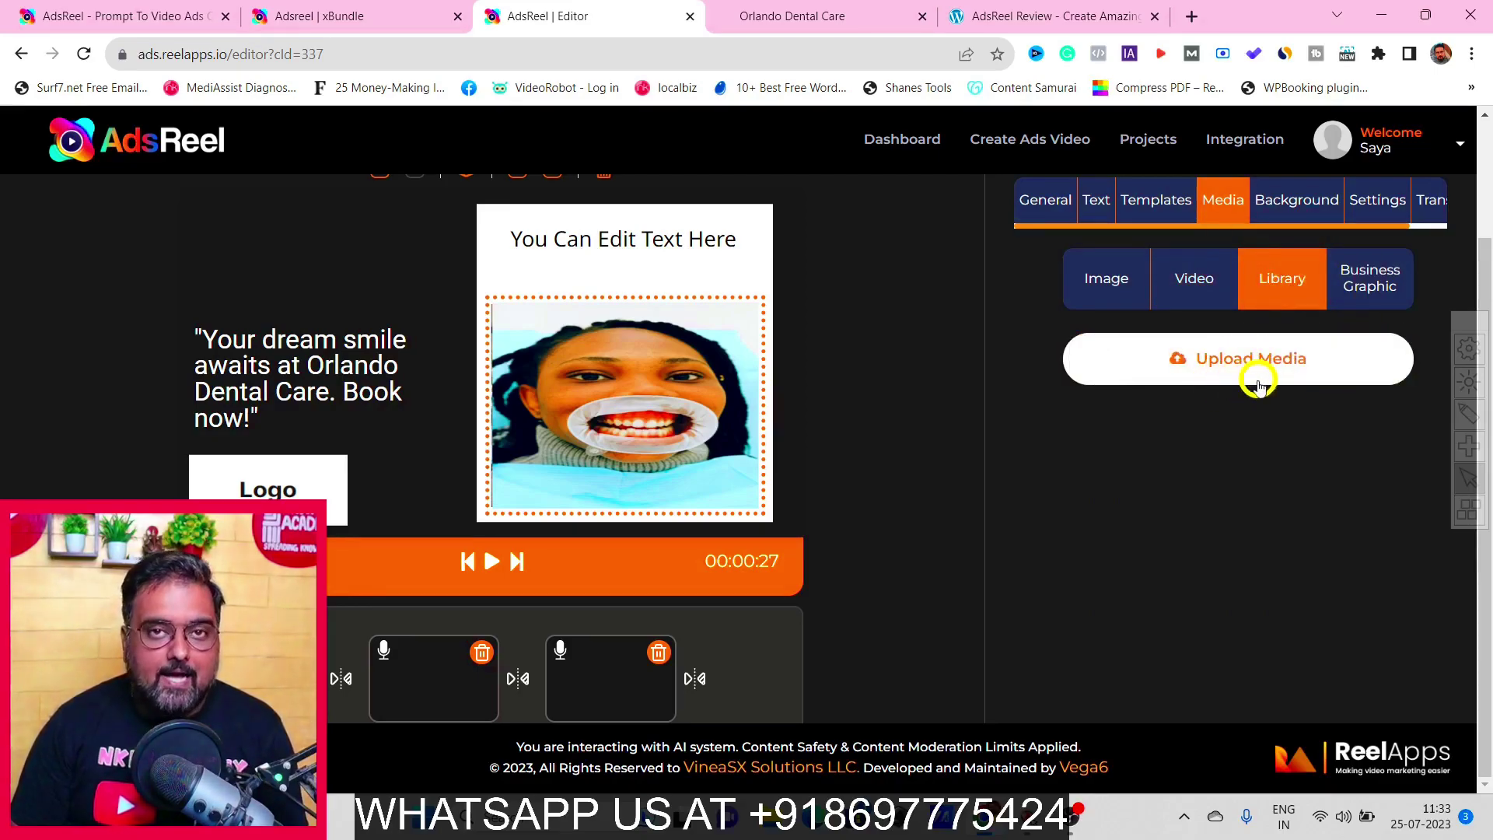
left_click(1383, 270)
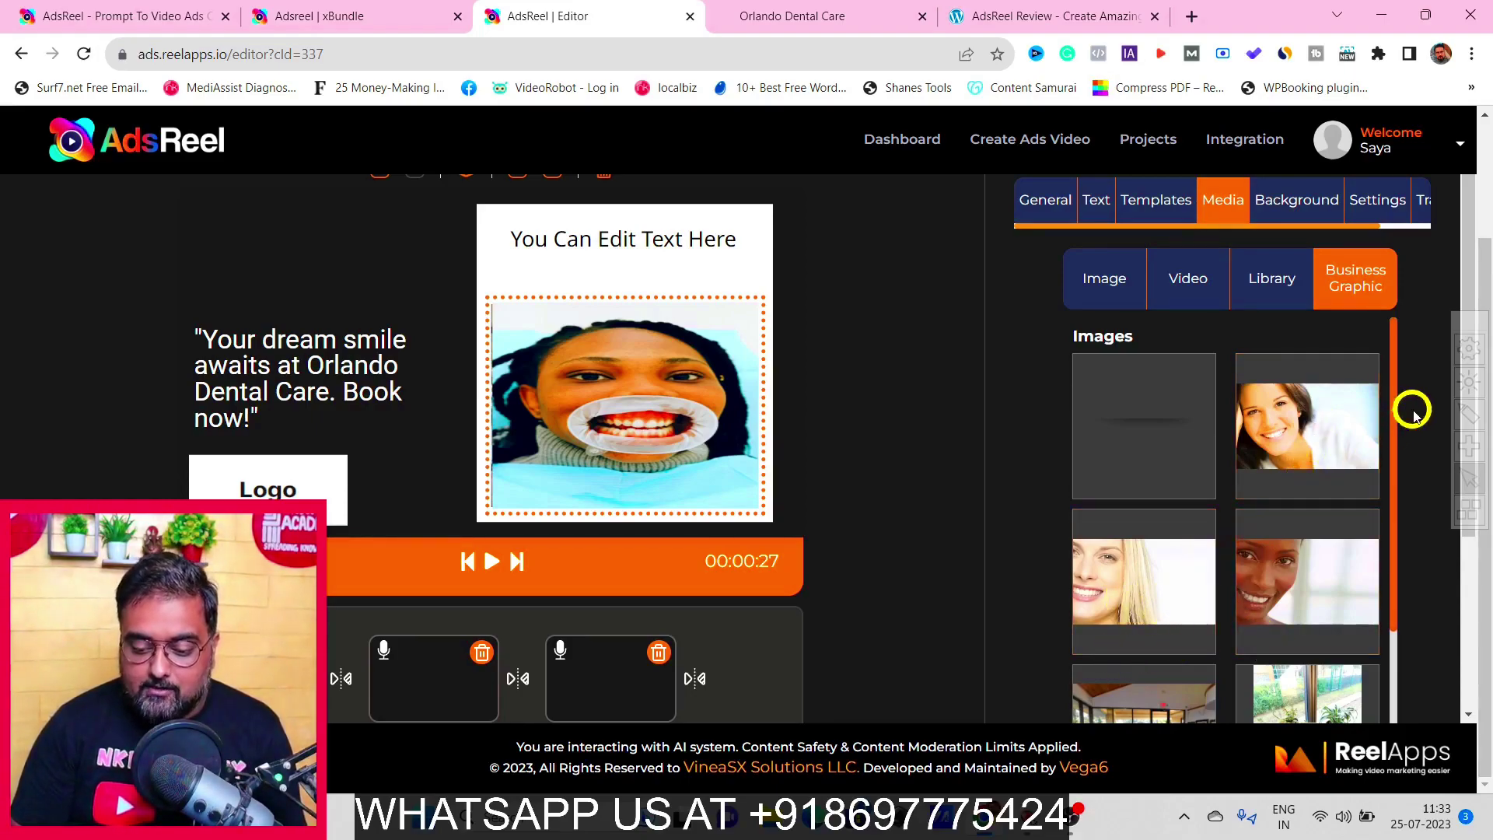
mouse_move(1394, 410)
left_mouse_down()
mouse_move(1383, 527)
mouse_move(1383, 387)
left_mouse_up()
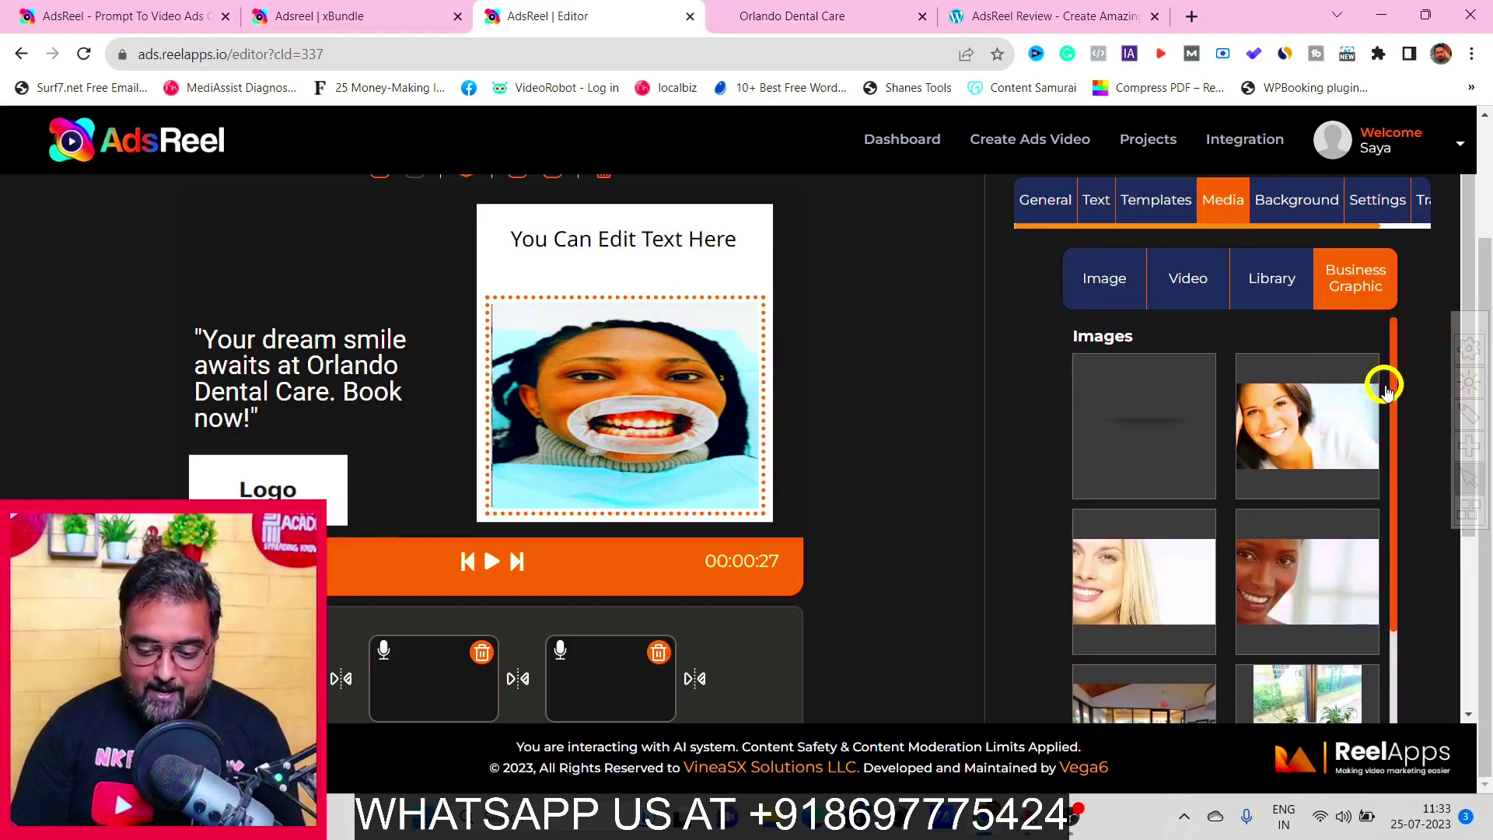
Step: Set the smiling woman Business Graphic photo as the scene background and view the animation settings
left_click(1295, 200)
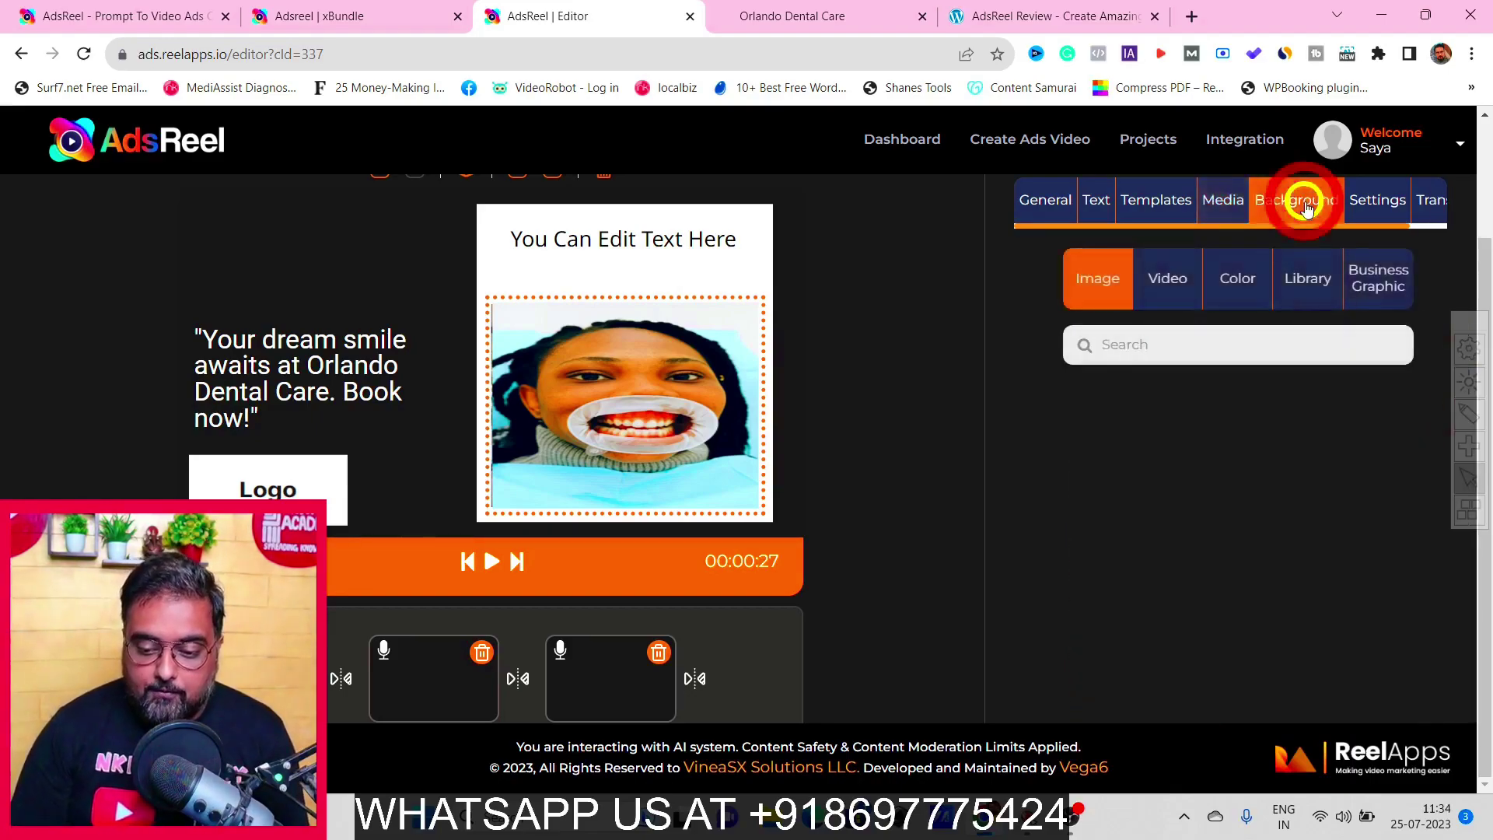
left_click(1372, 282)
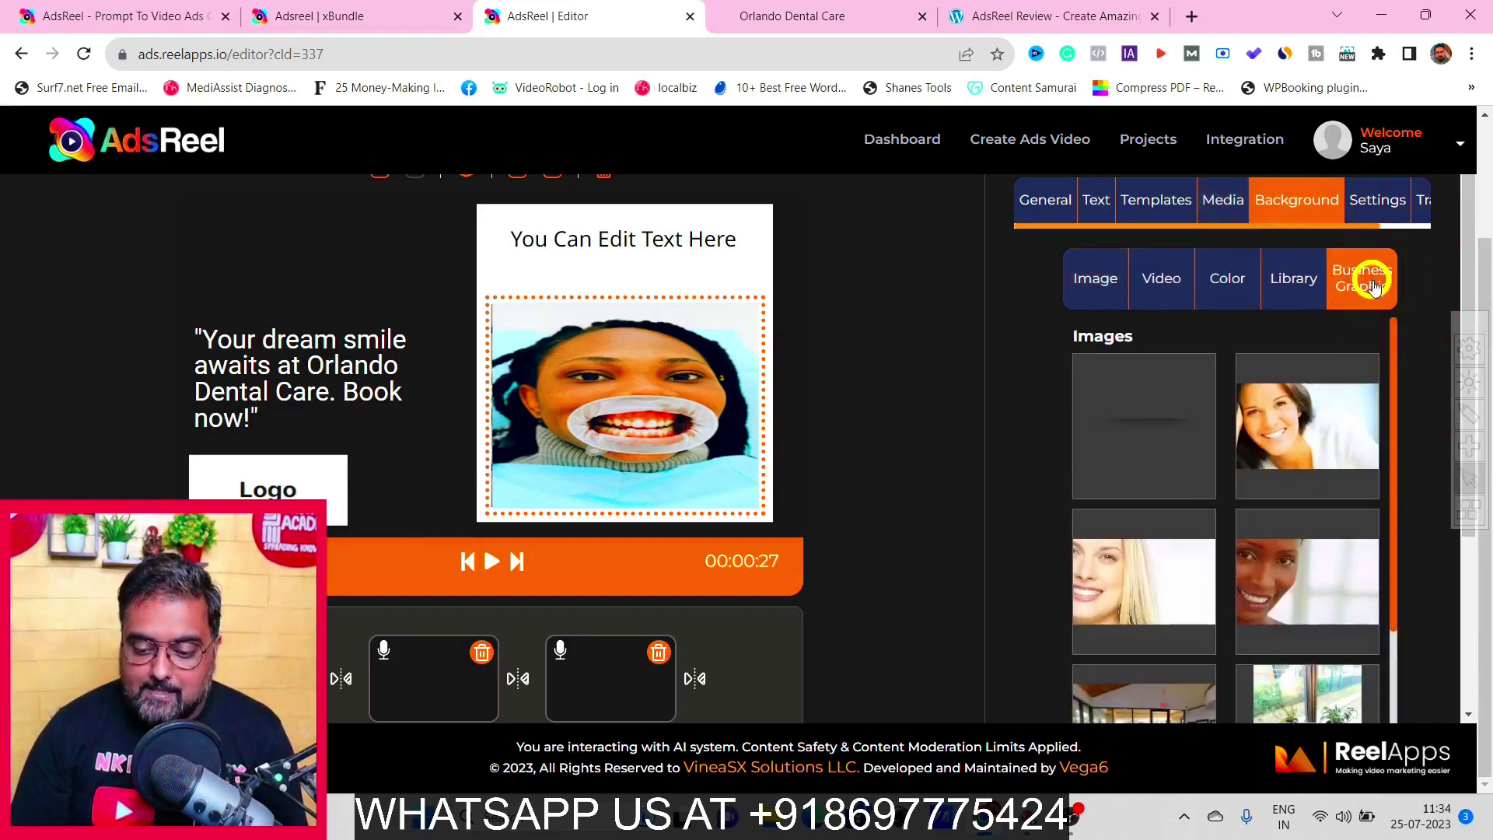
left_click(1321, 428)
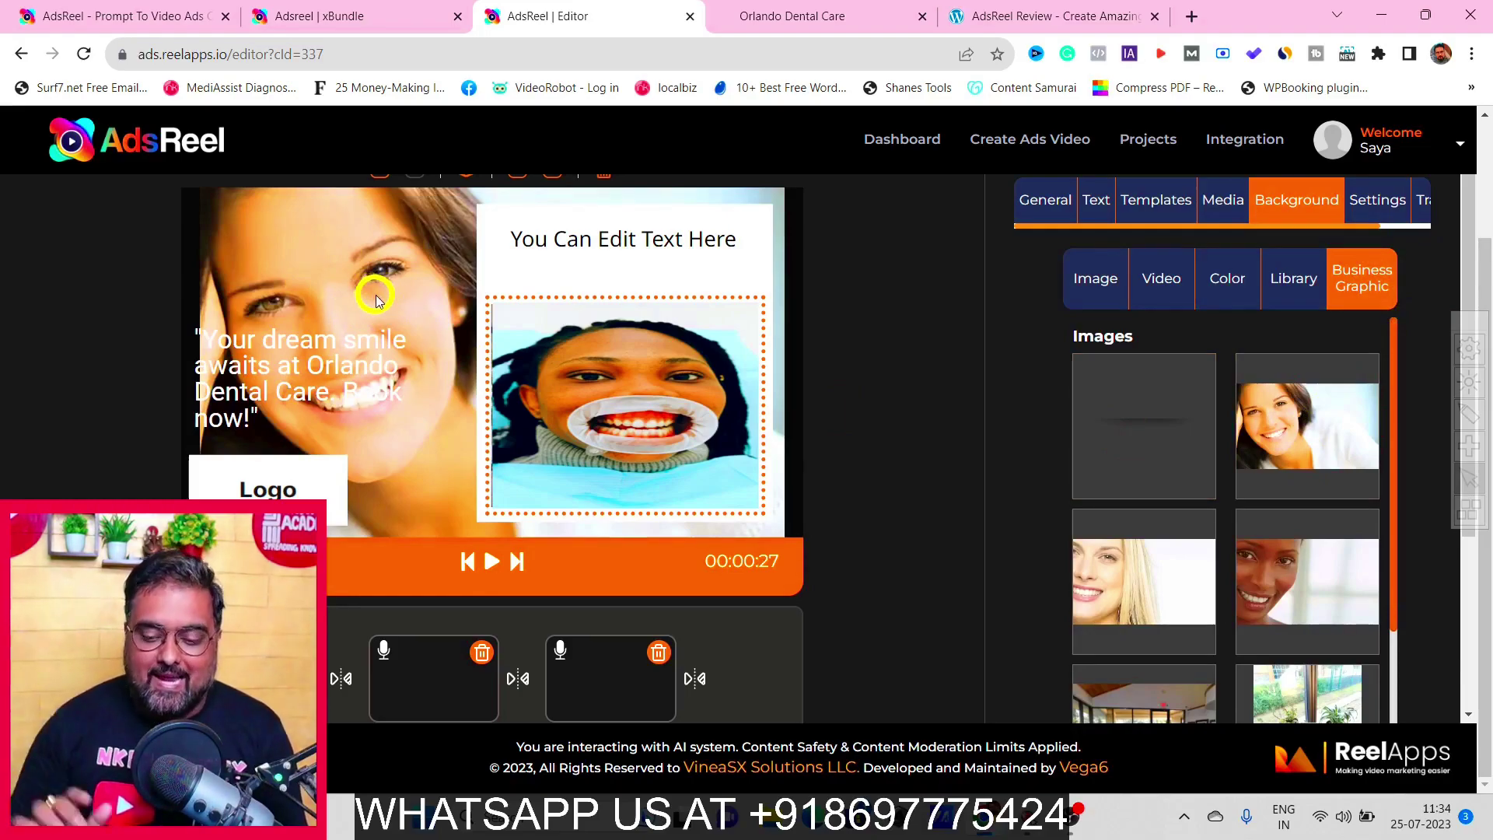
left_click(1376, 204)
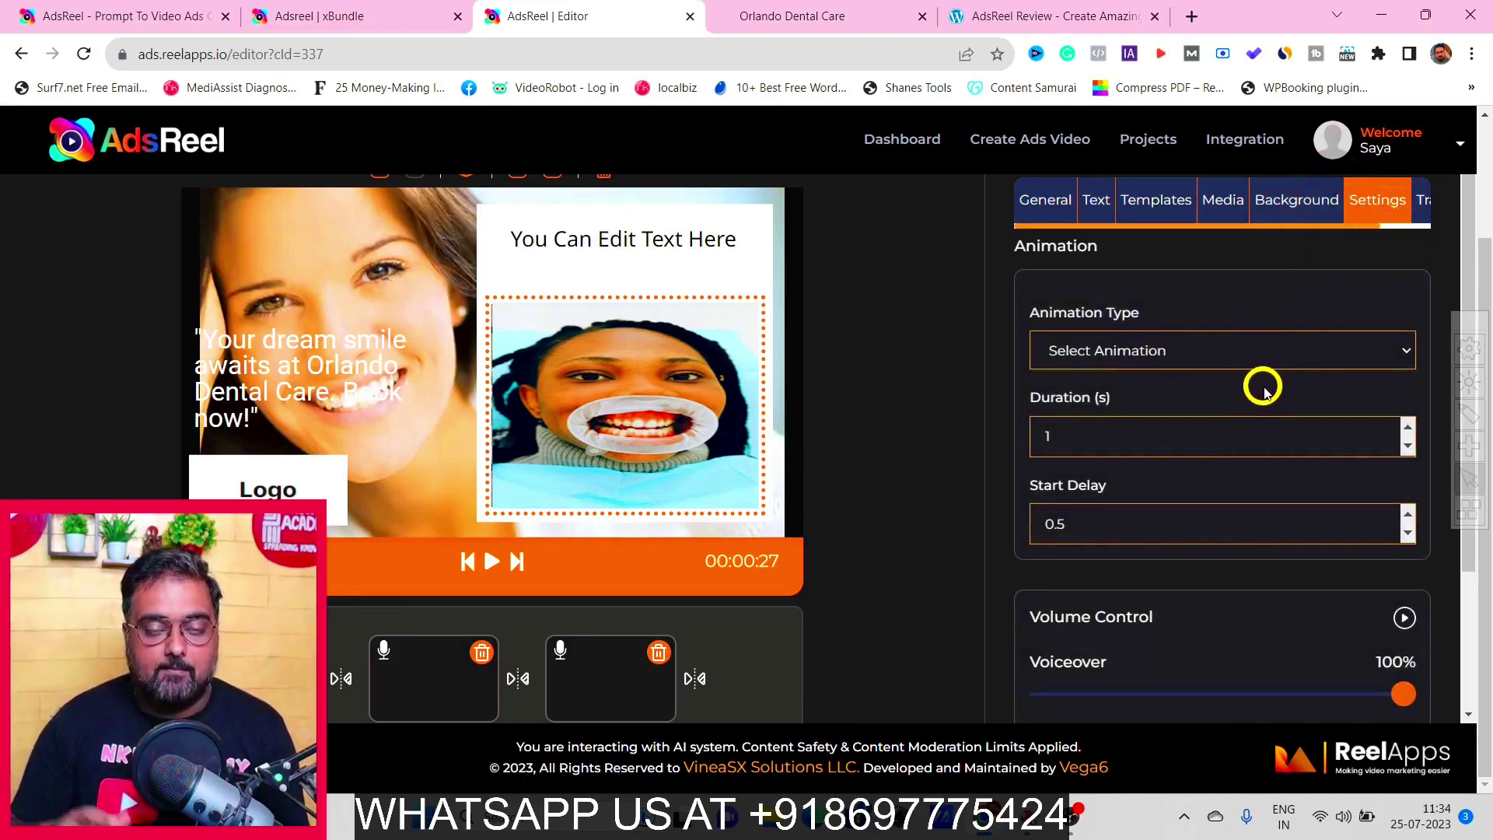
Step: View the SlidingDoors transition options and play a preview of the ad
left_click(1417, 200)
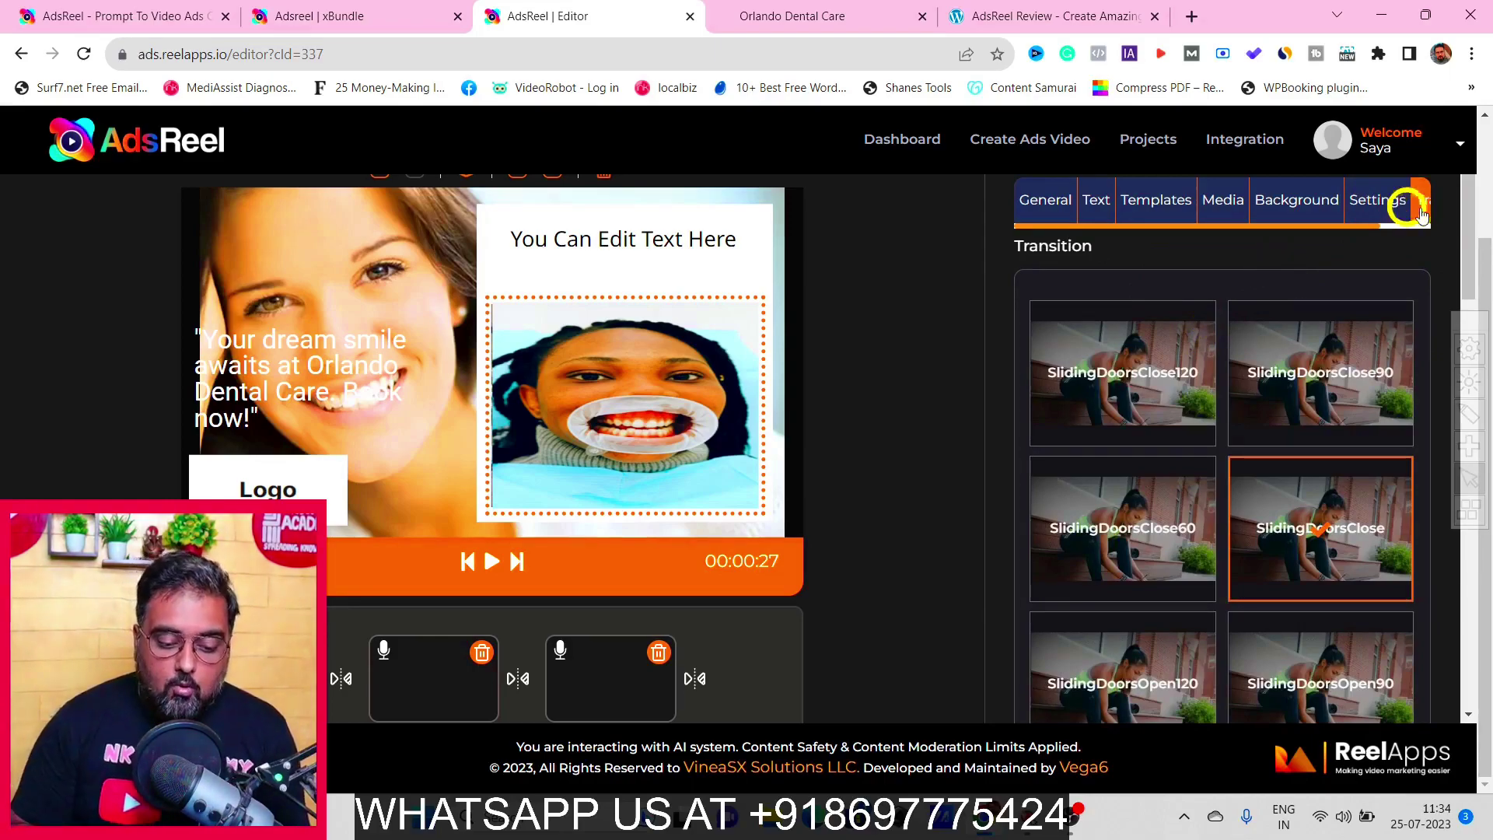
left_click(488, 563)
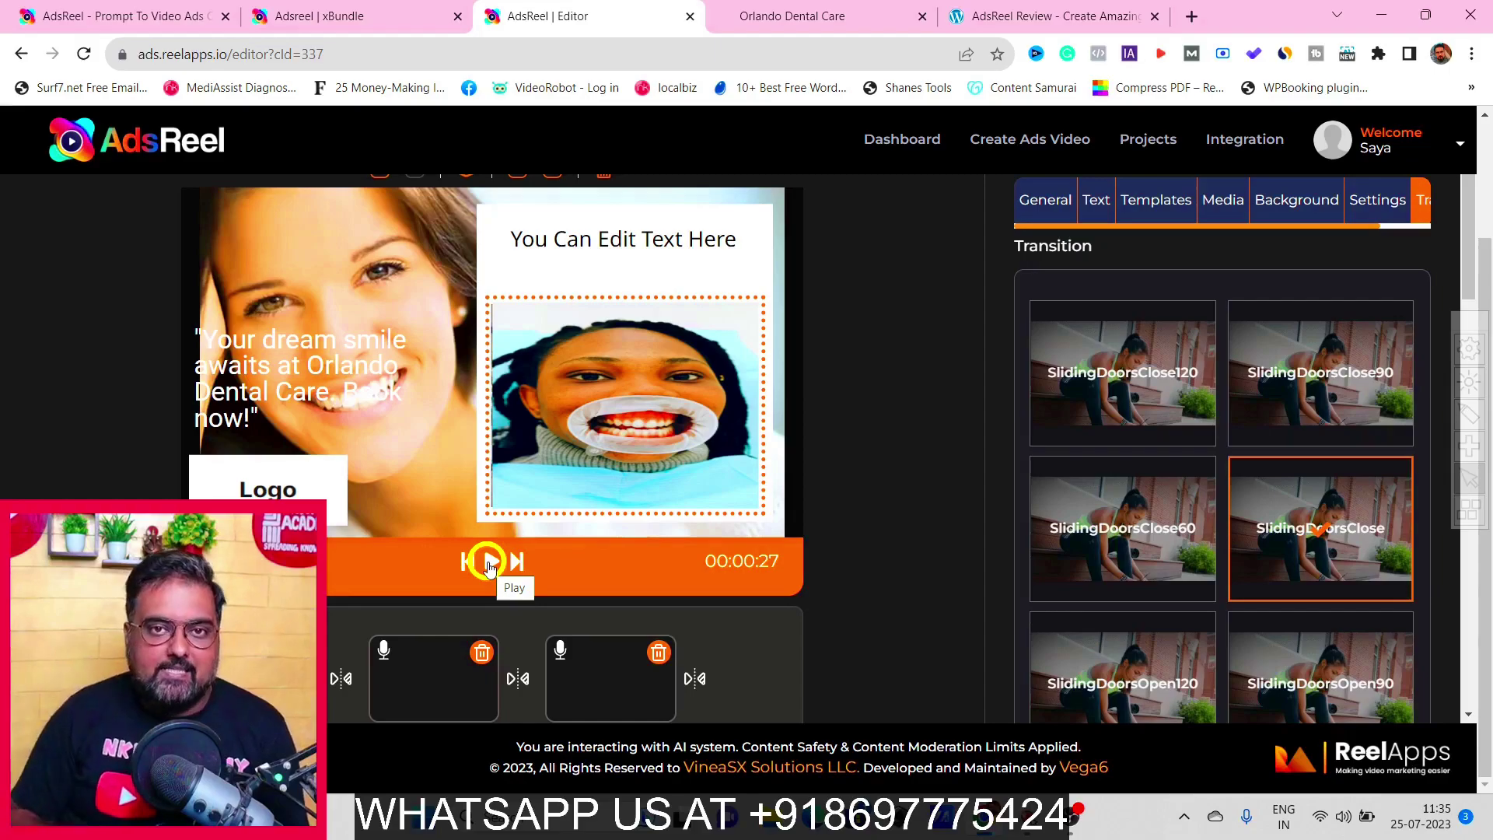
Step: Review the voiceover script, English (US) language and voice list without changes, then close the dialog
left_click(1048, 208)
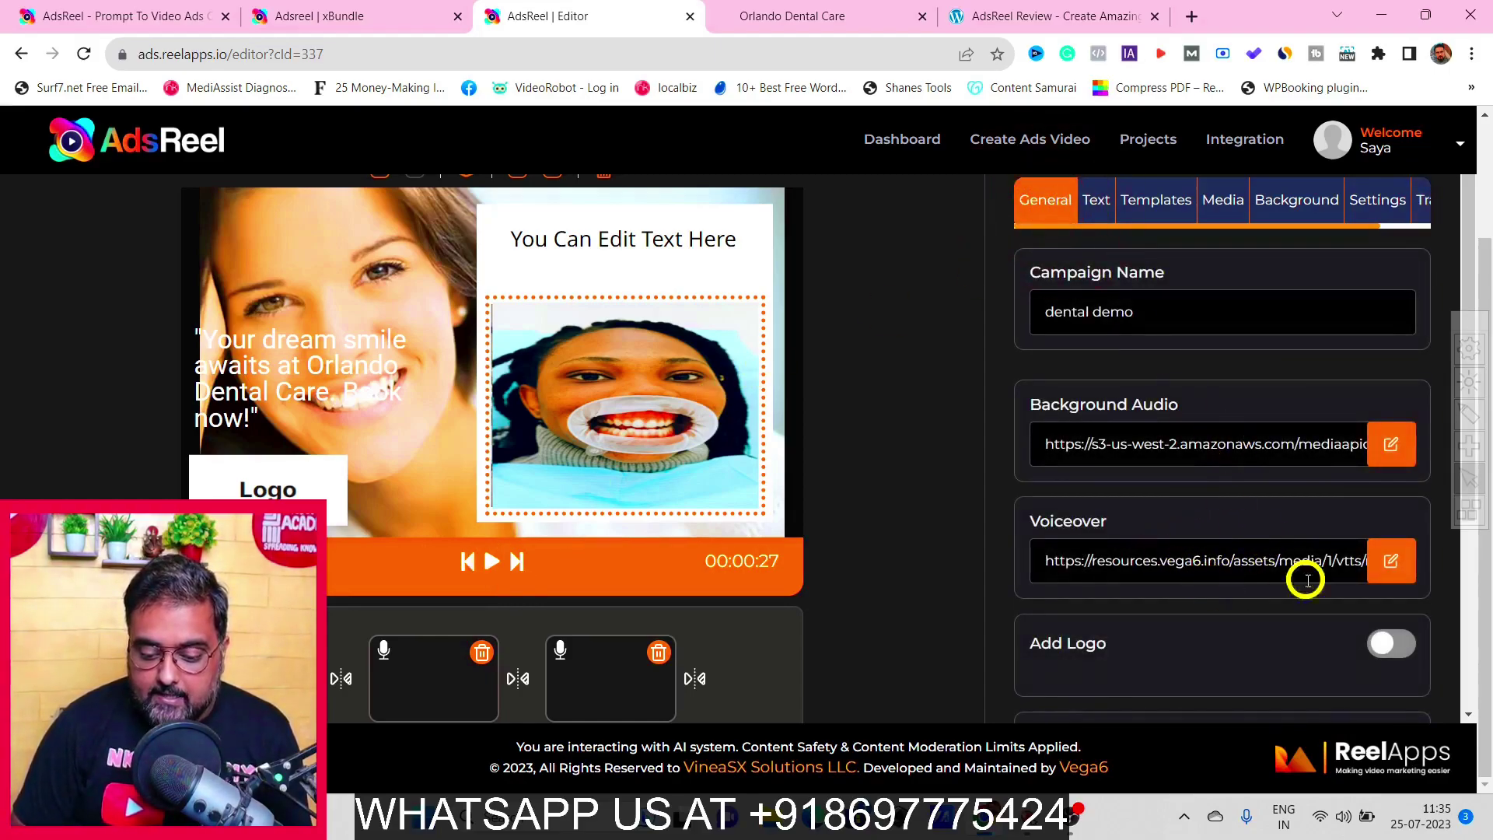
left_click(1391, 563)
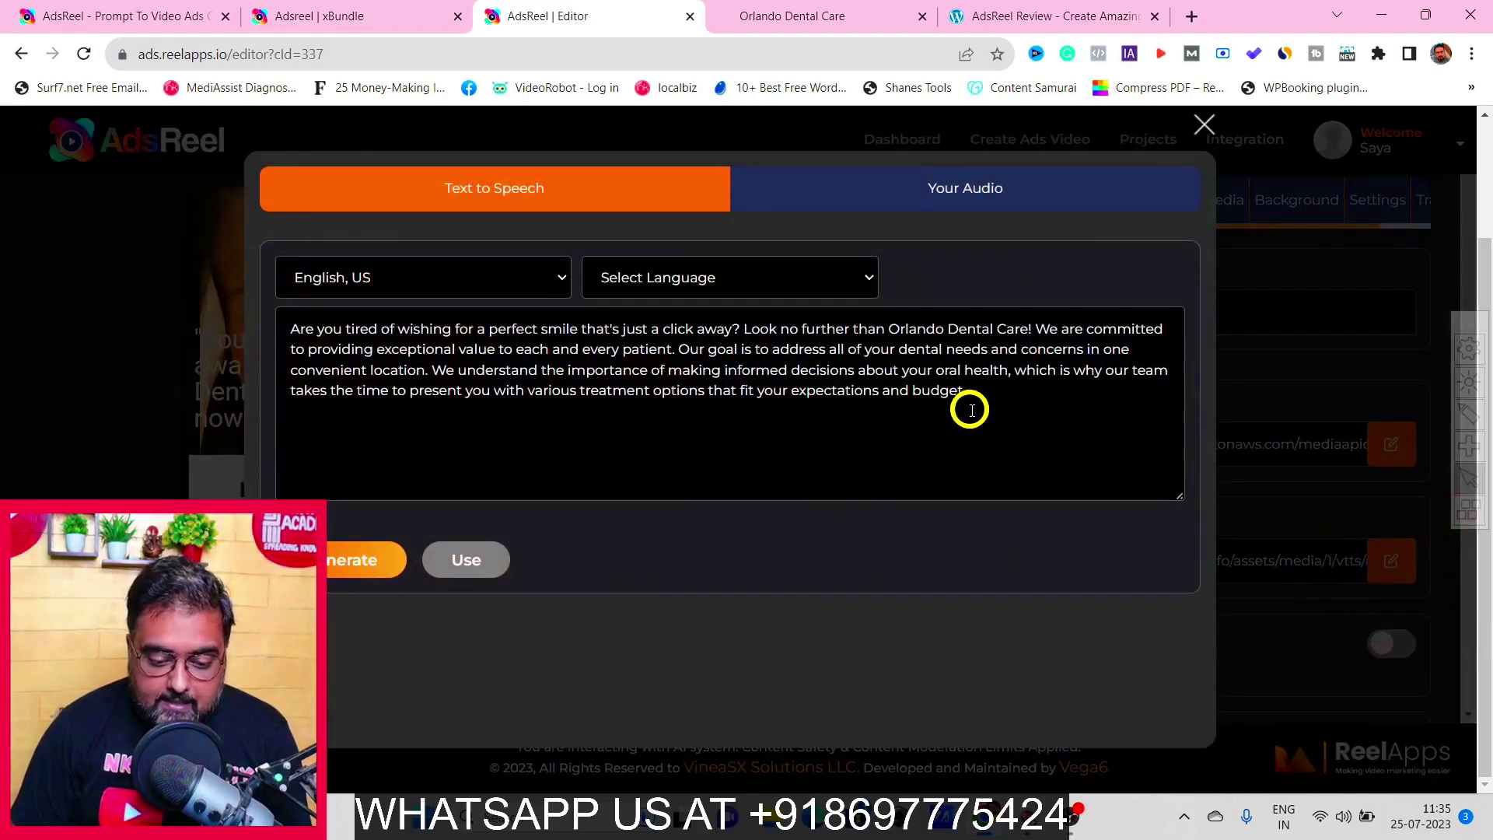
left_click_drag(992, 396, 232, 291)
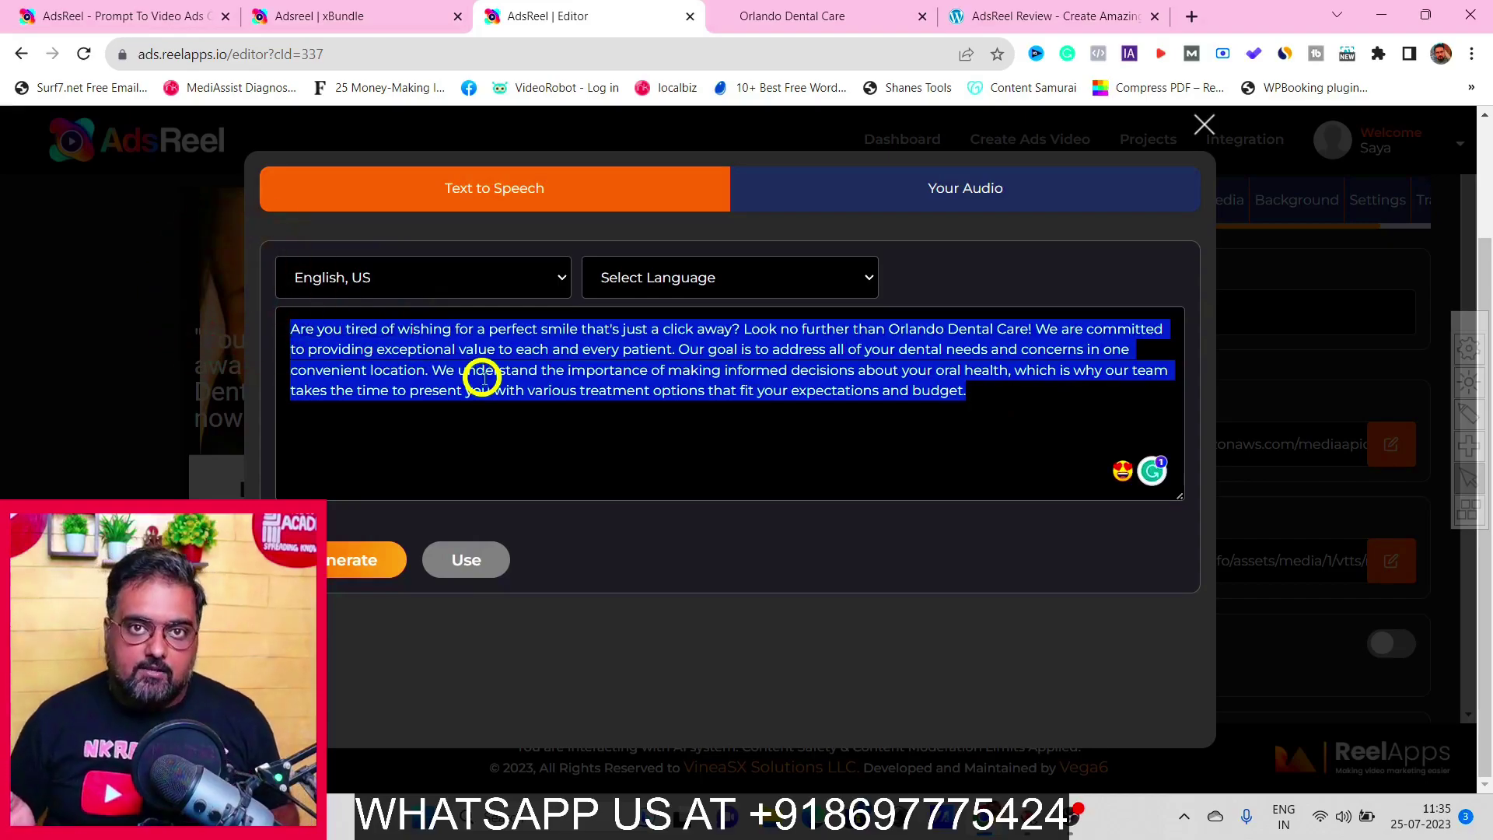
left_click(533, 271)
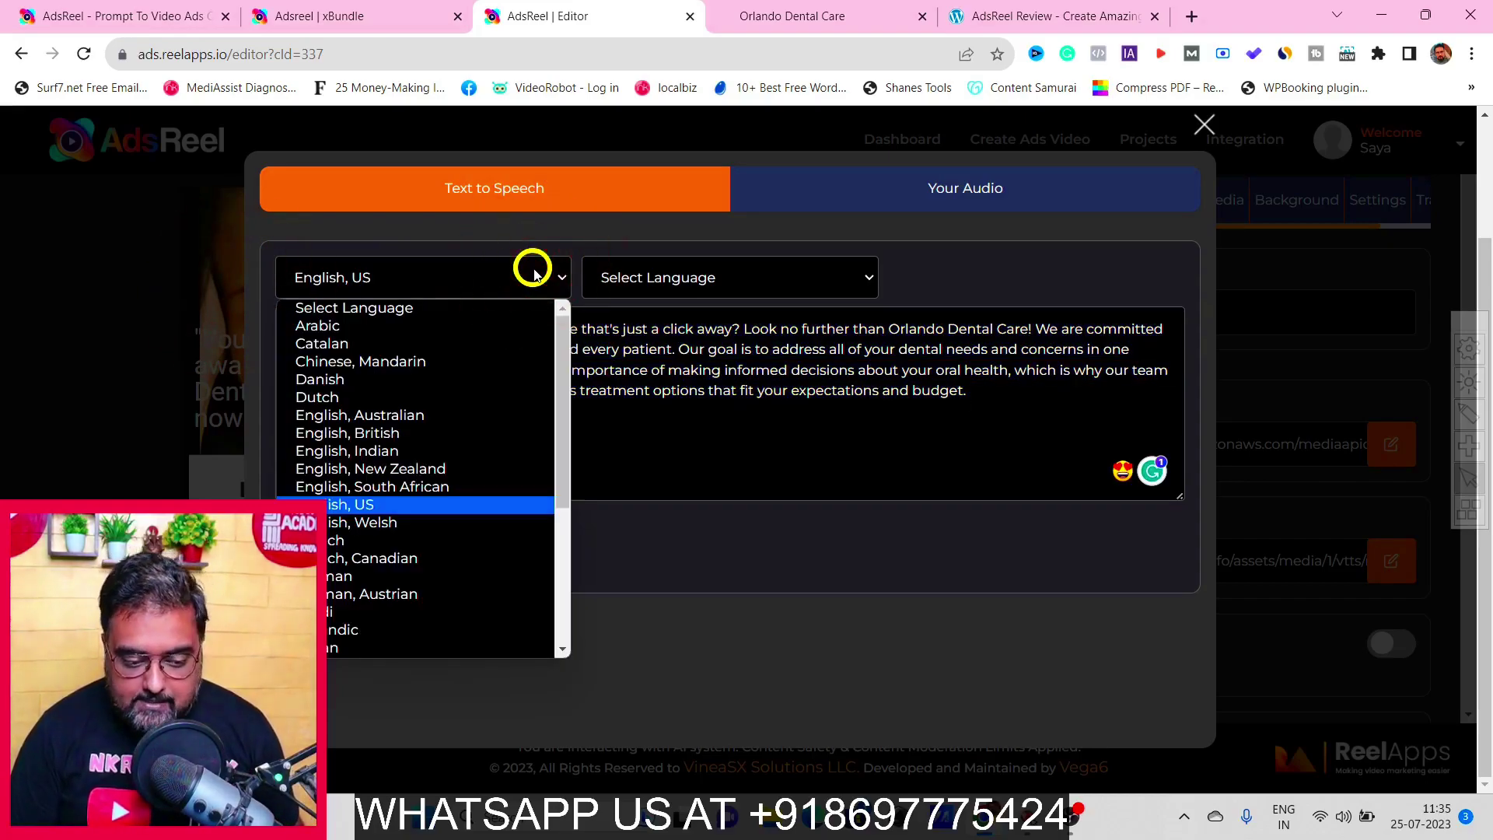
left_click(786, 280)
left_click(786, 281)
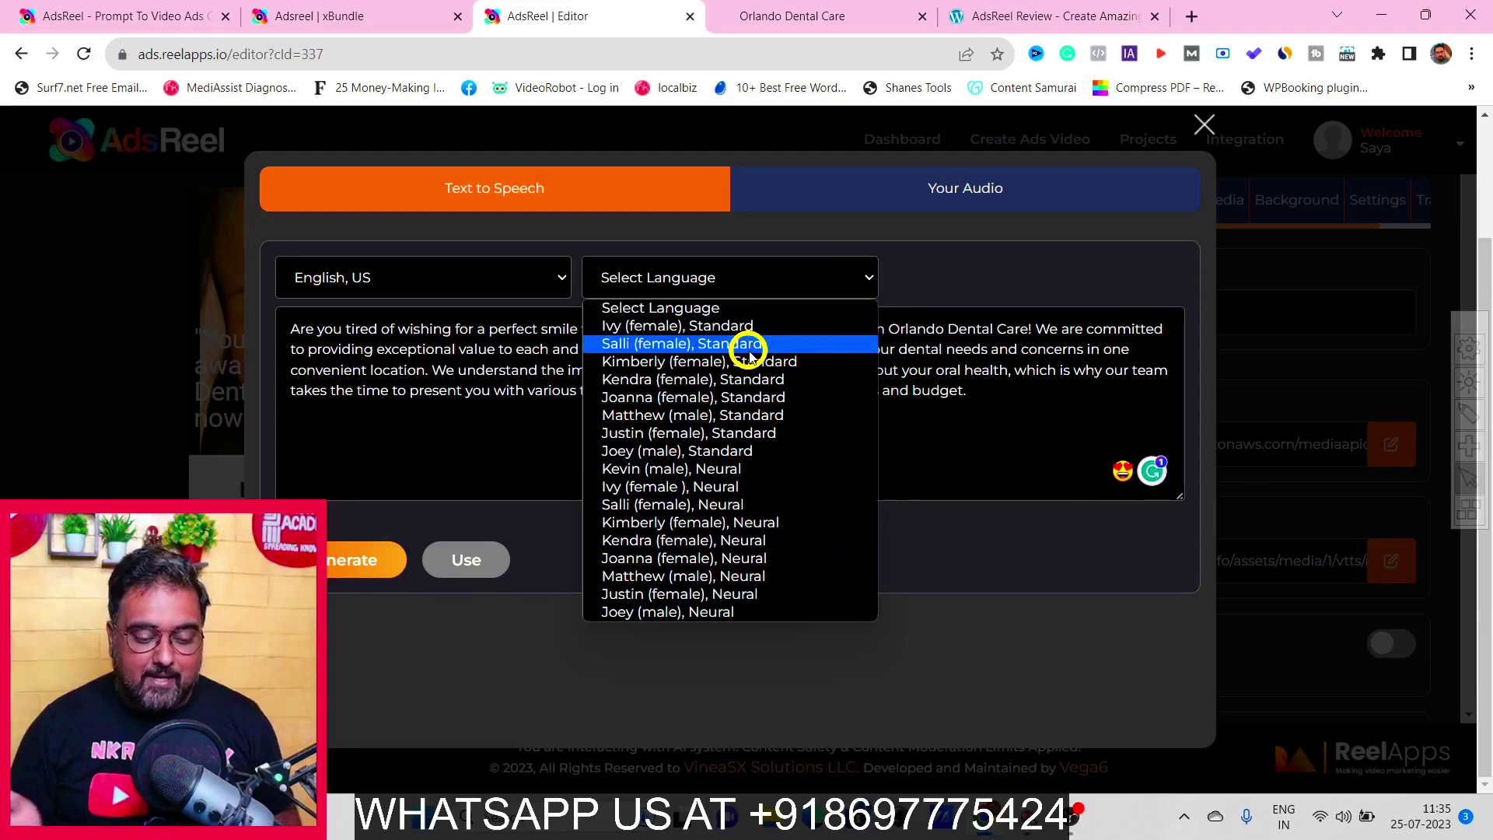
left_click(508, 444)
left_click(507, 389)
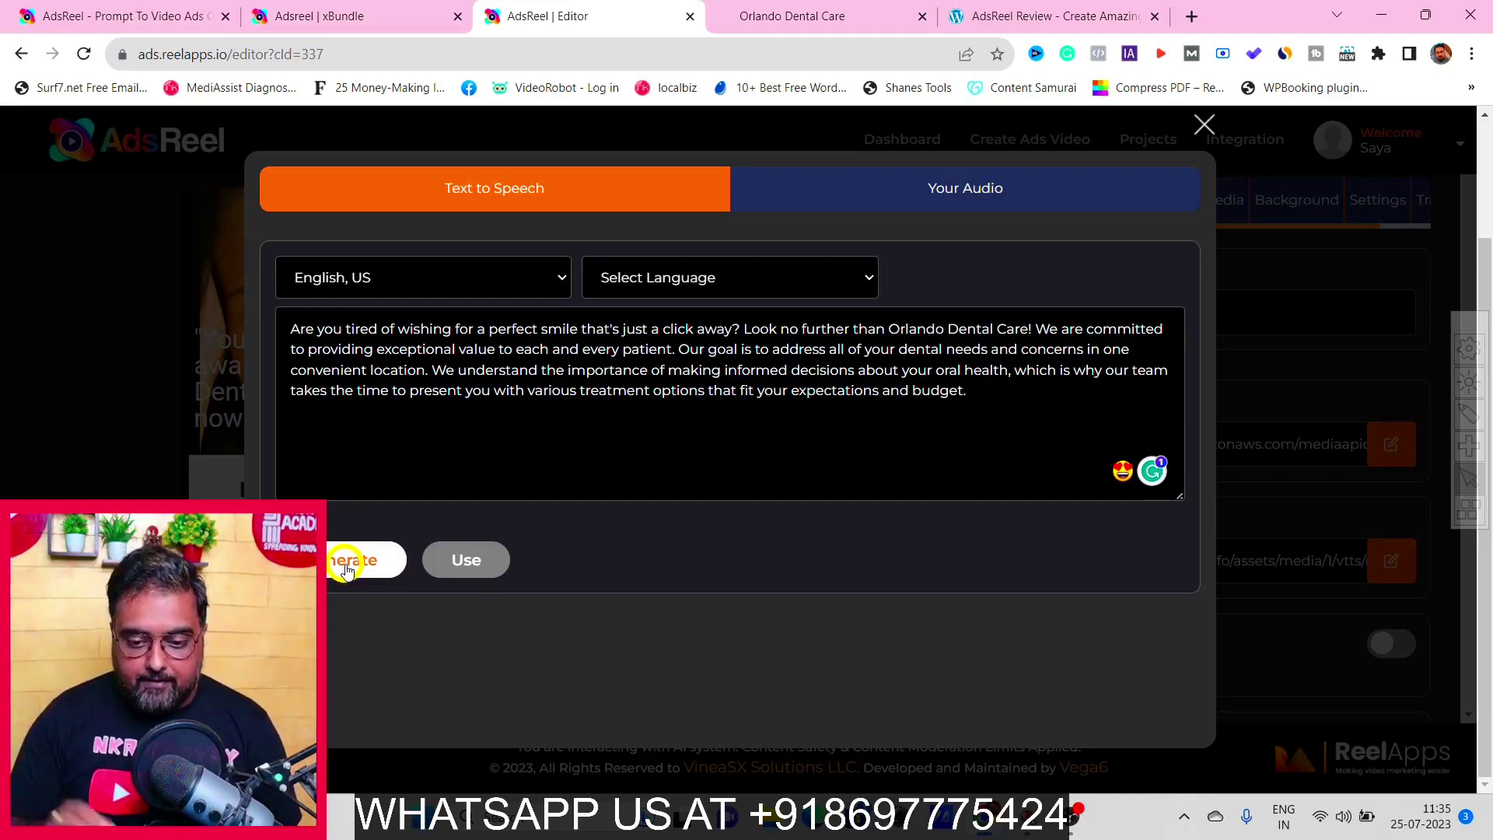
left_click(1204, 126)
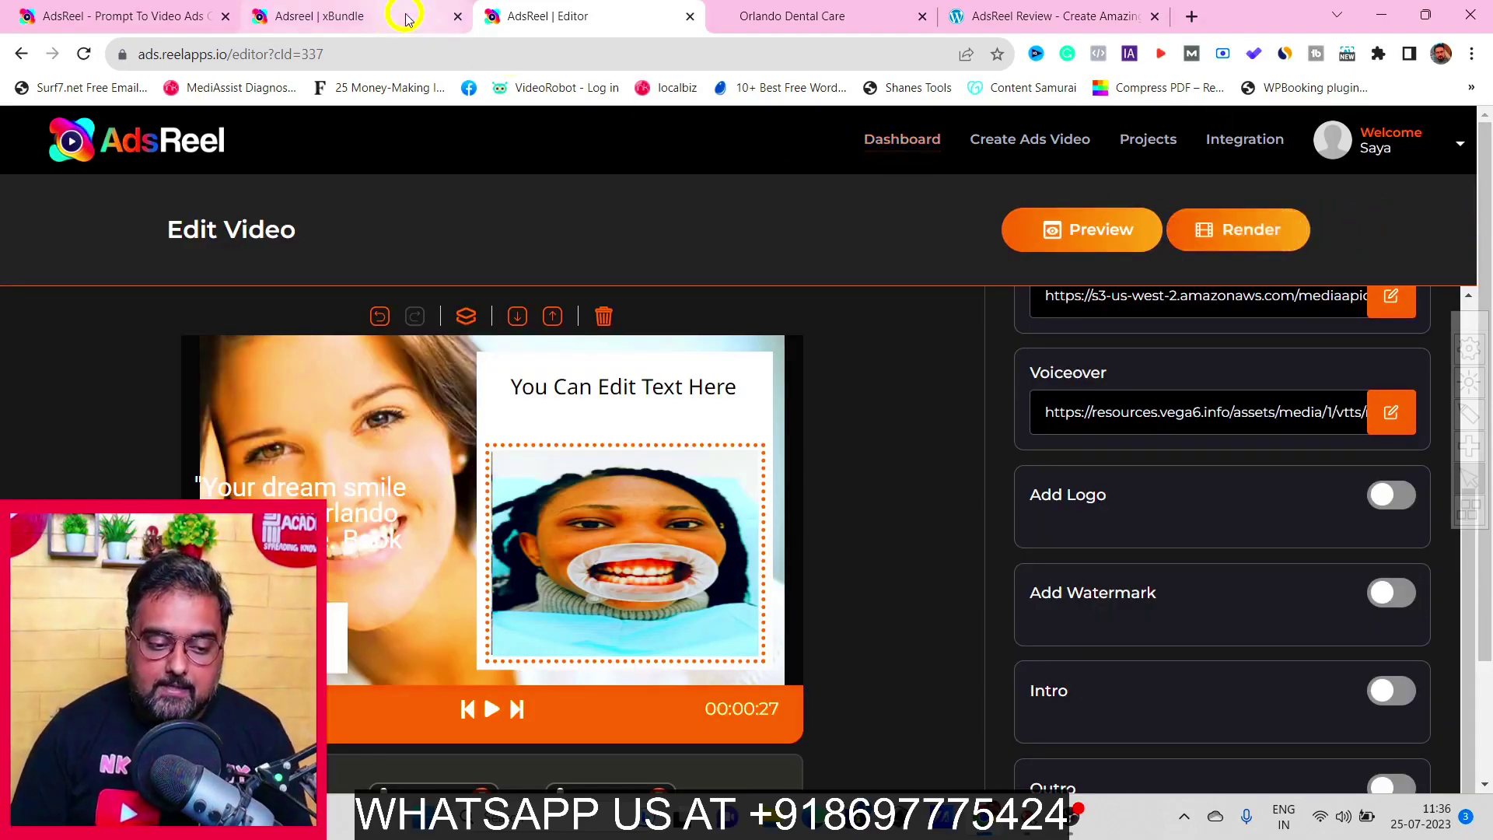
Step: Open the Projects list and play the rendered Nkracademy Digital Solutions video
left_click(148, 140)
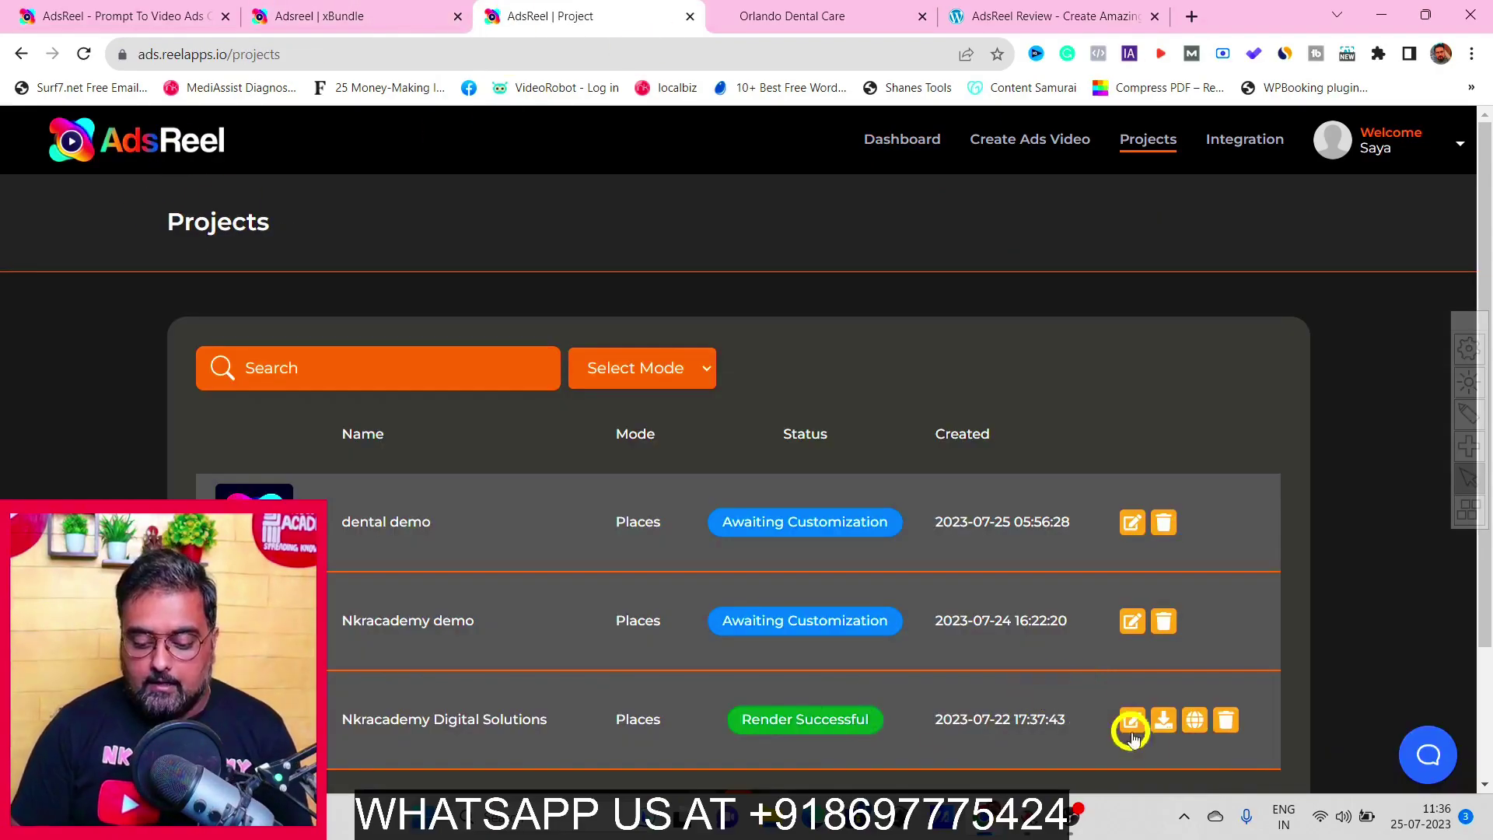
left_click(1161, 719)
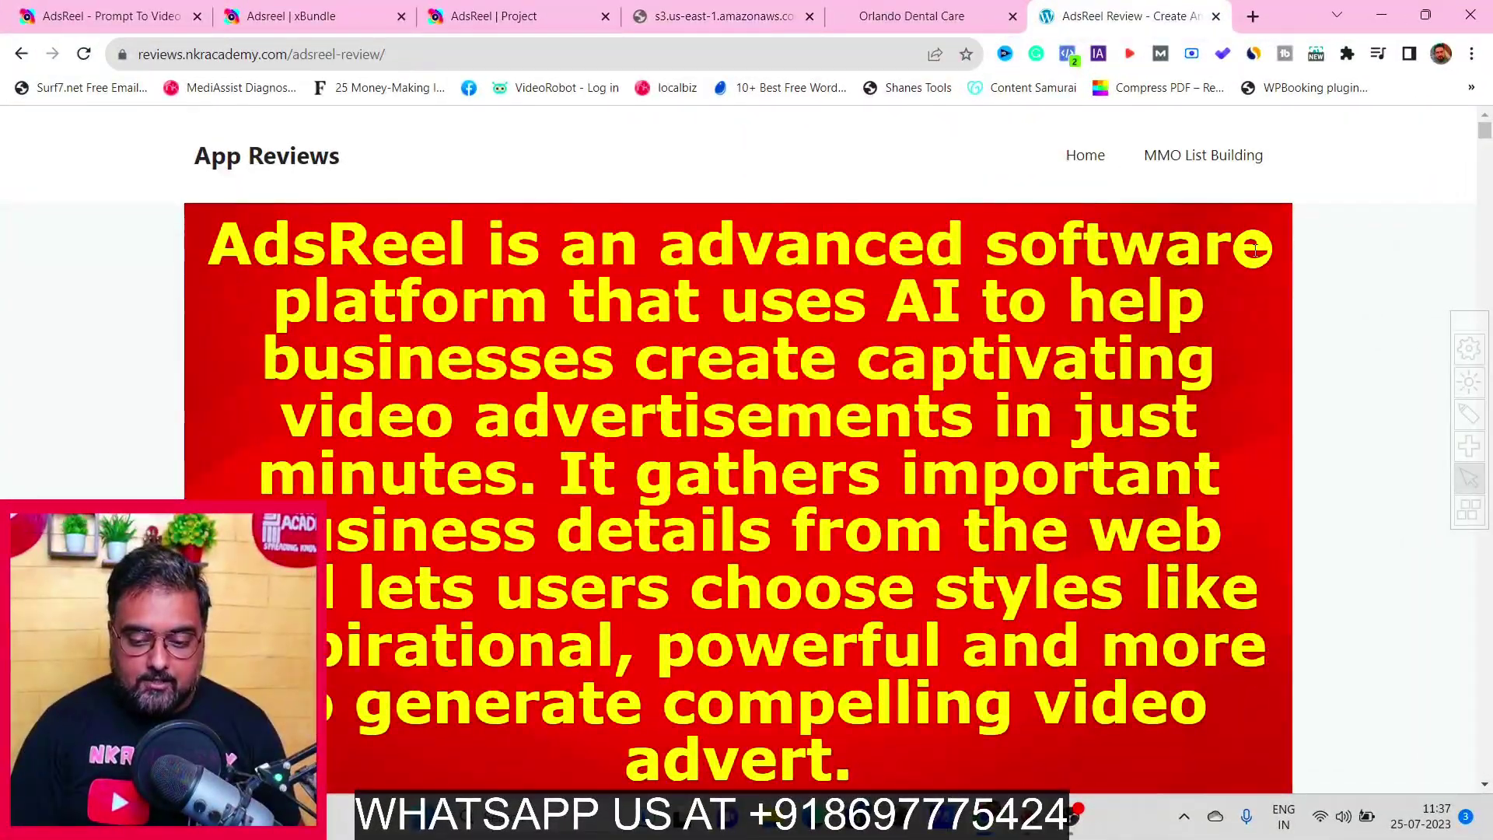
Step: Scroll past the VSL Creator and Ads Maker Pro bonuses to Special Bonus No#3, Google Ads Pro
left_click_drag(1485, 132, 1481, 200)
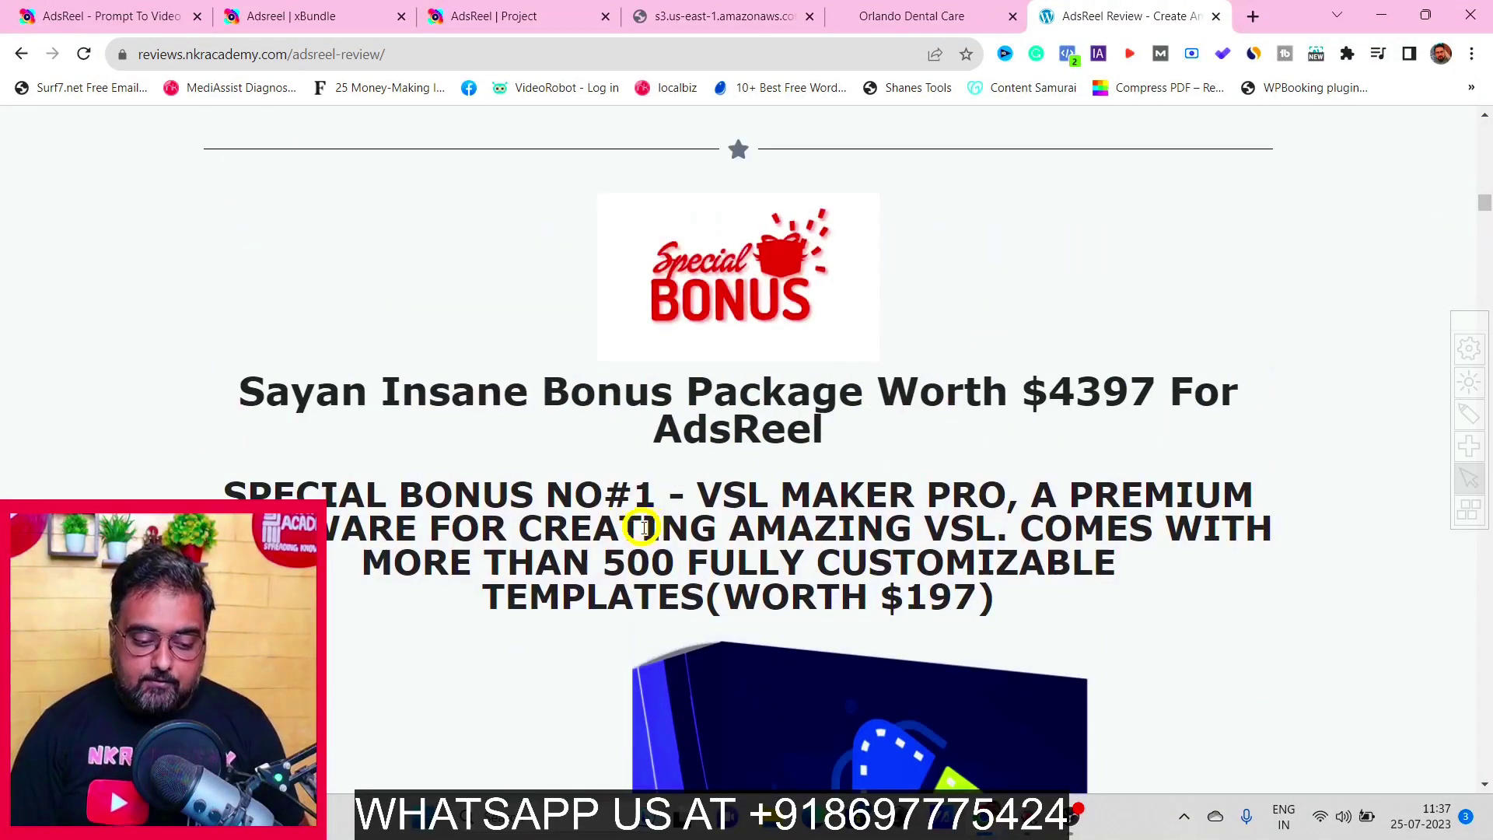
left_click_drag(226, 395, 923, 430)
left_click(926, 431)
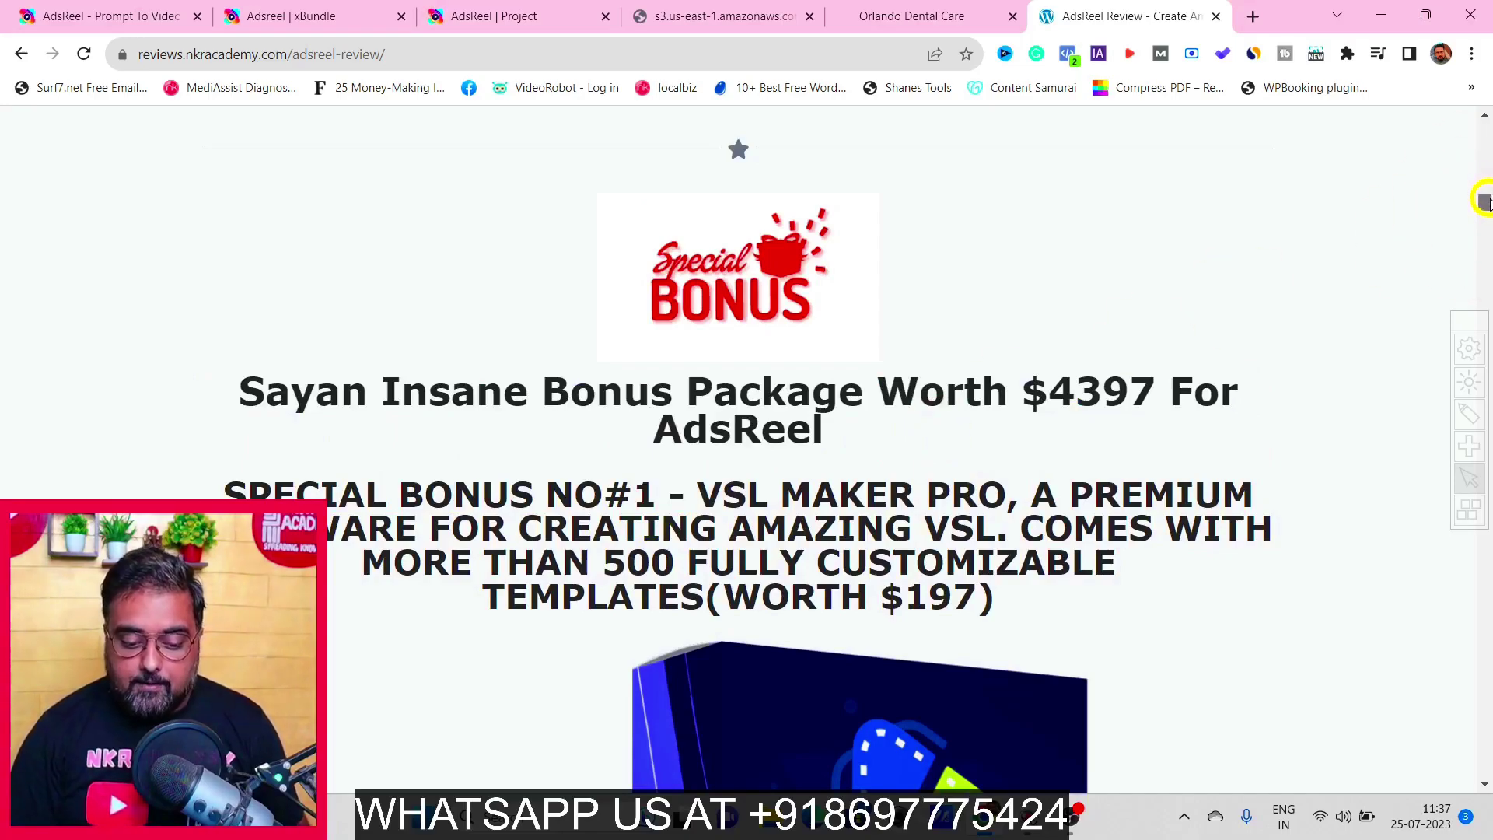
left_click_drag(1485, 199, 1485, 206)
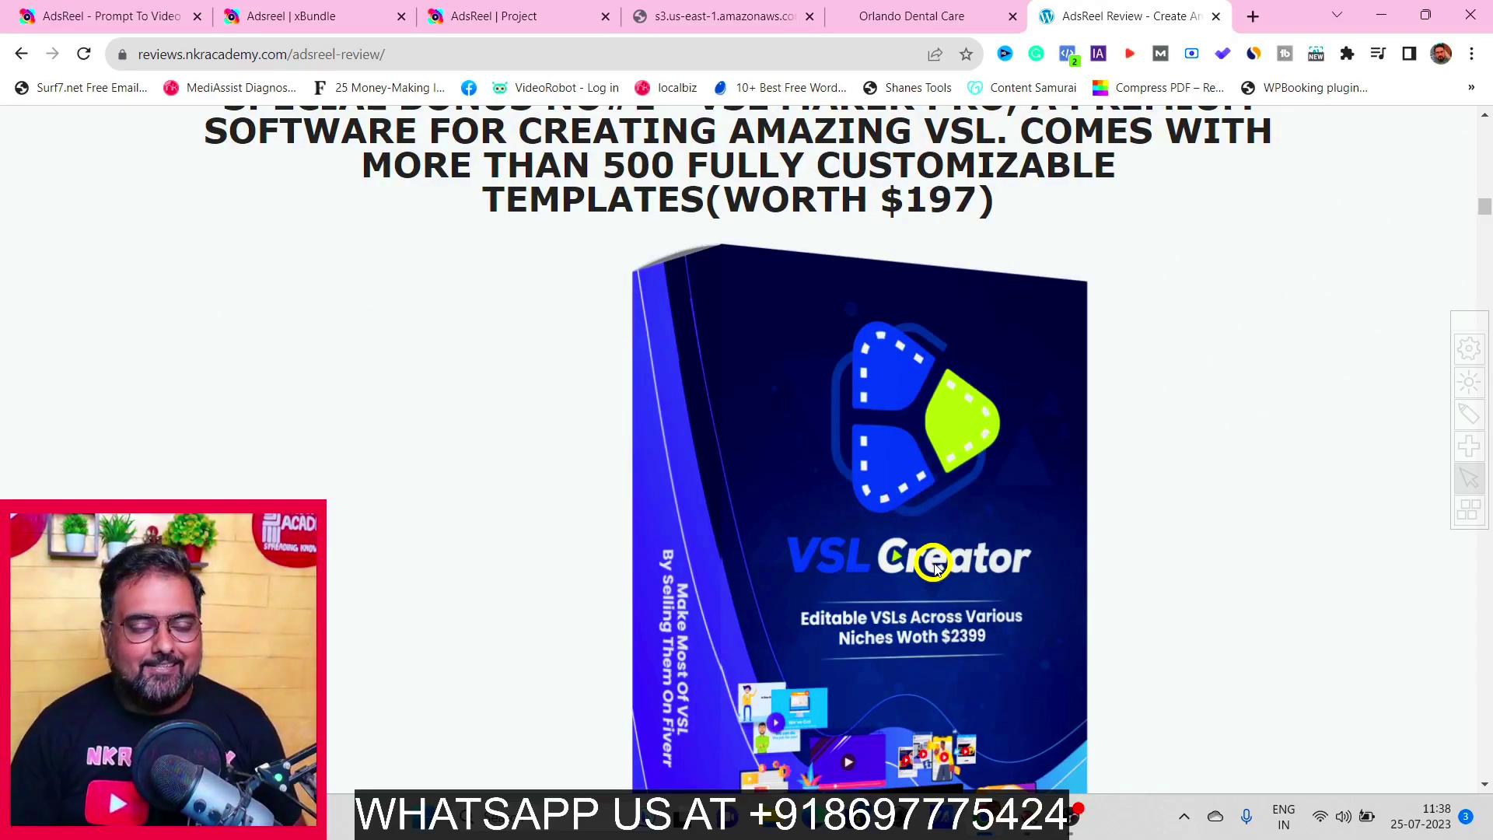
left_click_drag(1485, 207, 1485, 227)
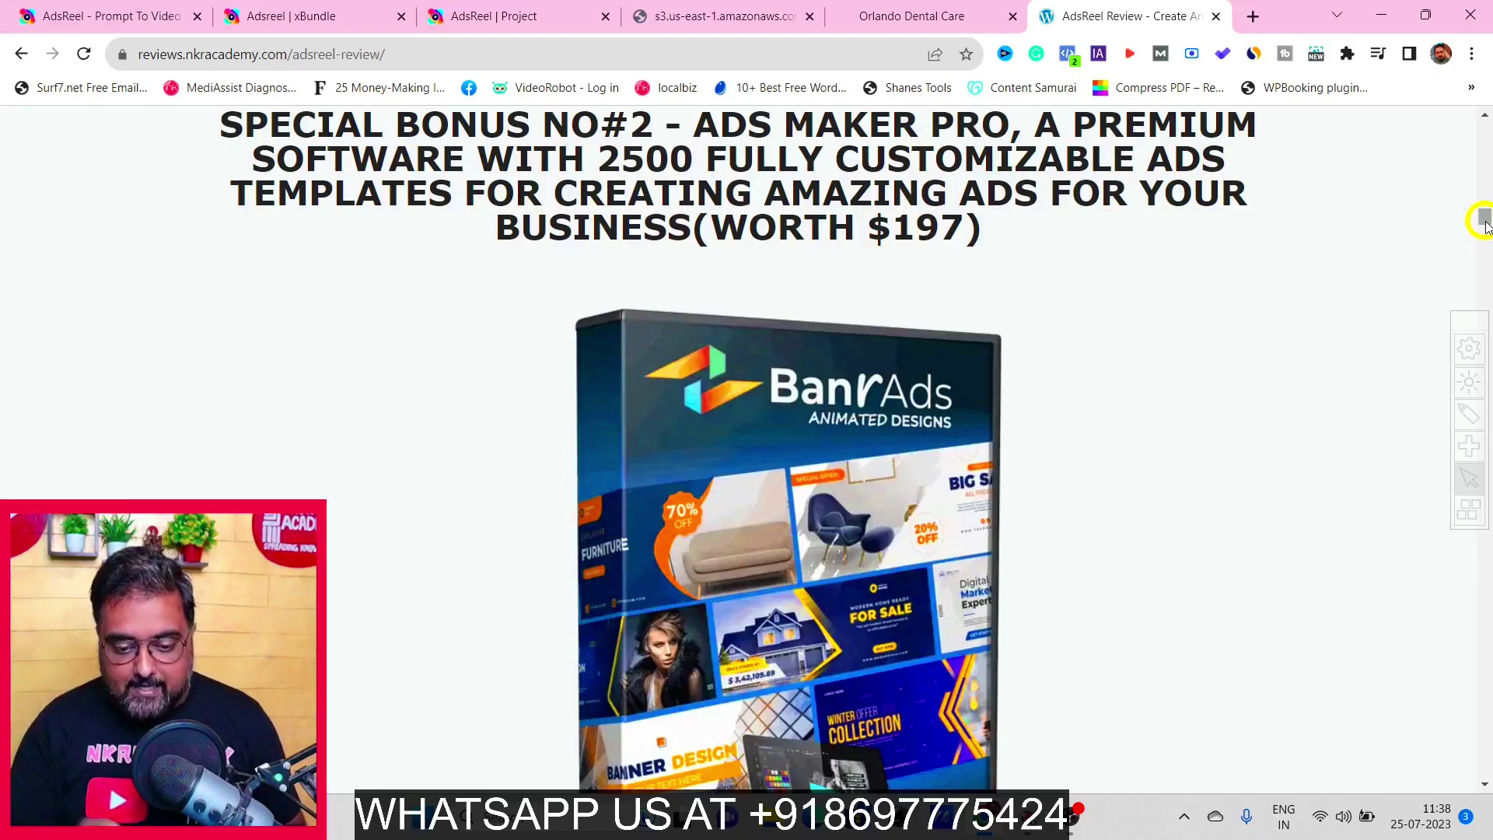
left_click_drag(1484, 224, 1481, 226)
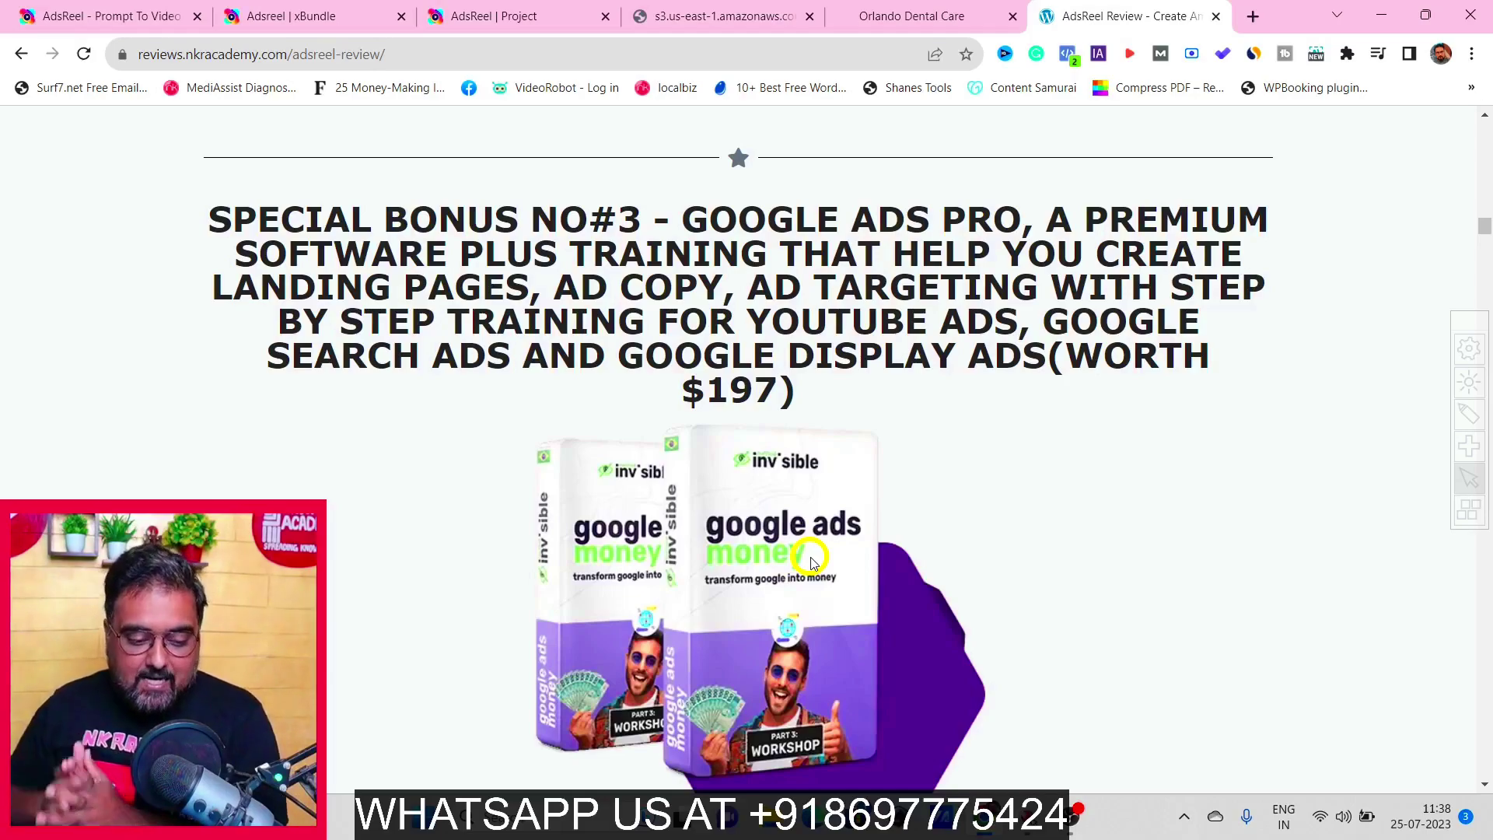
Step: Scroll down to the AdsReel Upgrade bonus heading, briefly selecting and deselecting it
left_click_drag(1484, 226, 1485, 246)
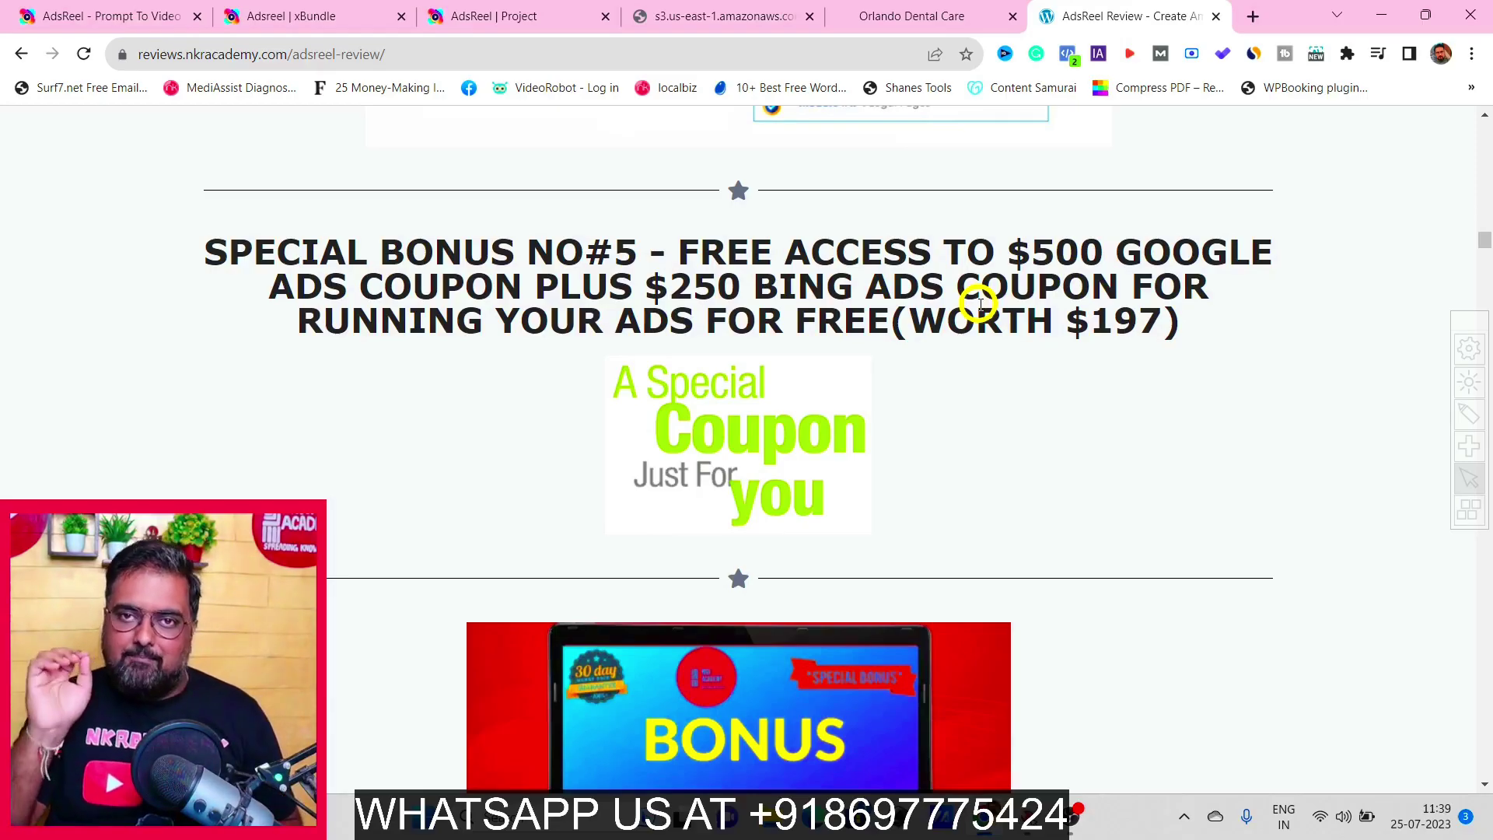
left_click_drag(1482, 240, 1485, 524)
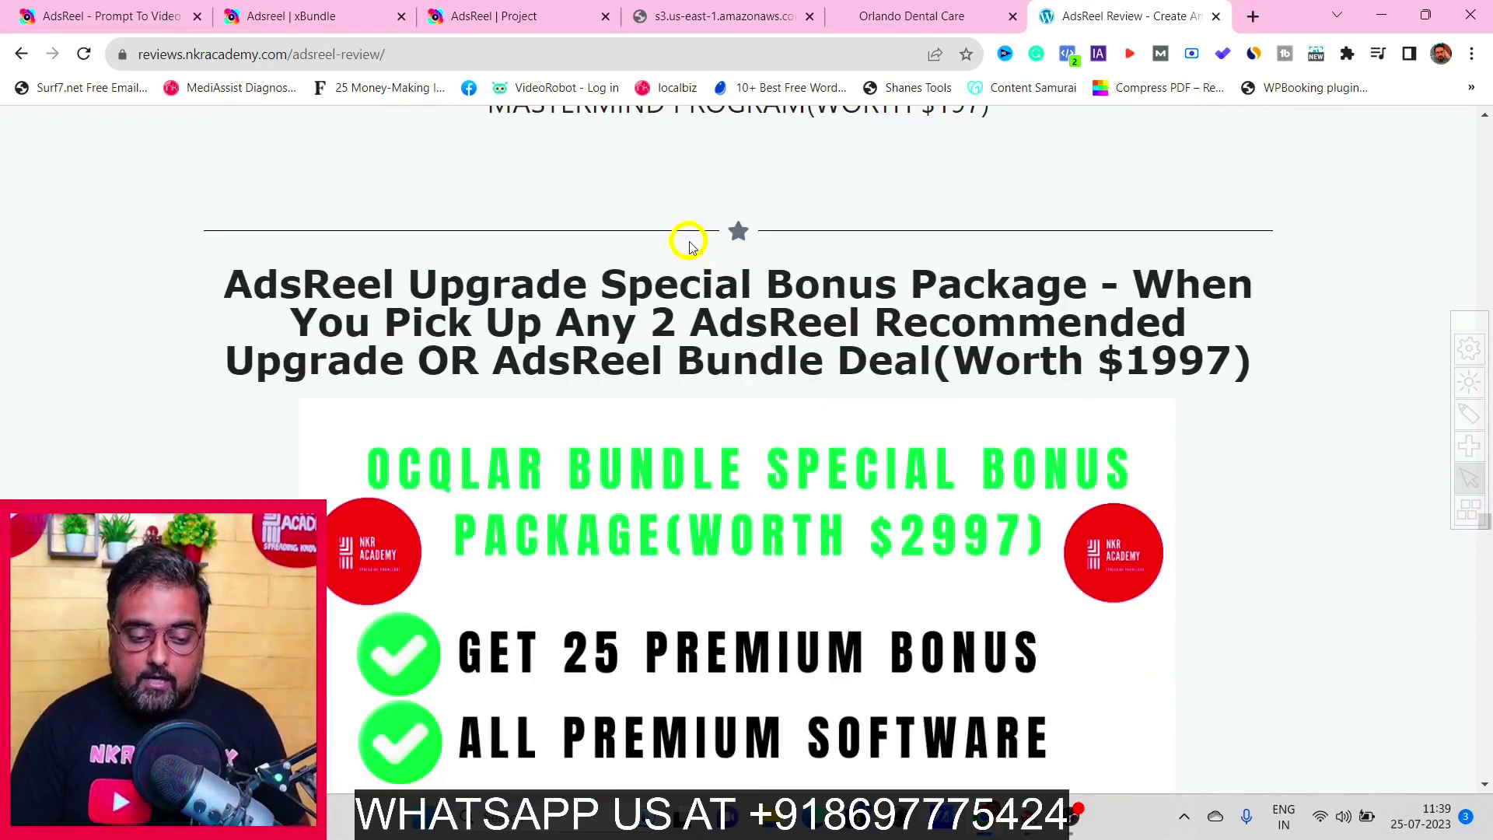
left_click_drag(226, 282, 830, 326)
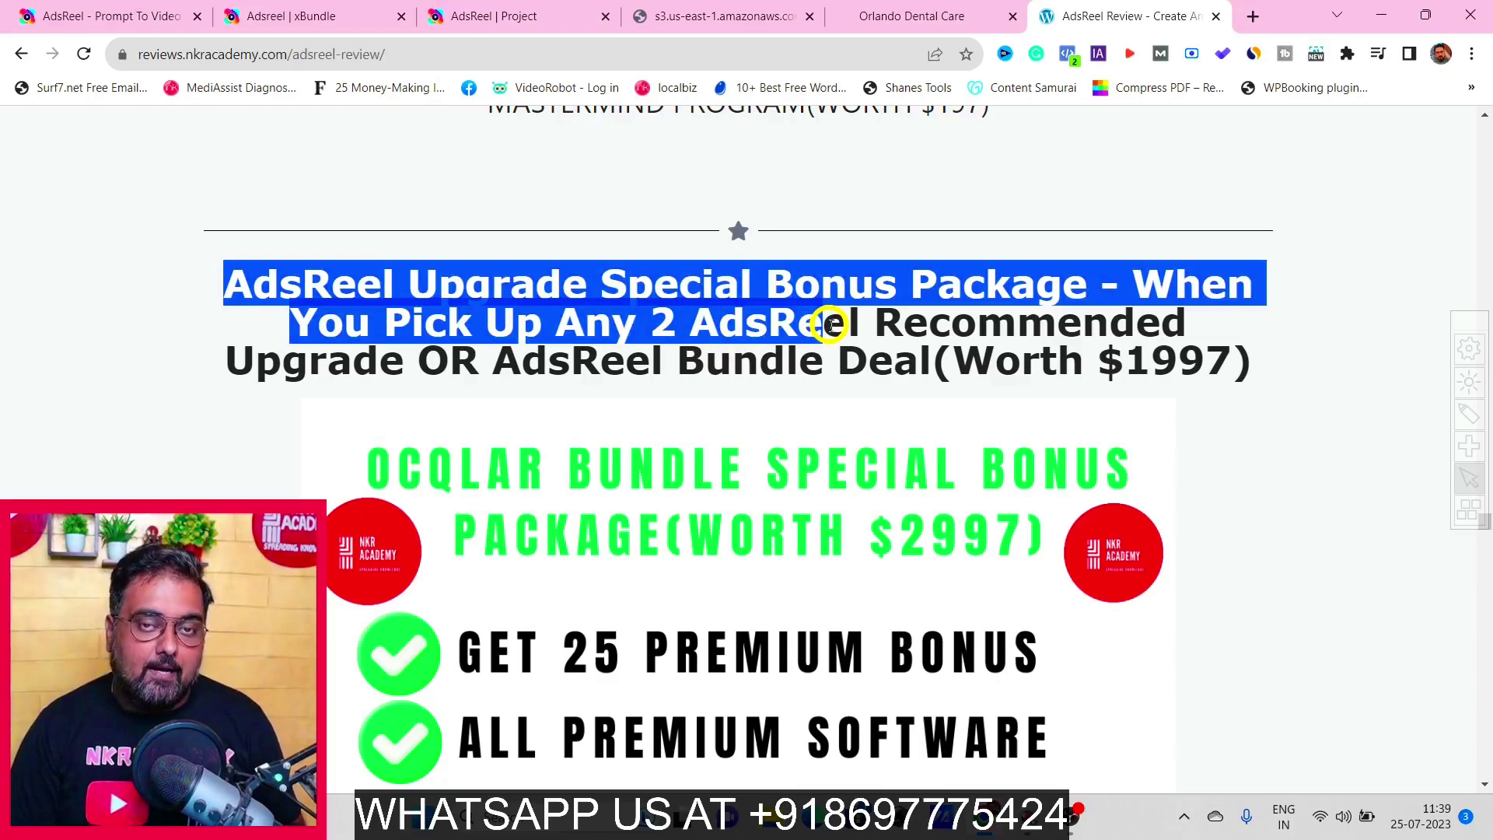
left_click_drag(831, 326, 1285, 376)
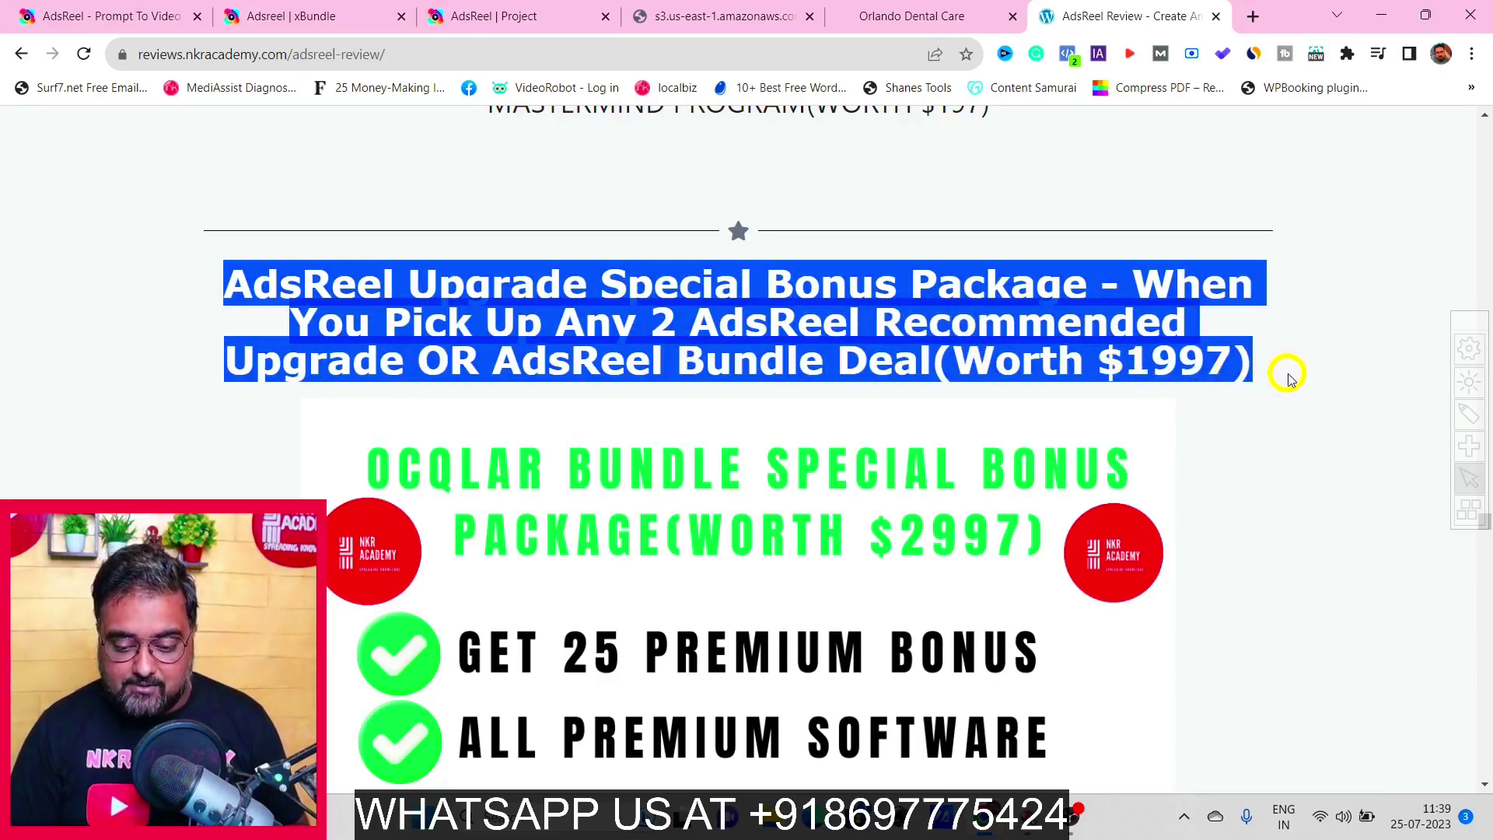
left_click(1286, 375)
Step: Keep scrolling past the bonus checklist down to Bonus #13, Toon Maker Pro
left_click(1484, 786)
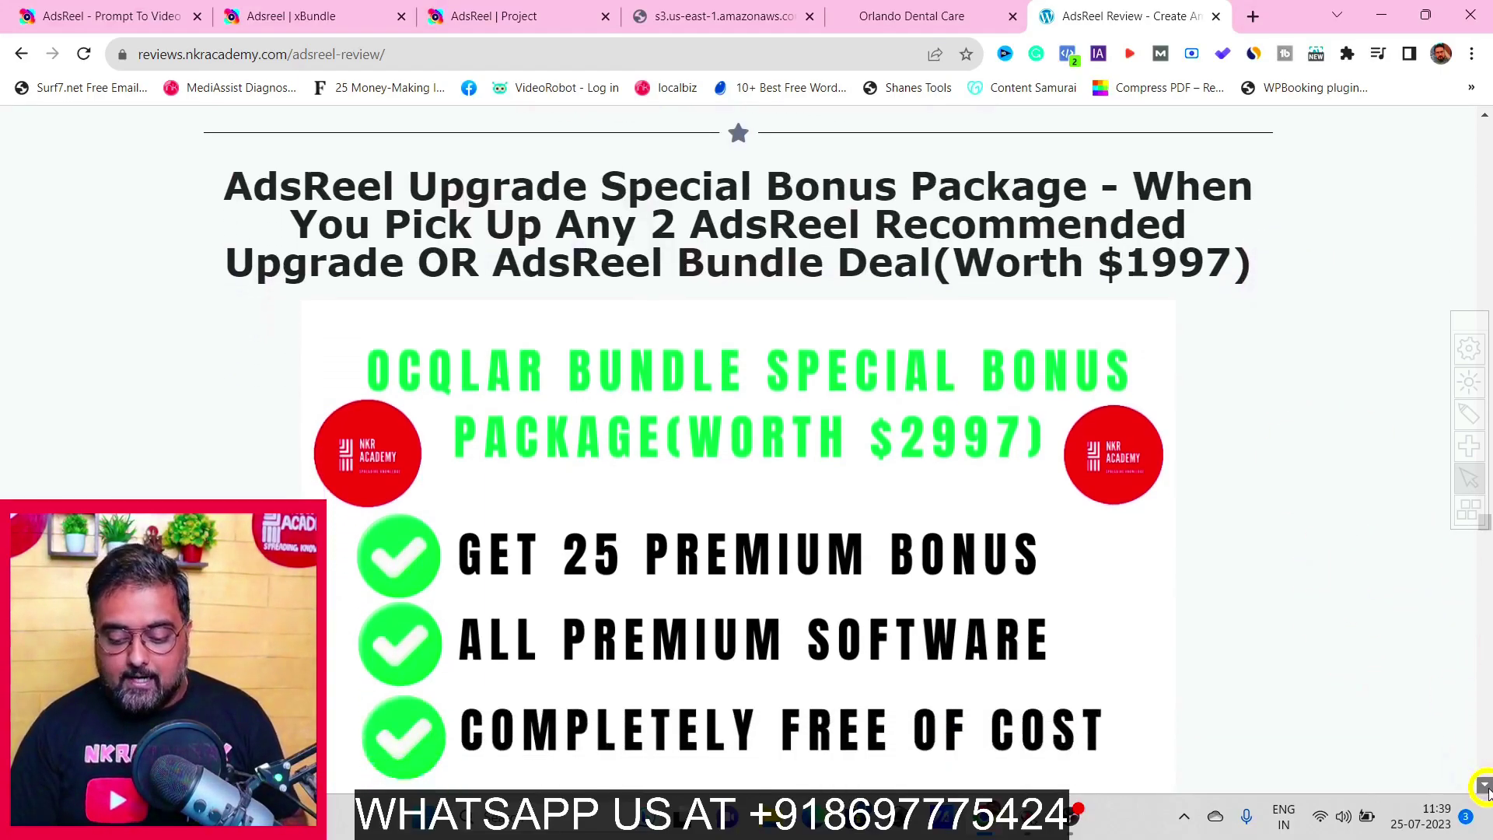
scroll(1484, 787, "down", 8)
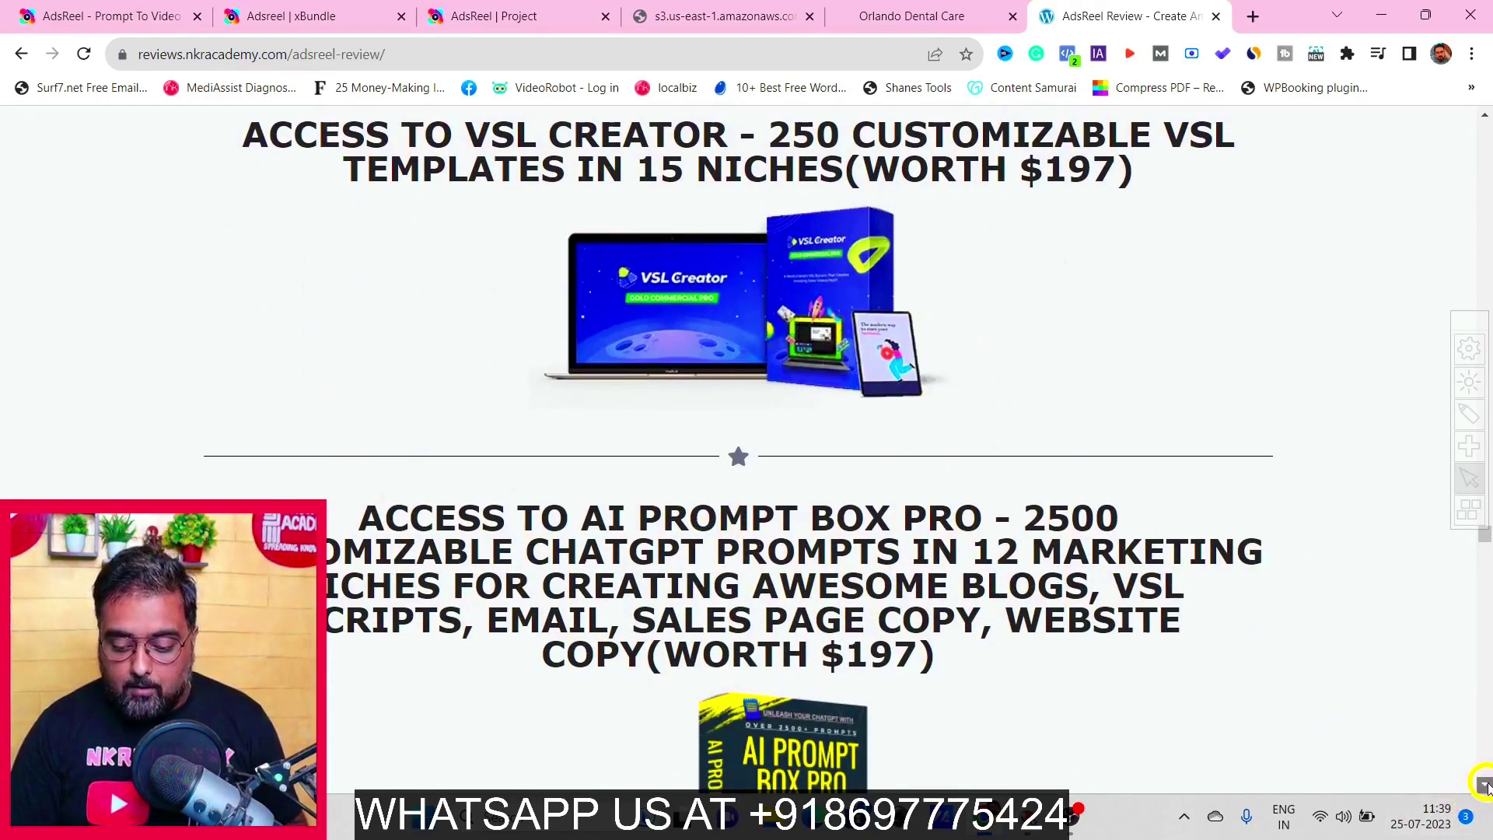
scroll(1484, 785, "down", 4)
left_click(1484, 786)
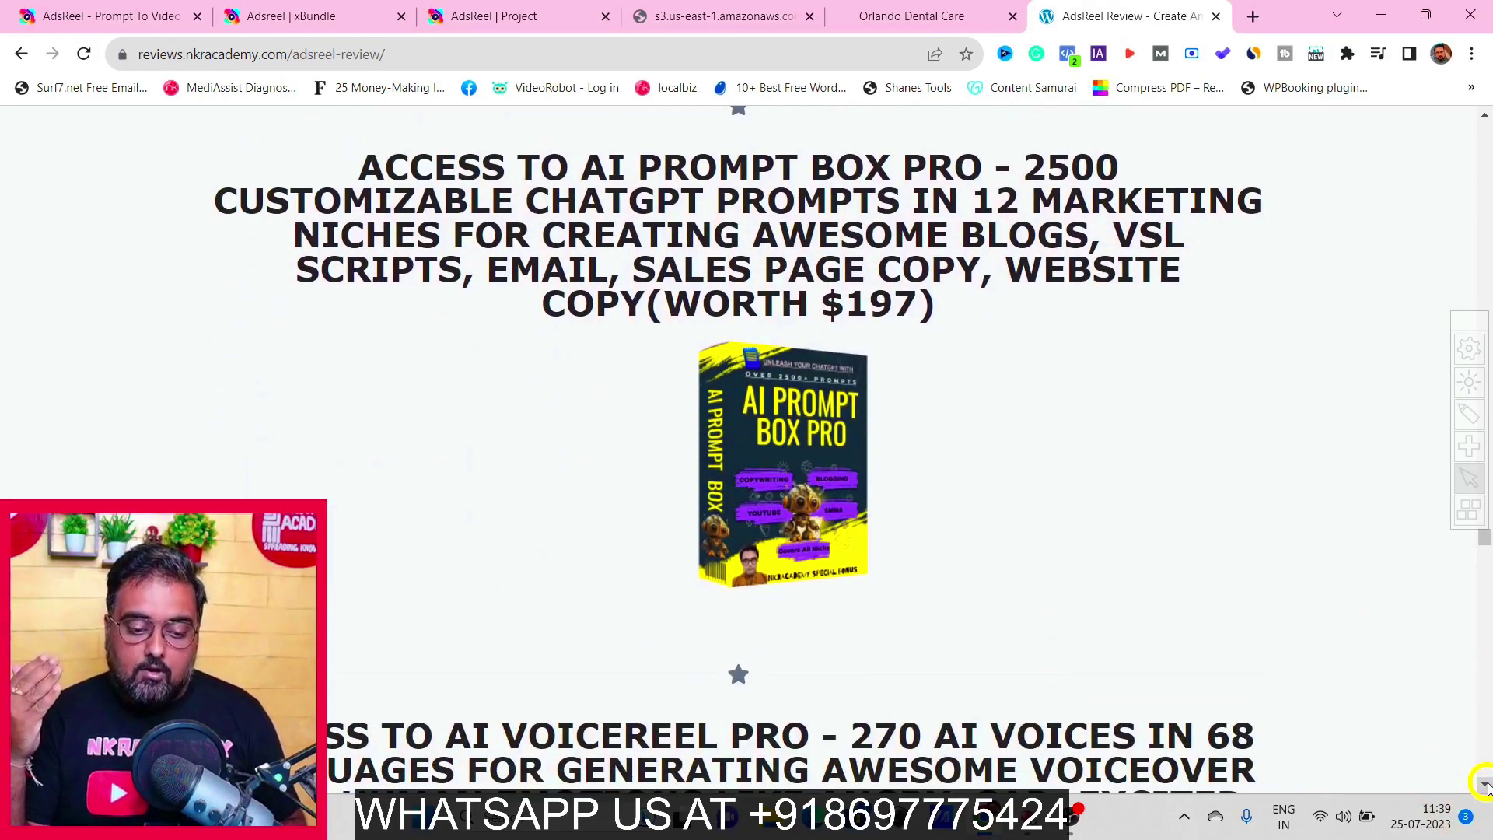
scroll(1484, 786, "down", 6)
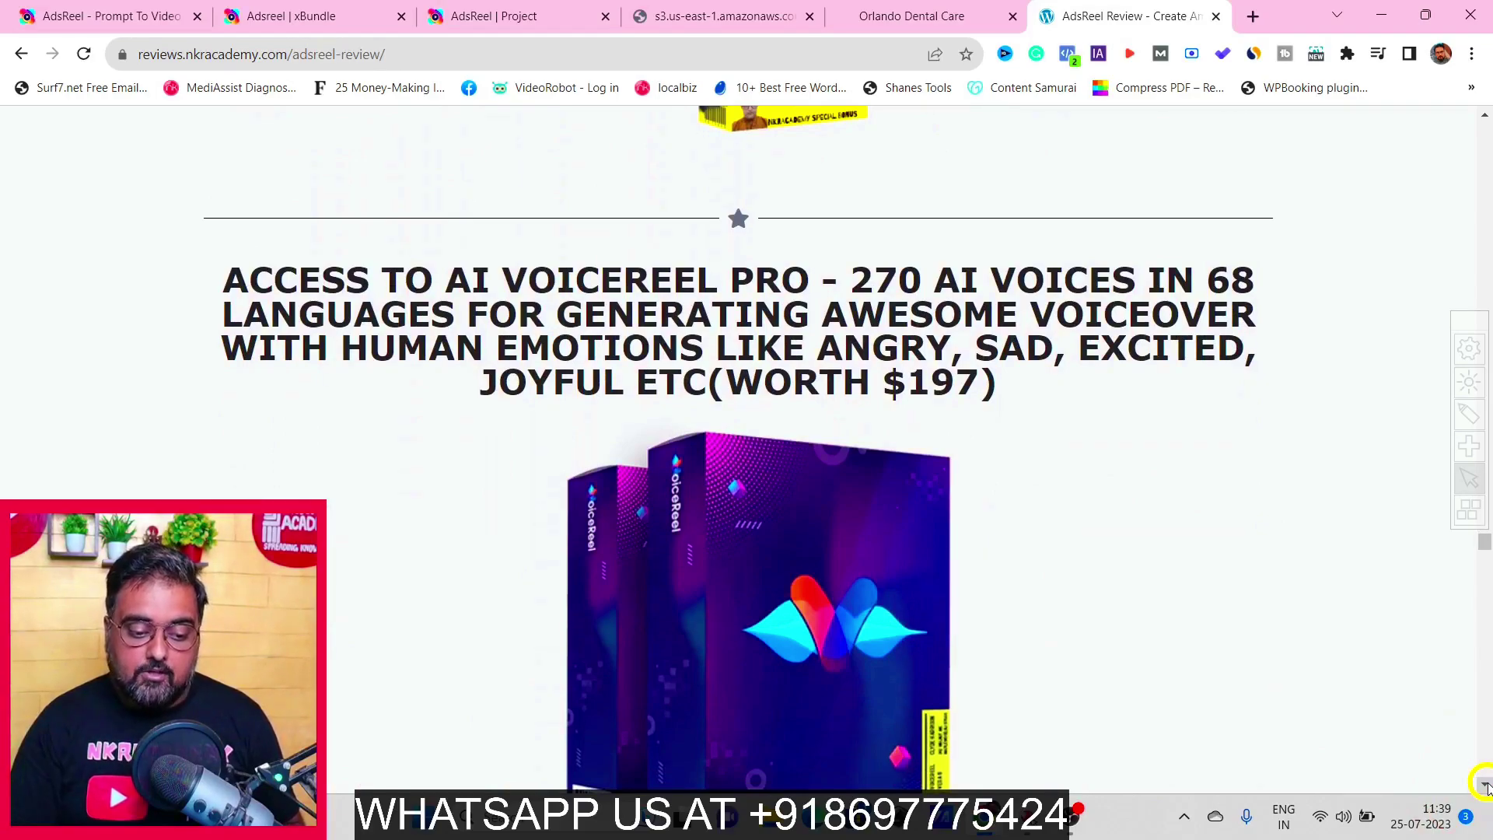
scroll(1484, 785, "down", 1)
scroll(1484, 785, "down", 2)
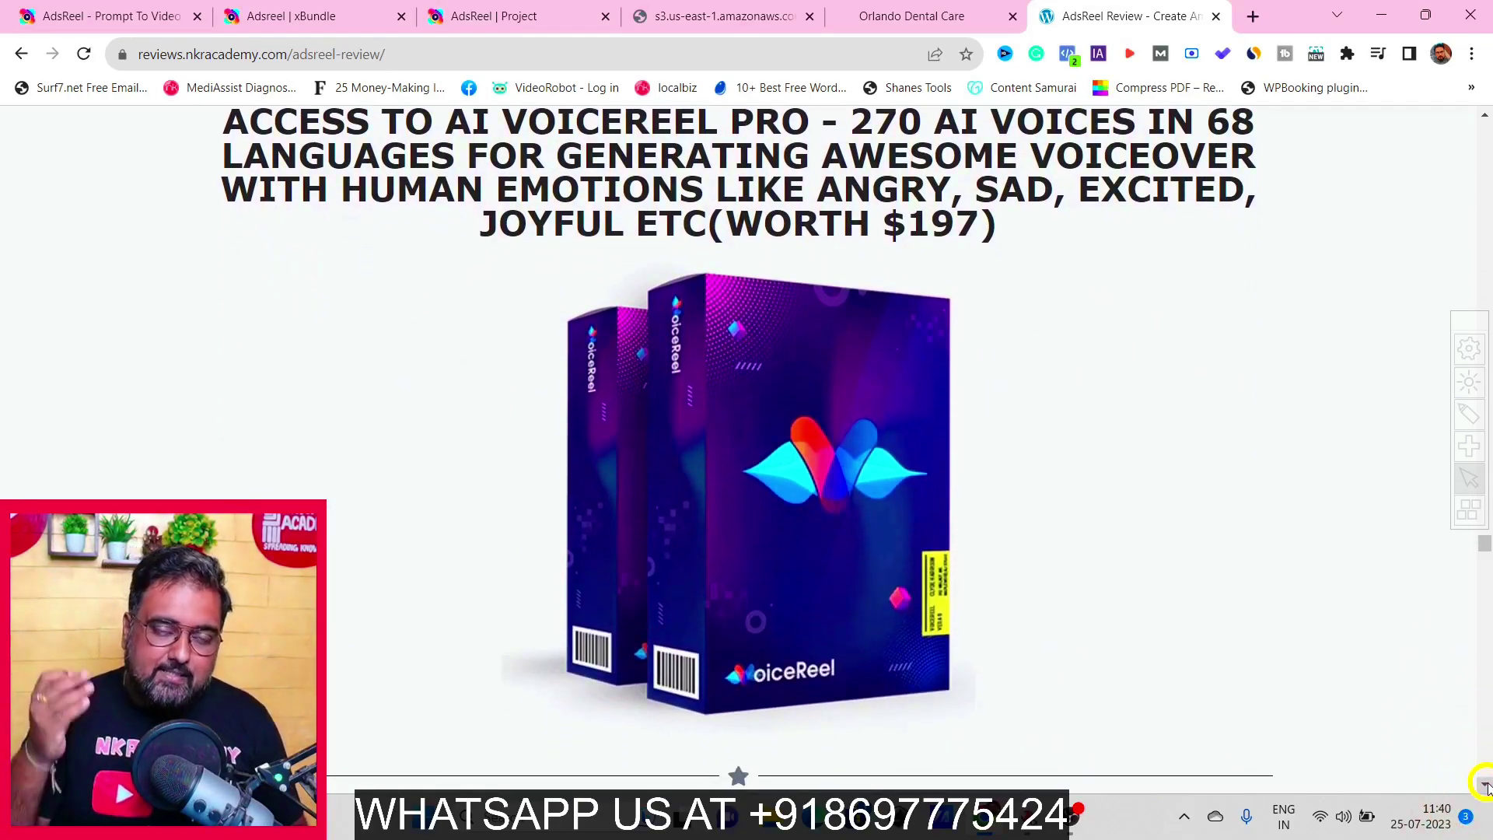
scroll(1484, 785, "down", 5)
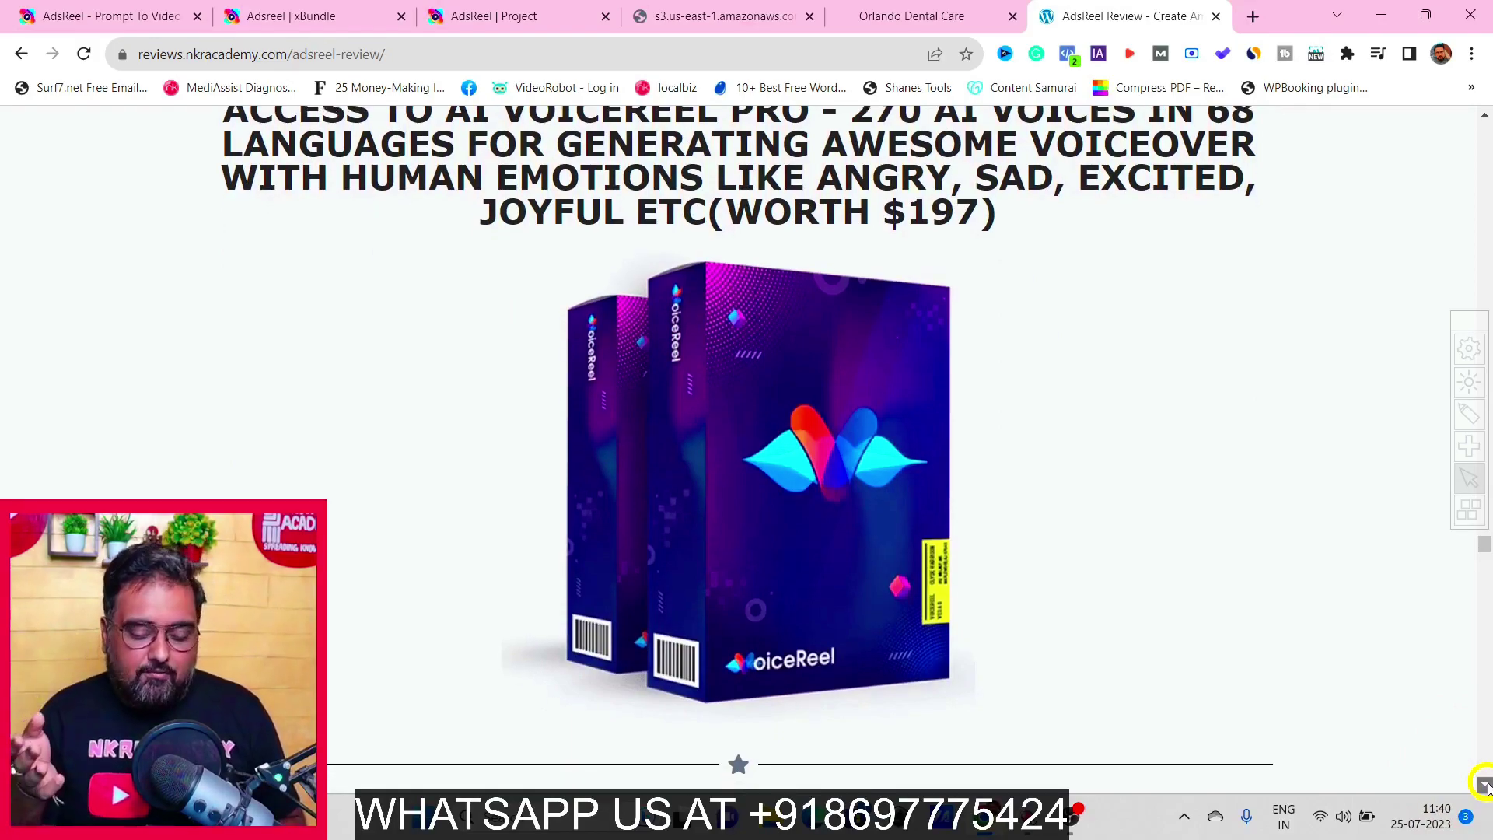
scroll(1485, 785, "down", 3)
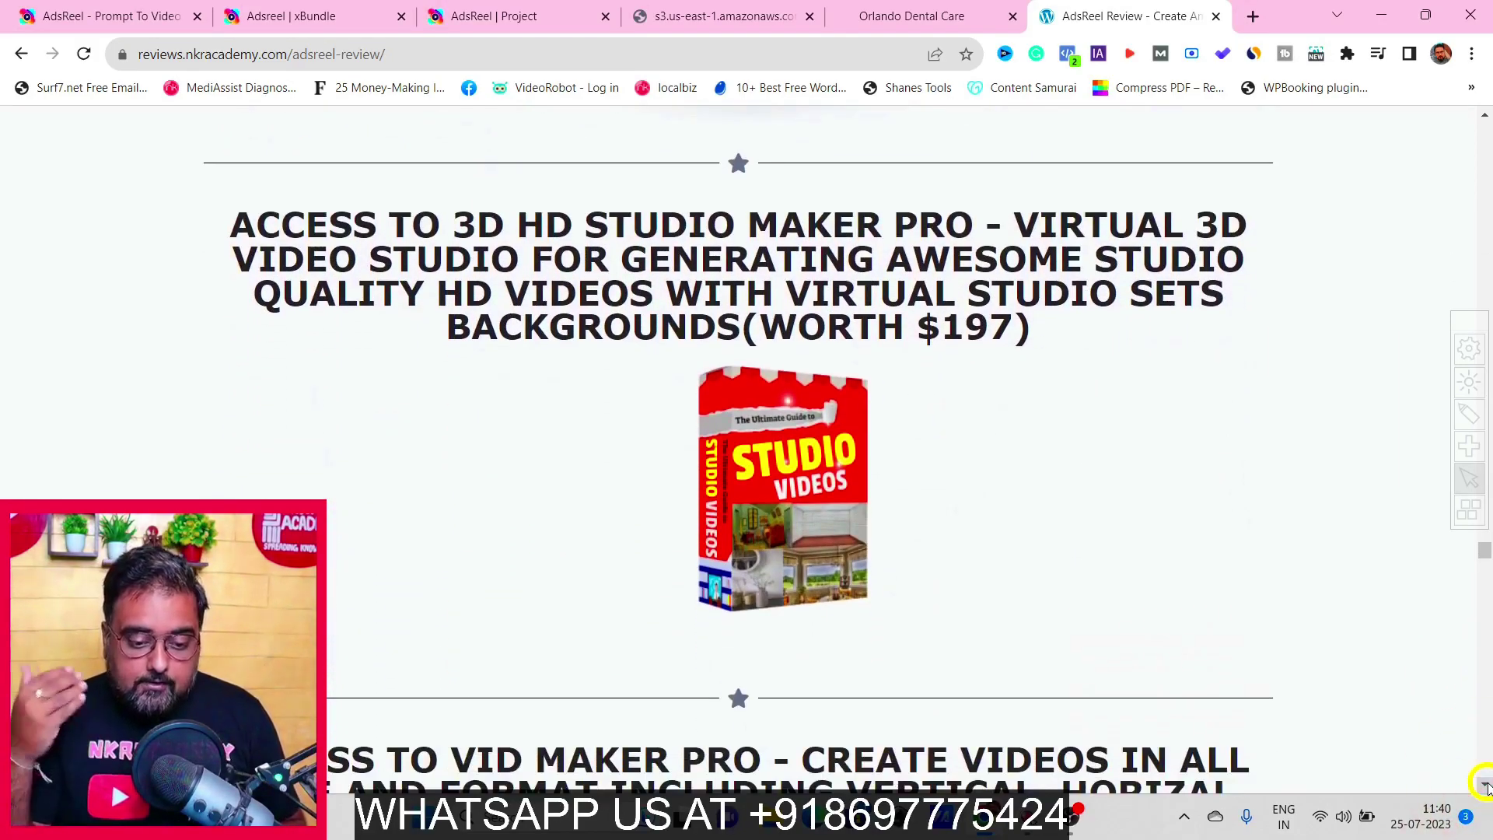
scroll(1484, 785, "down", 2)
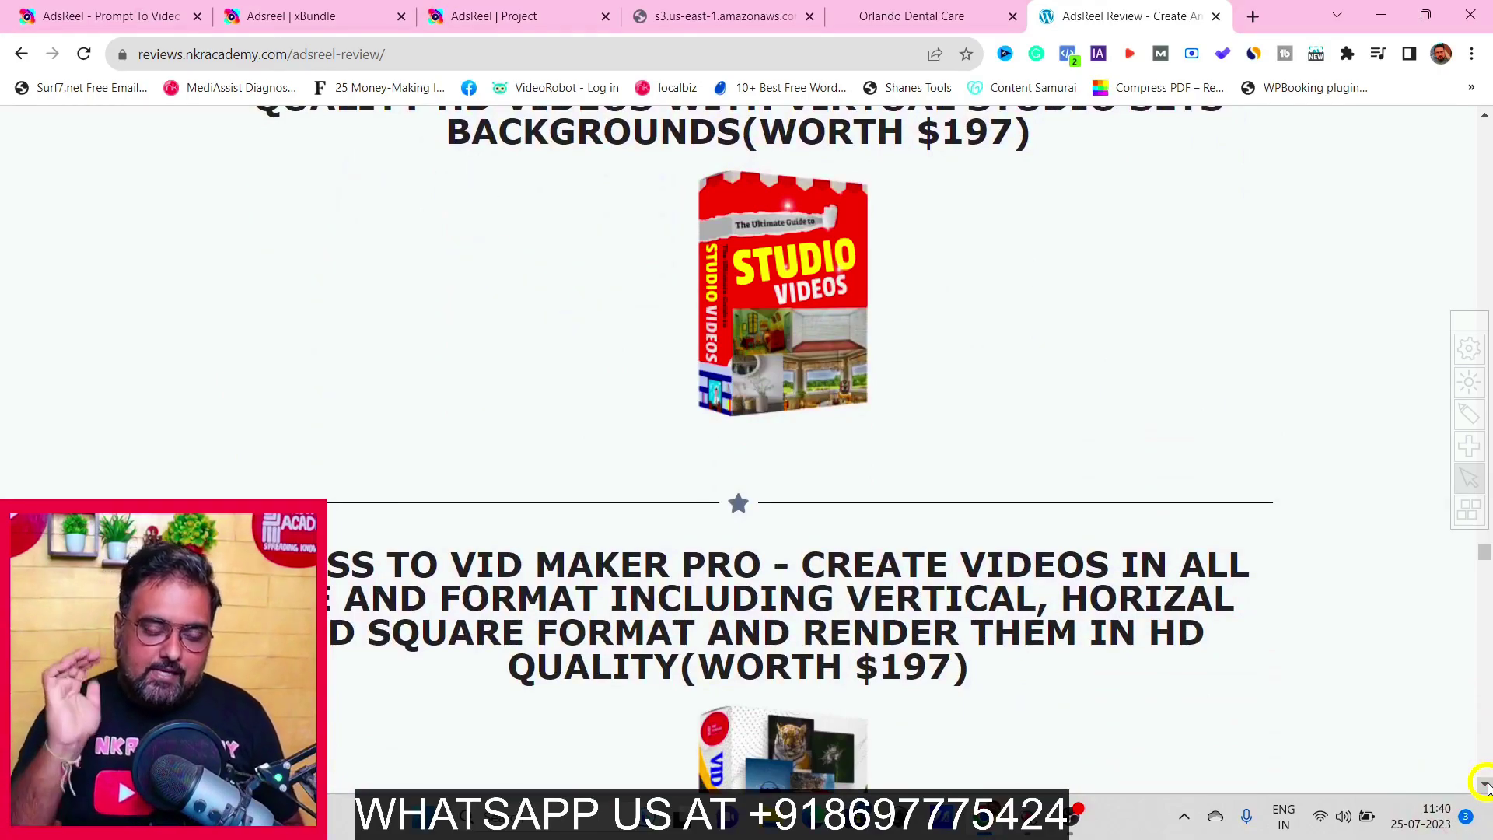
scroll(1484, 785, "down", 5)
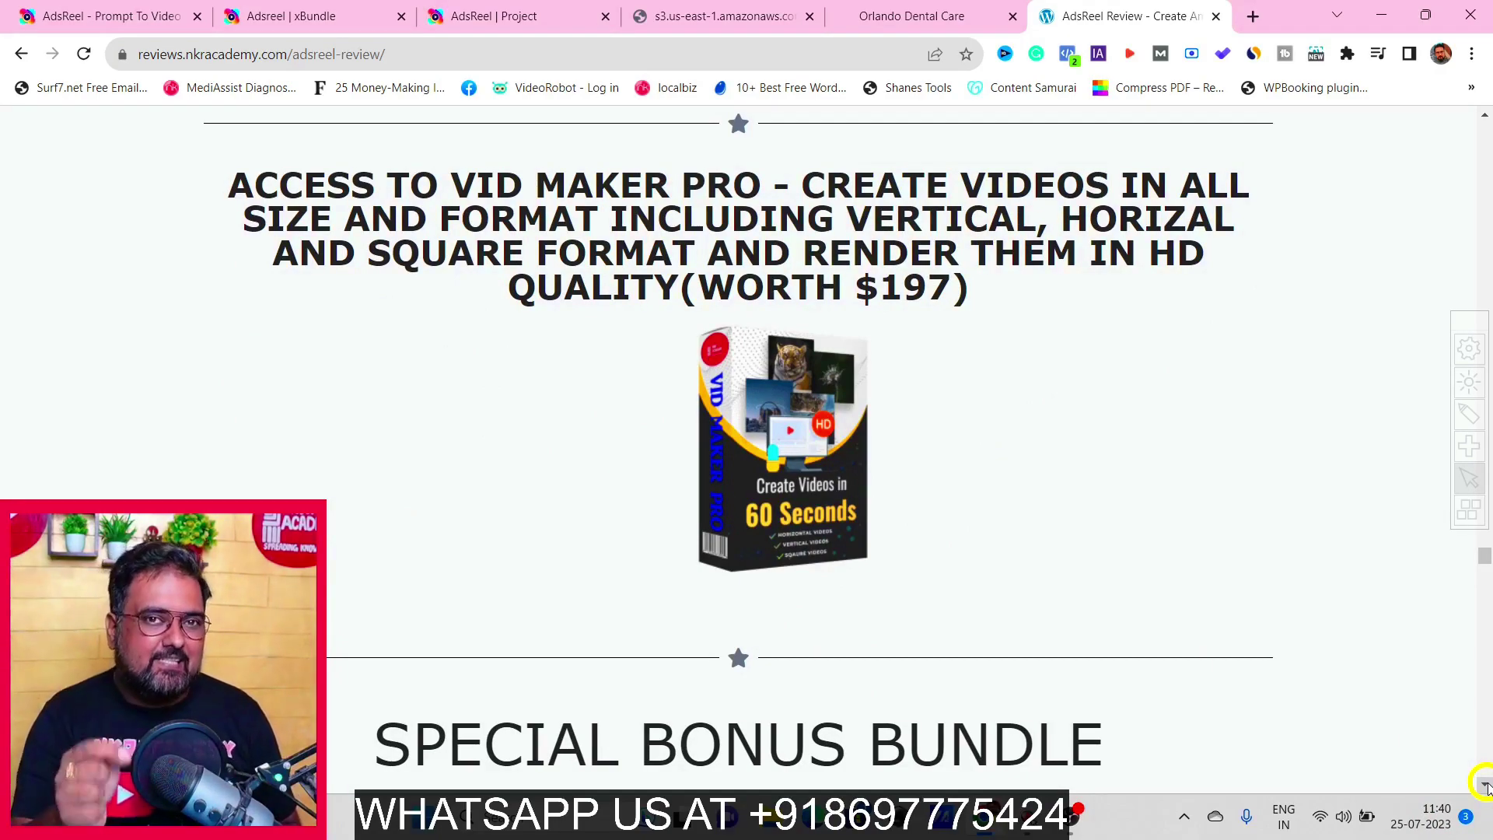
scroll(1485, 785, "down", 20)
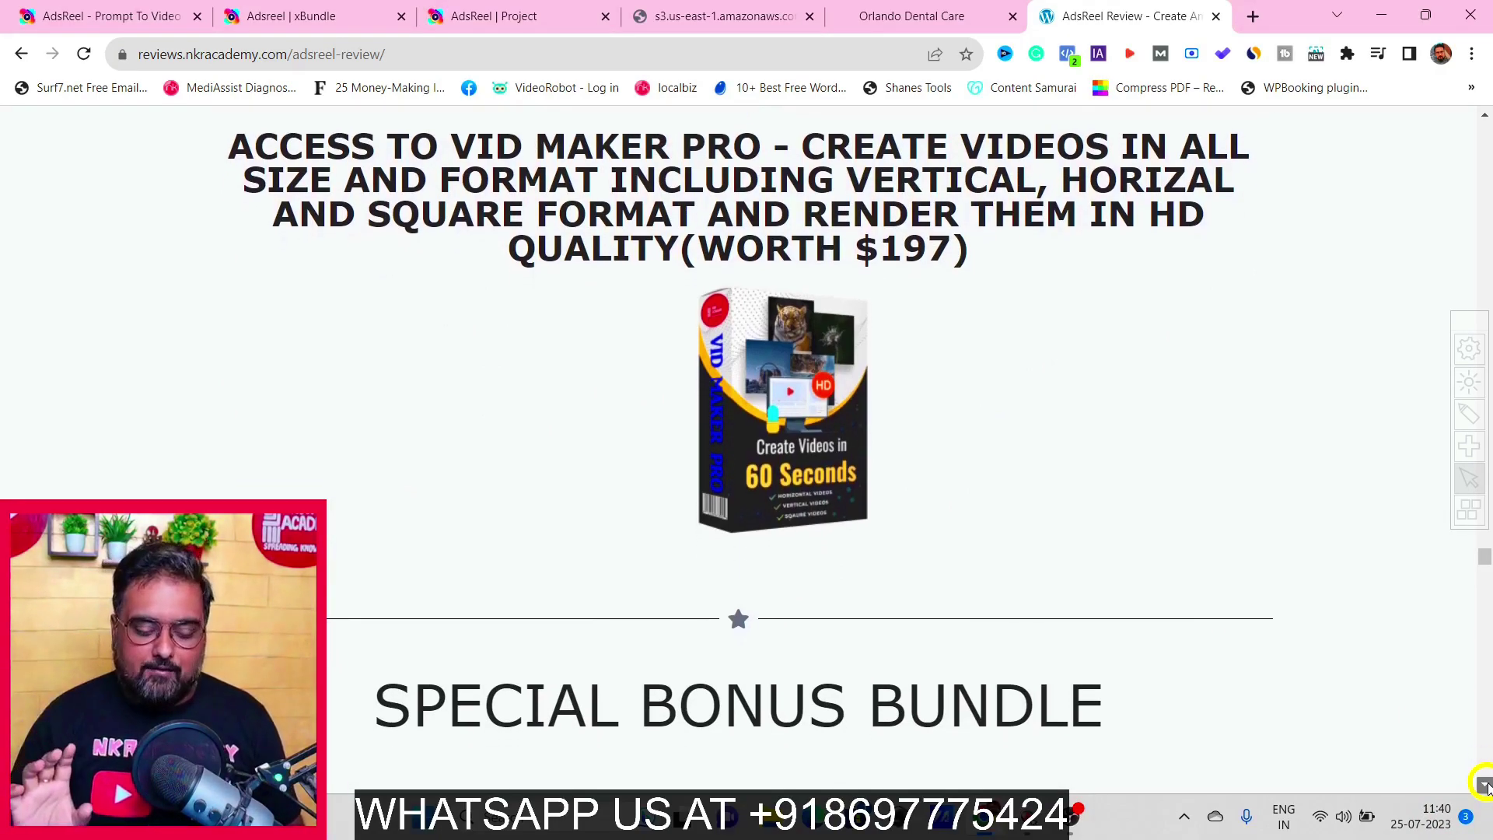
scroll(1484, 785, "down", 20)
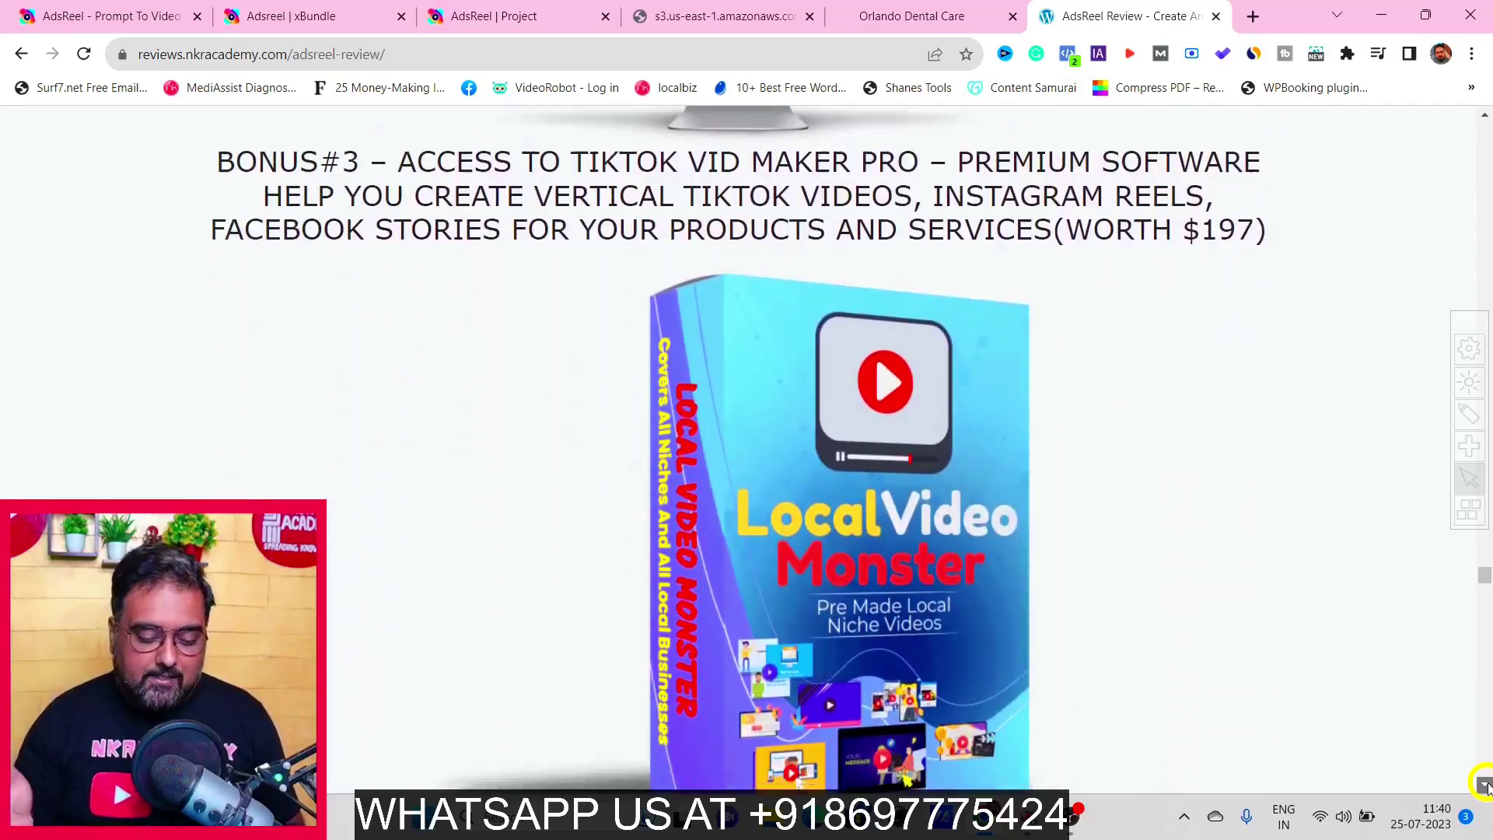
scroll(1484, 785, "down", 20)
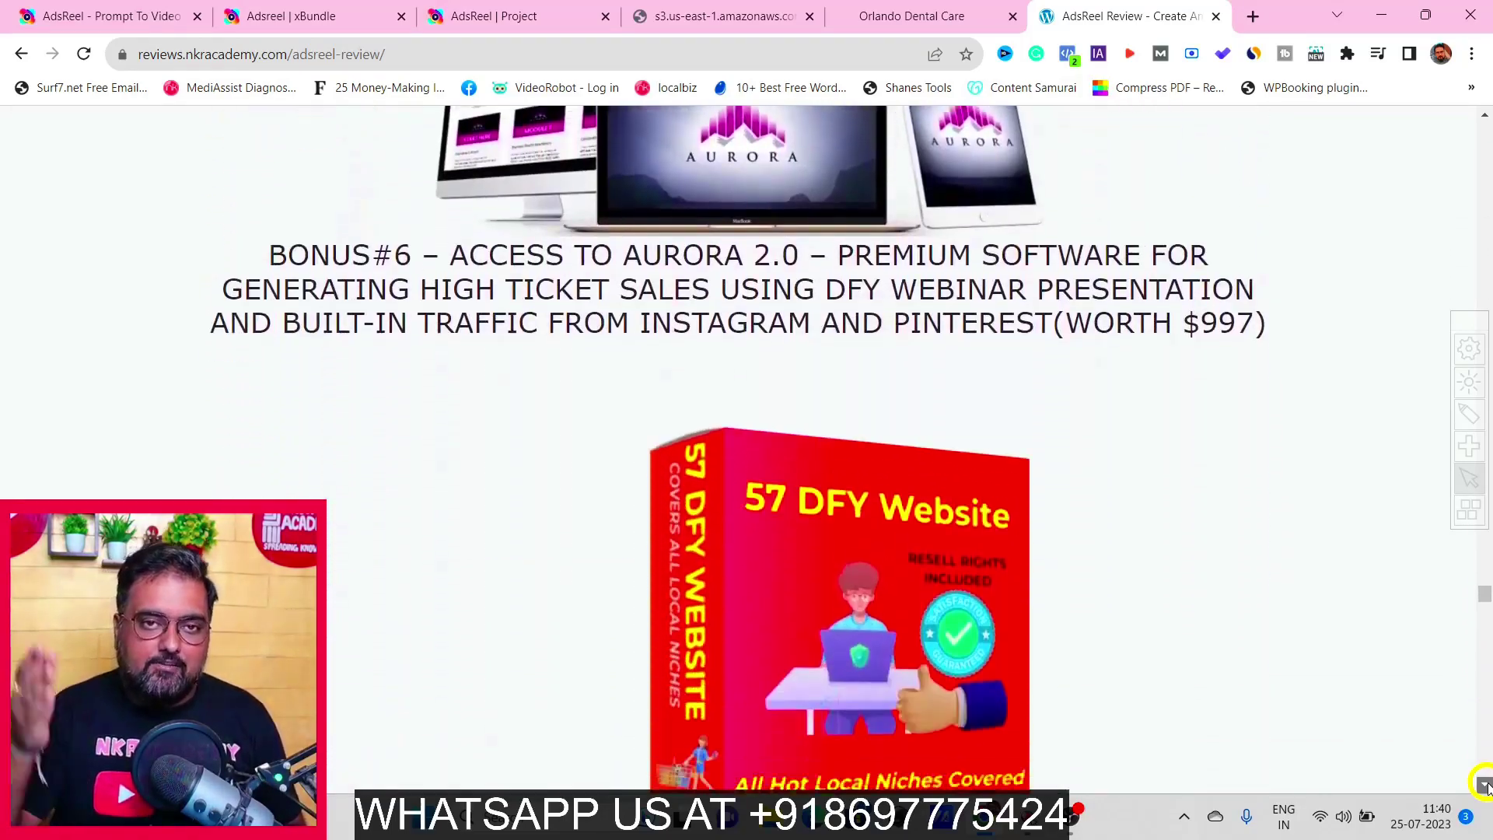
scroll(1484, 785, "down", 20)
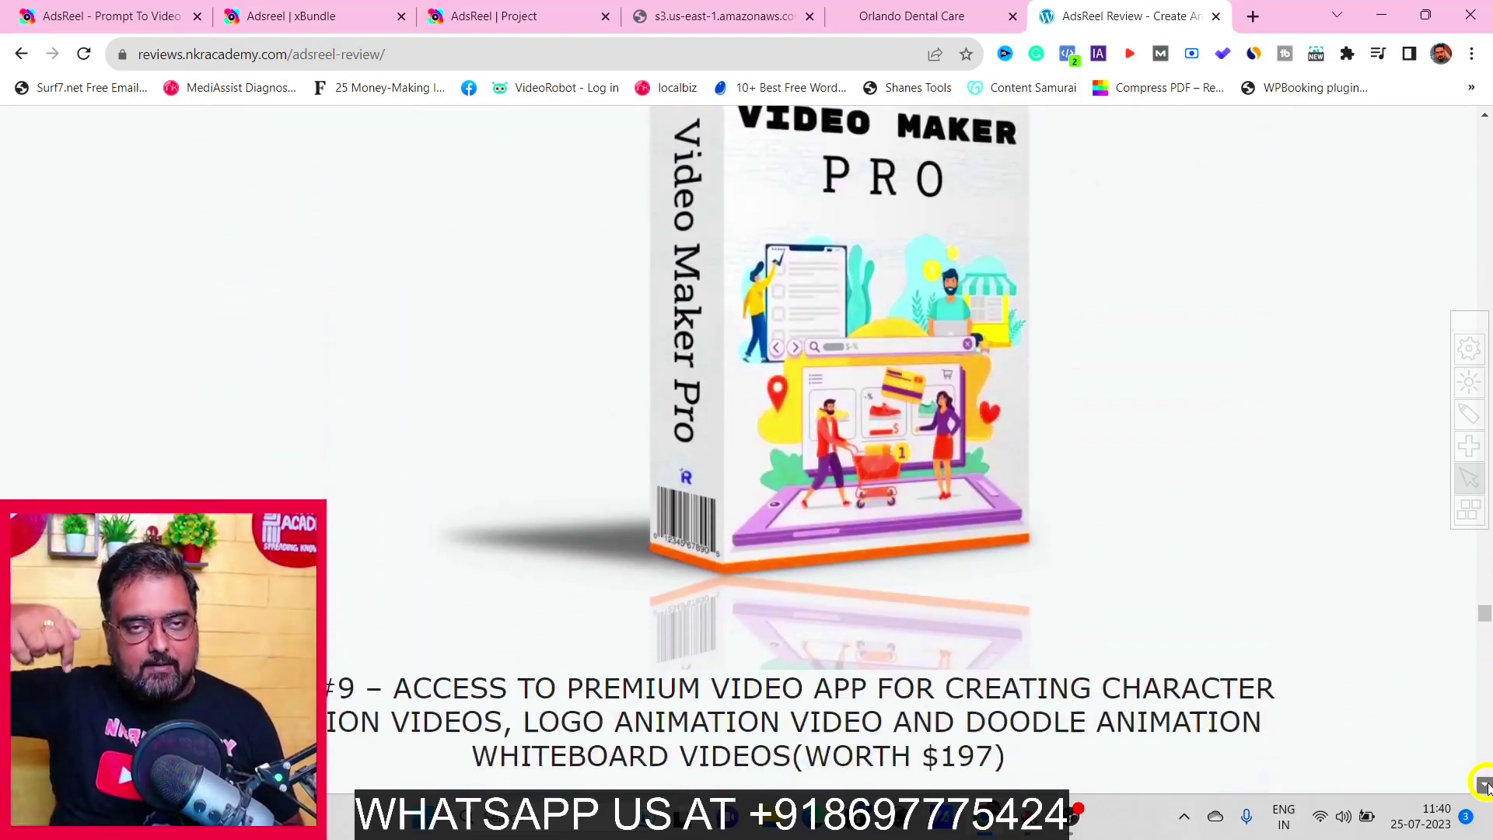
scroll(1484, 786, "down", 20)
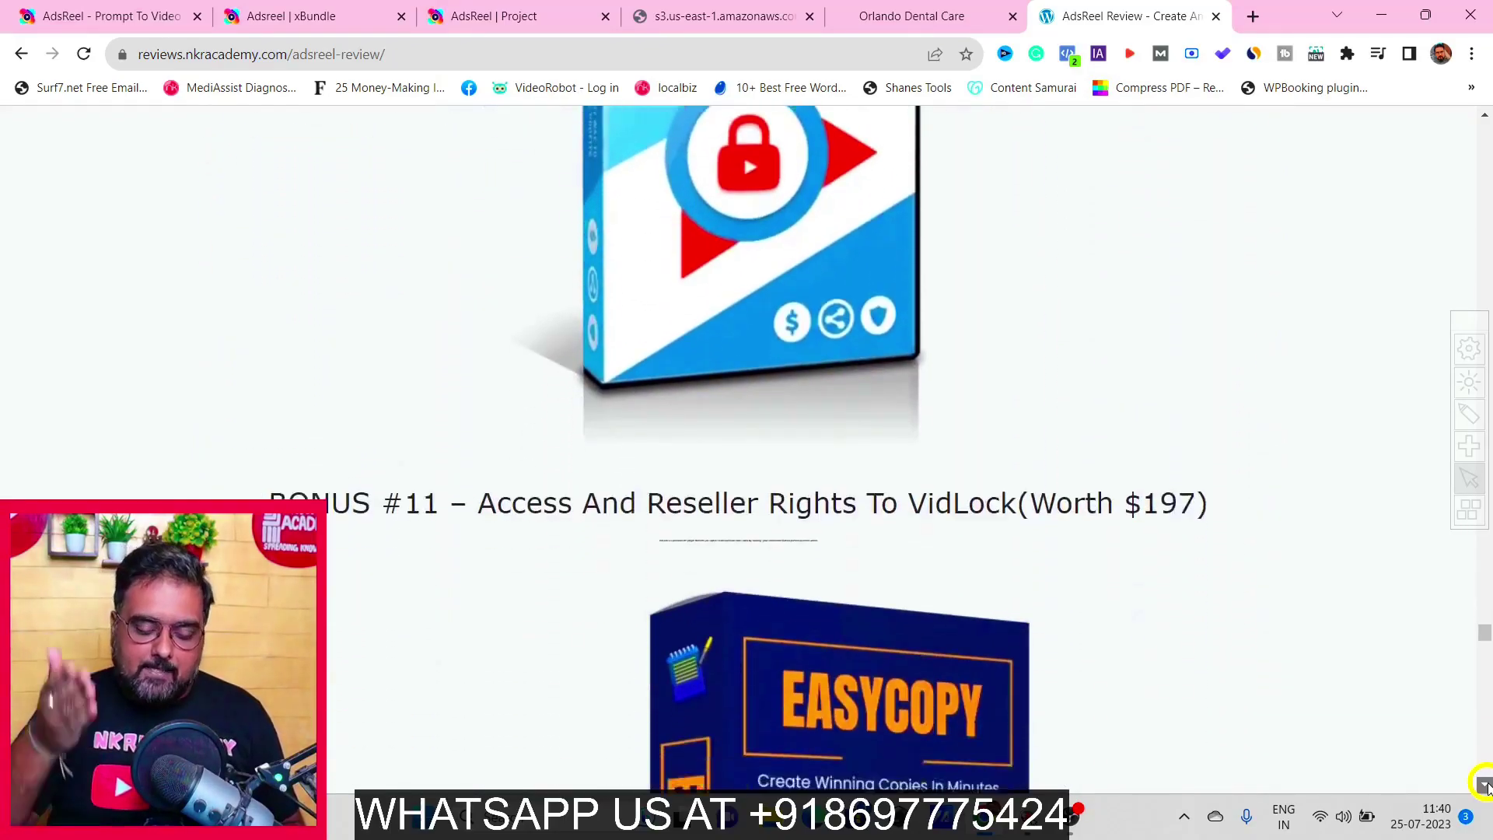
scroll(1484, 785, "down", 20)
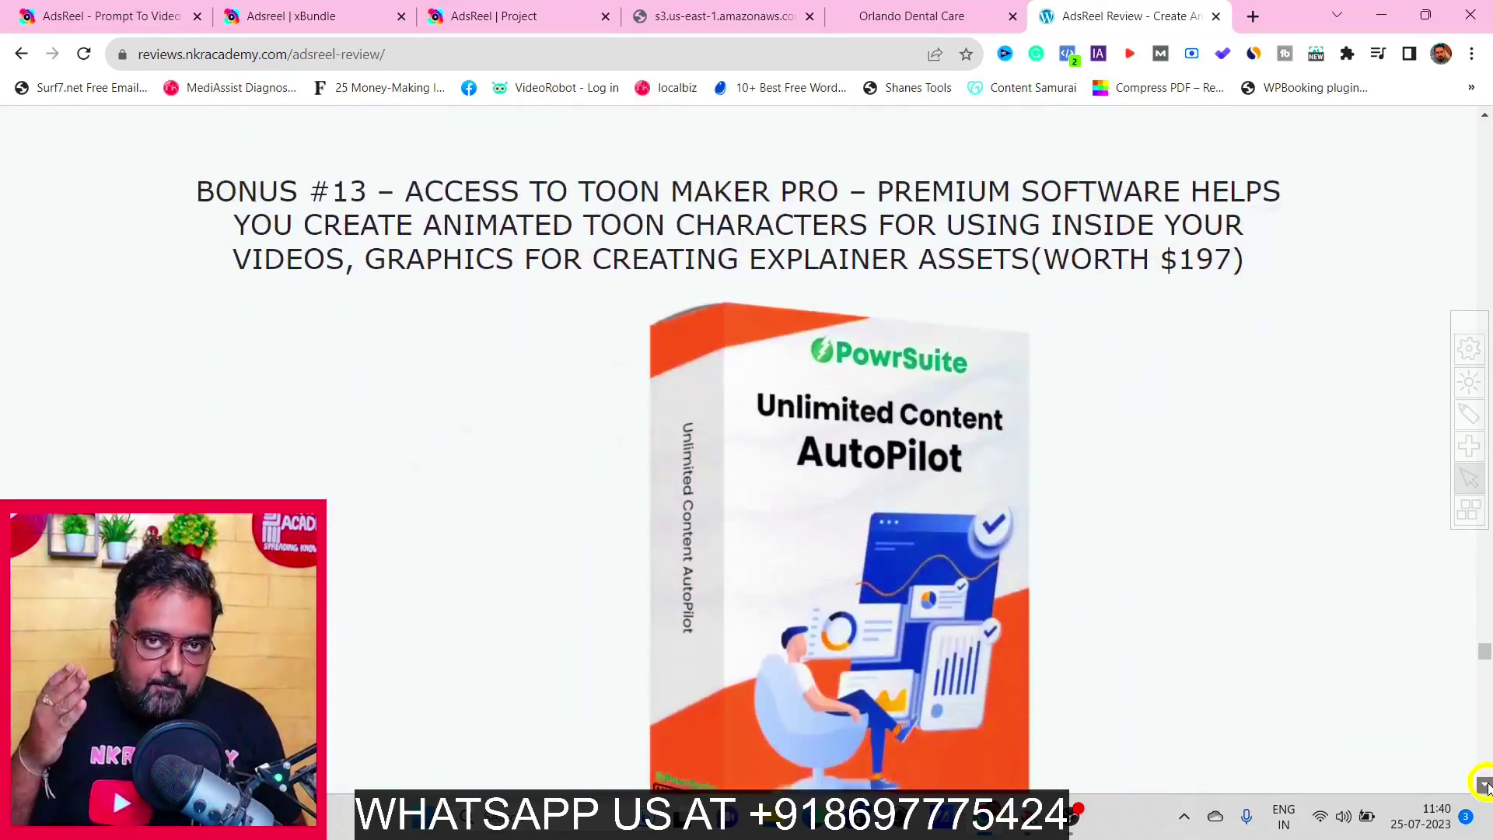
Step: Glance at the AdsReel sales page, then return and scroll to How To Claim My AdsReel Bonus Package
left_click_drag(1484, 676, 1484, 687)
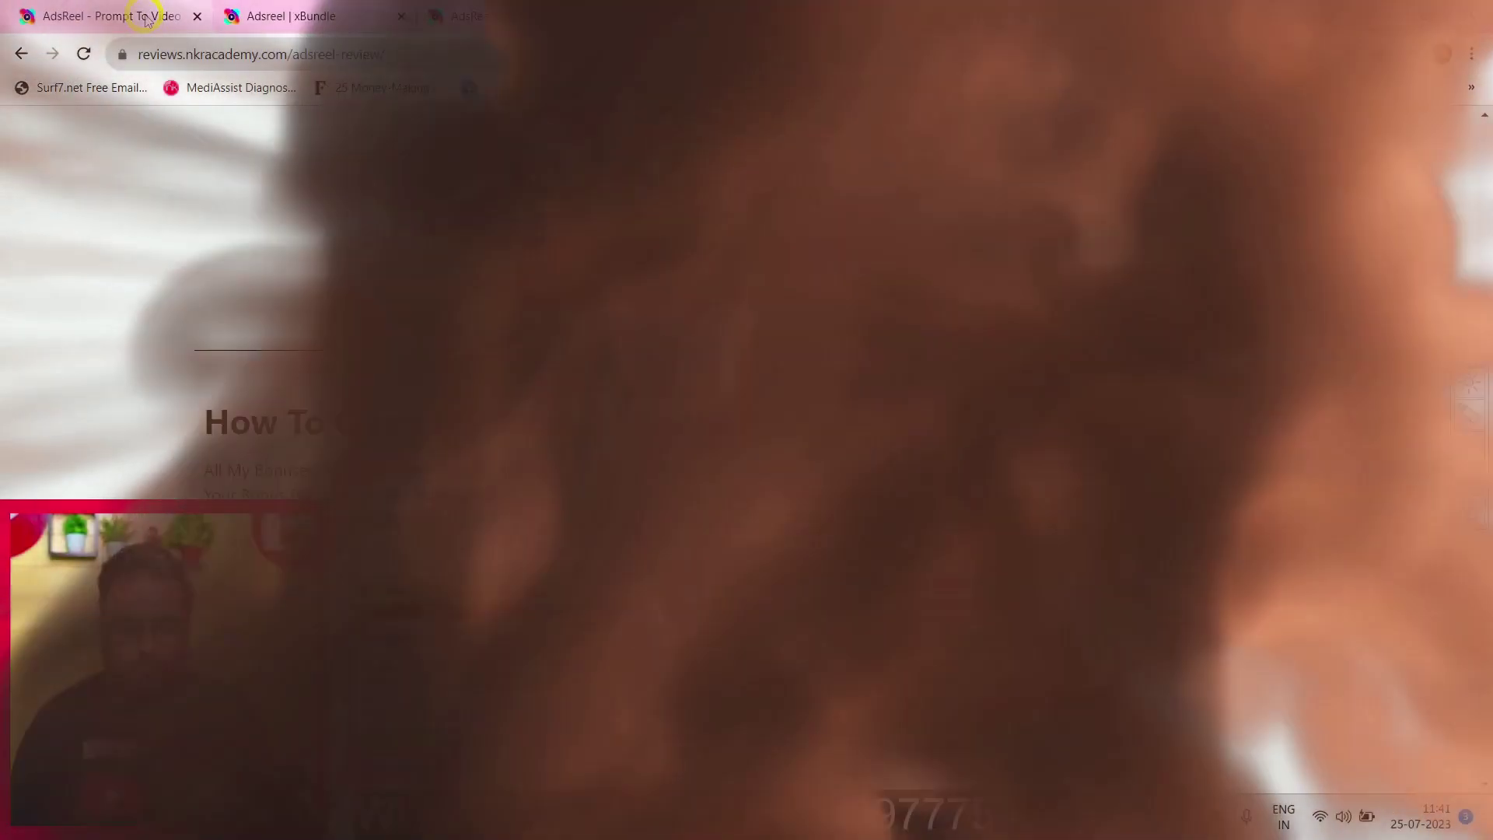
left_click(150, 16)
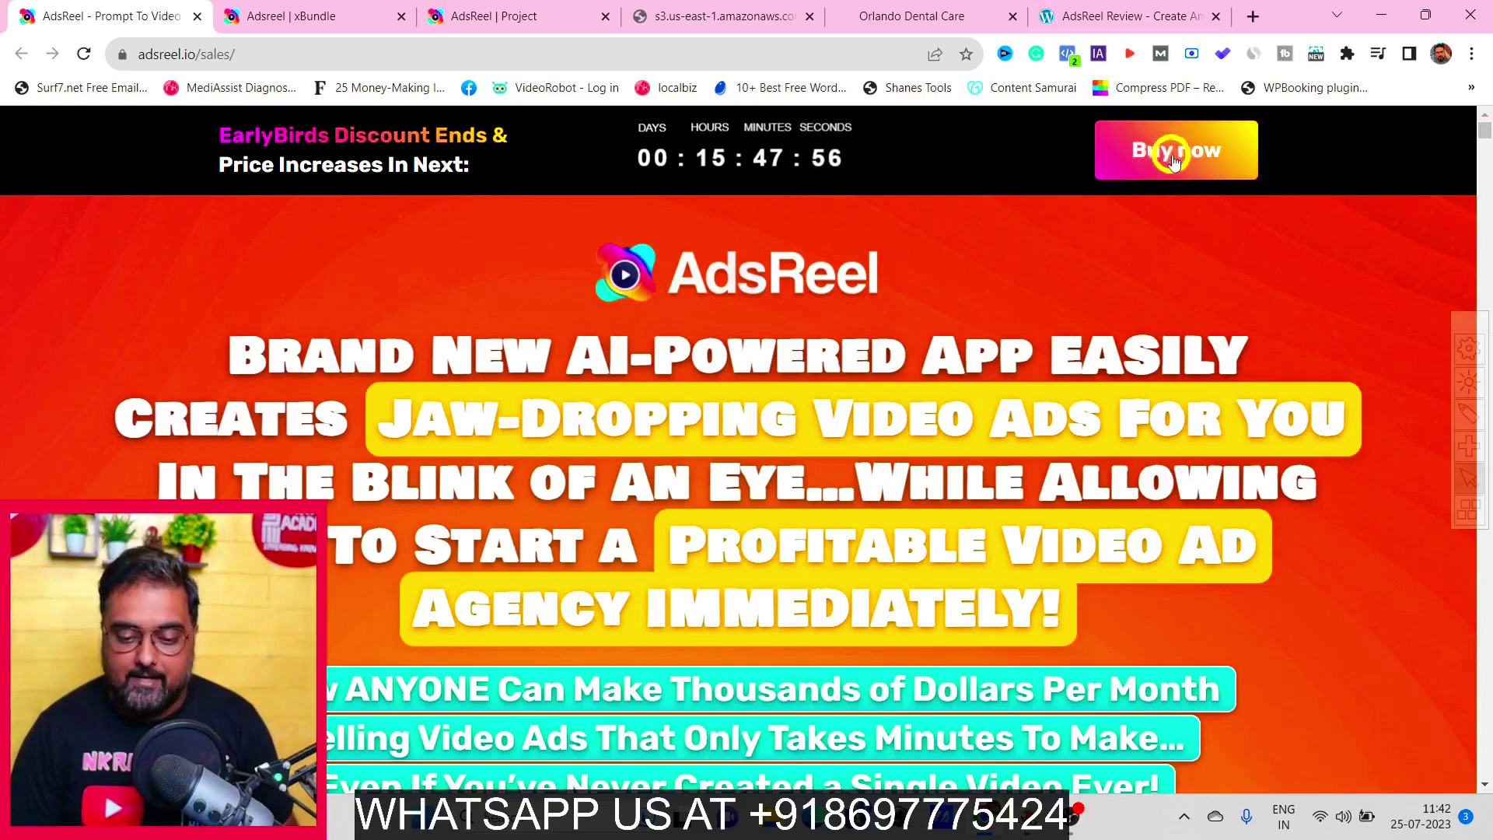
left_click(1091, 9)
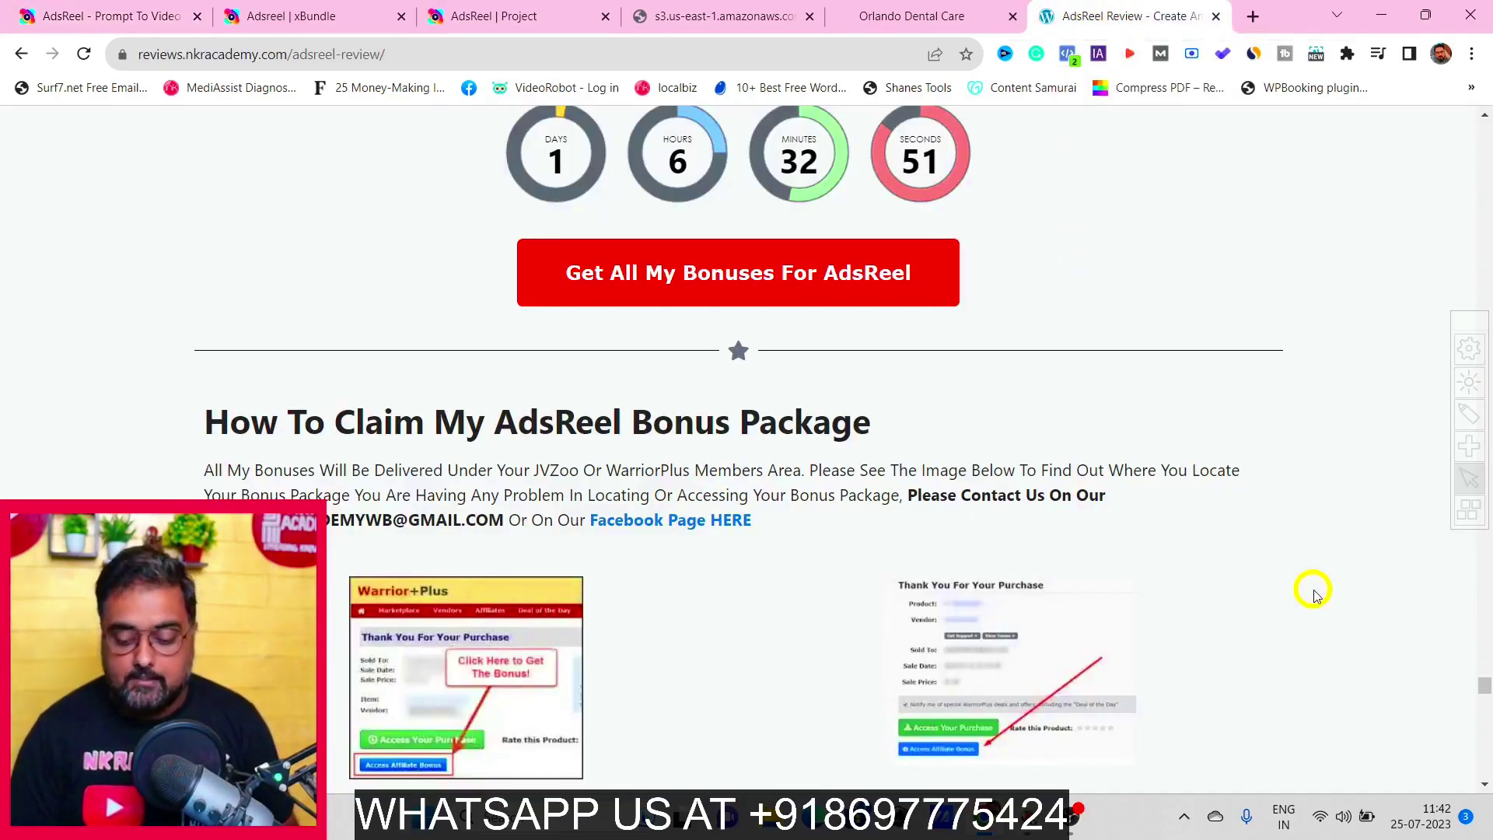
scroll(1479, 787, "down", 2)
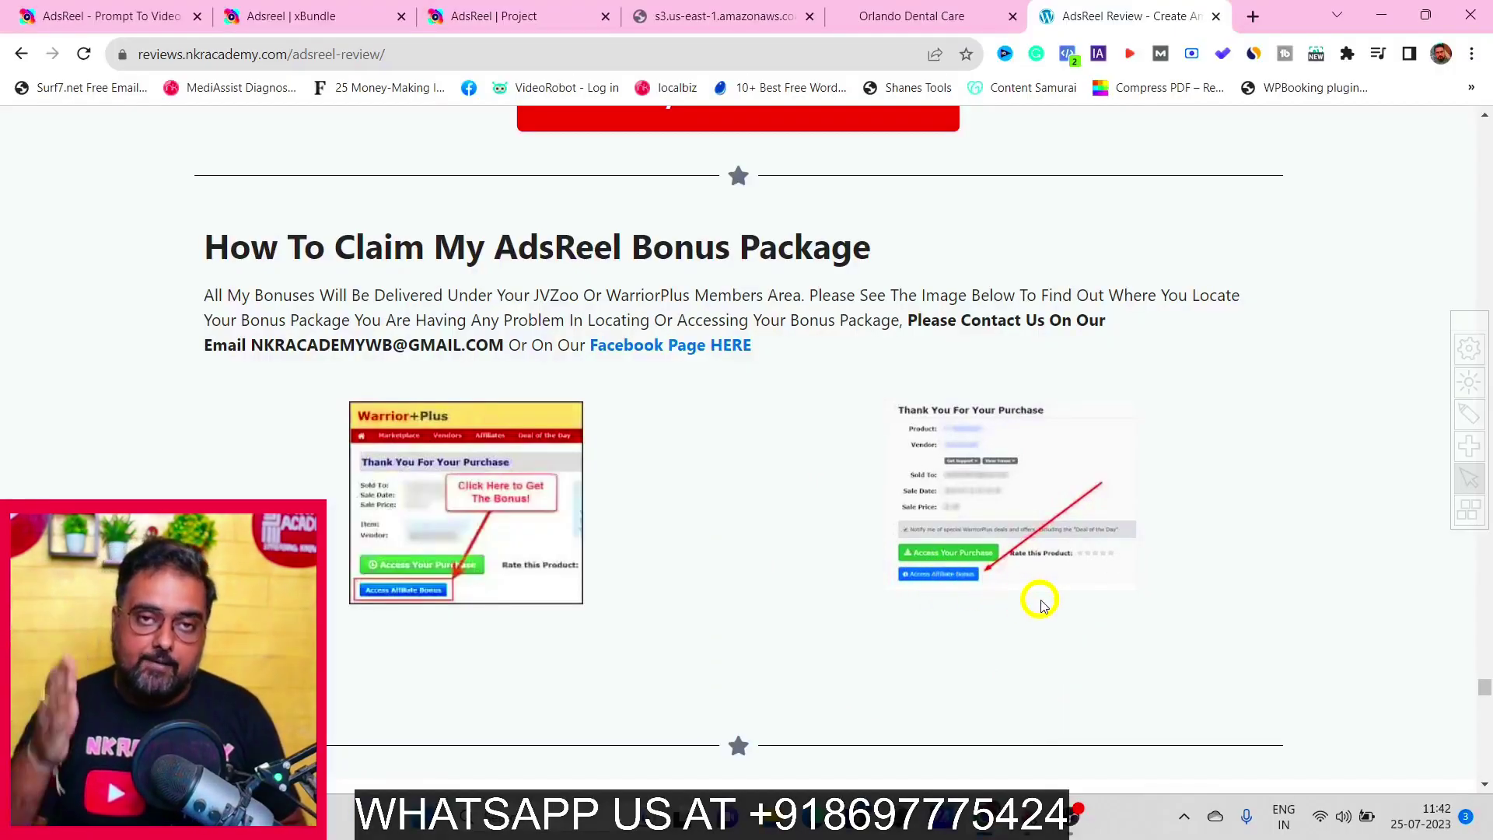
Step: Scroll past the upsell pricing cards and Bundle Deal lists to the $297.00 BUY NOW offer
left_click(1483, 785)
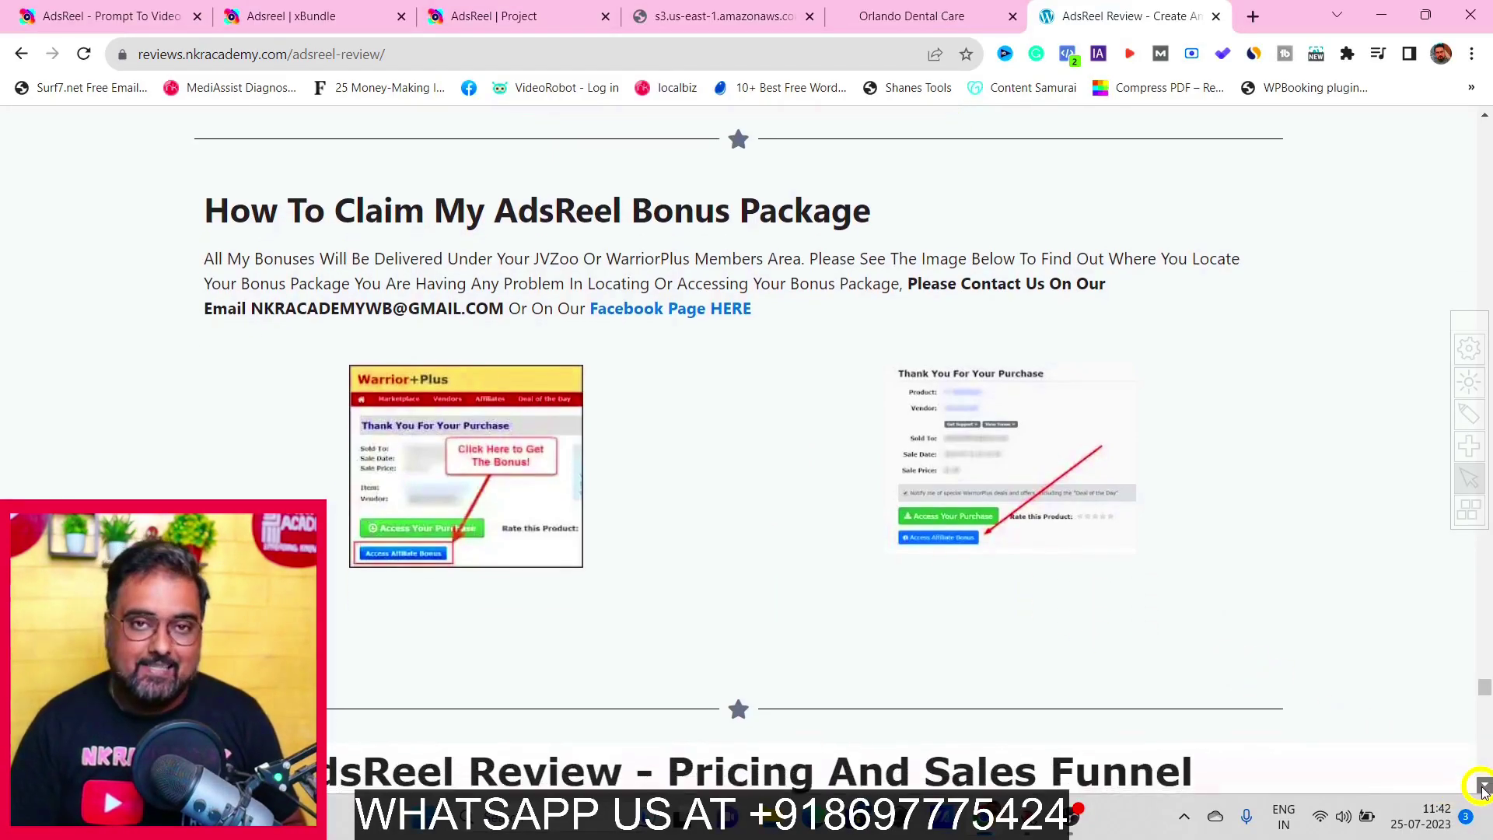
scroll(1484, 787, "down", 5)
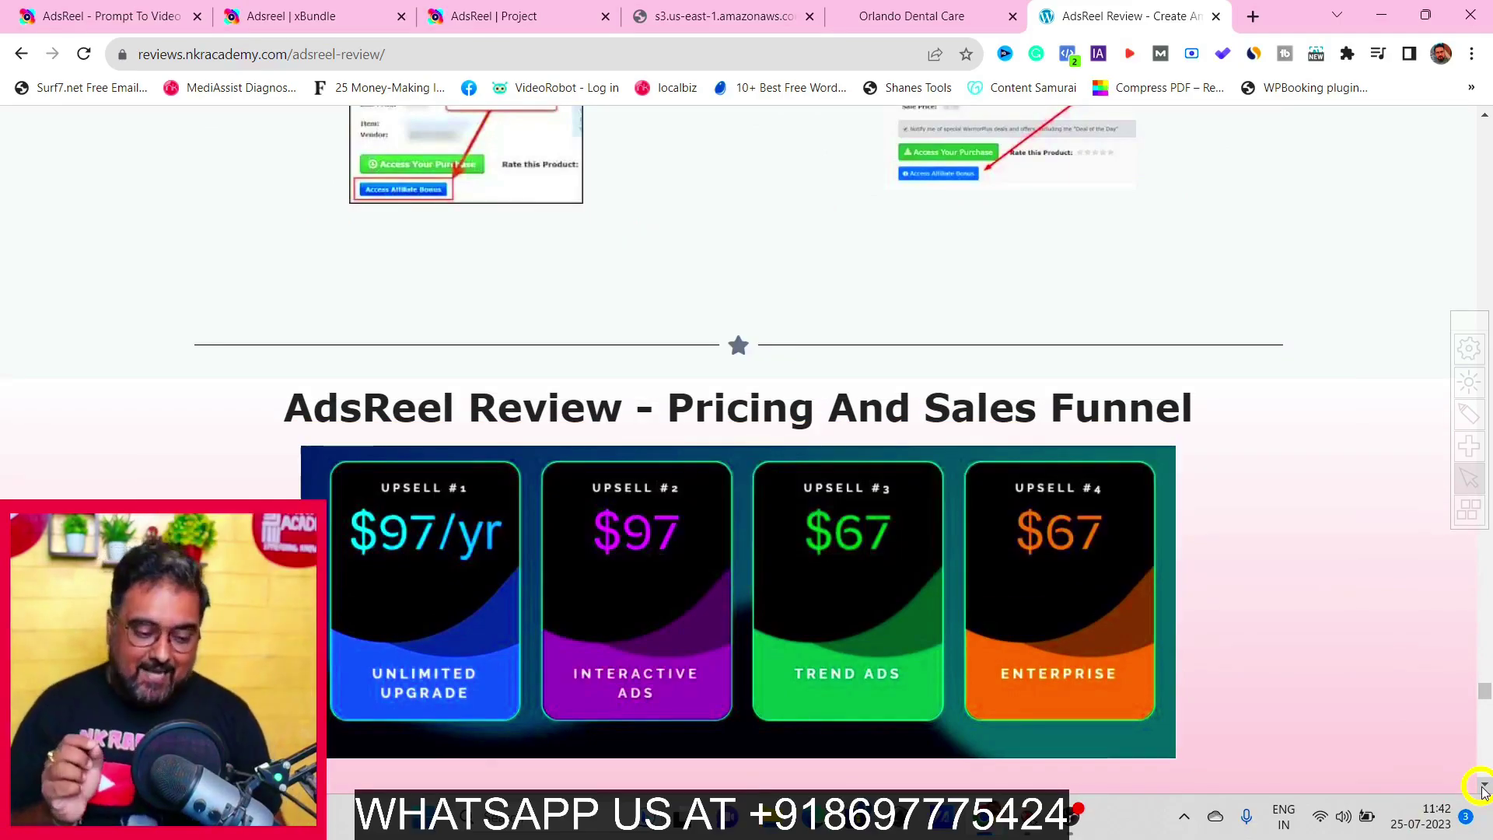
scroll(1483, 790, "down", 2)
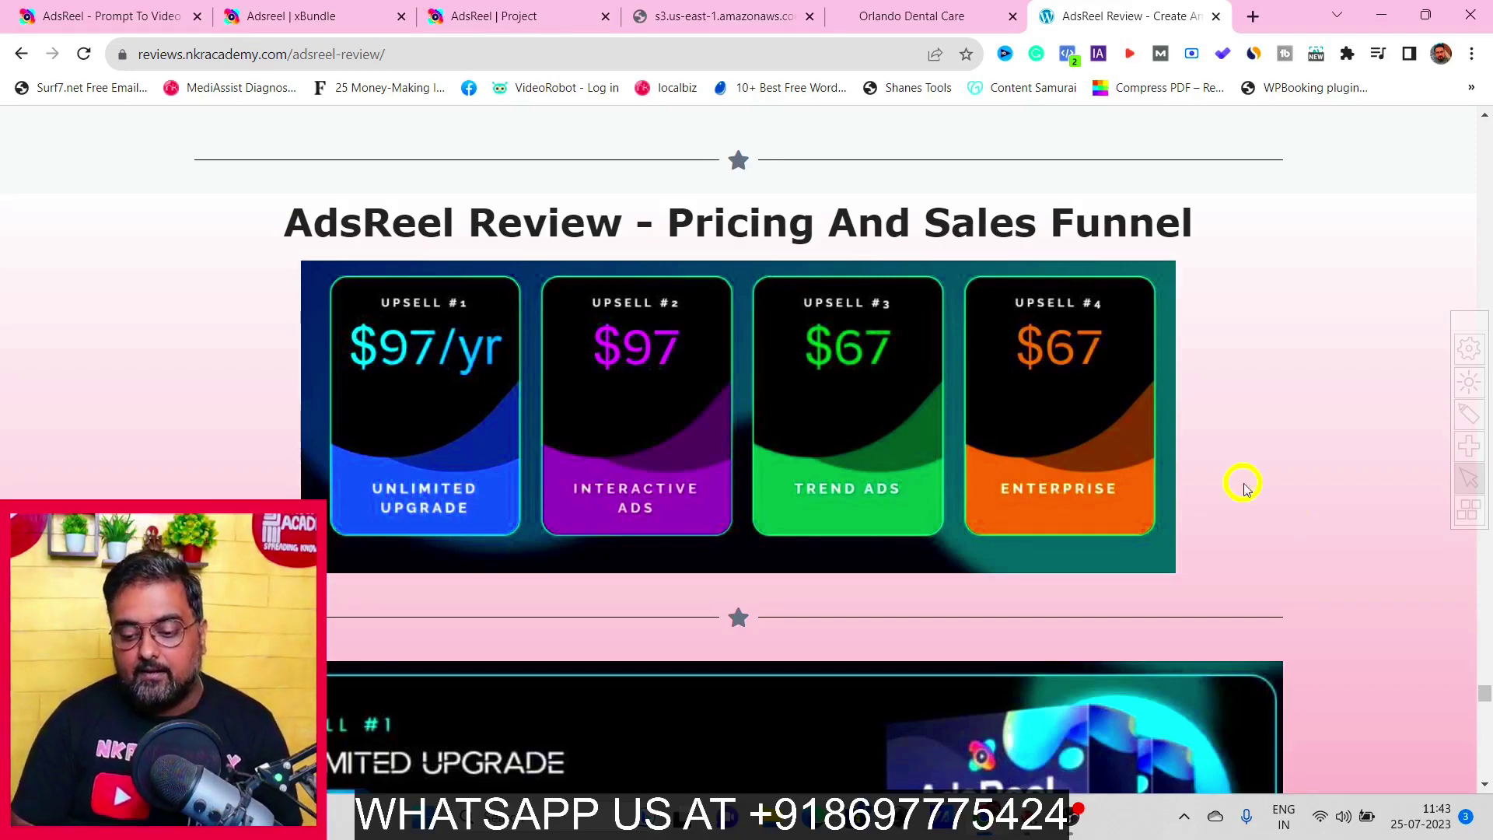
left_click_drag(1485, 789, 1485, 789)
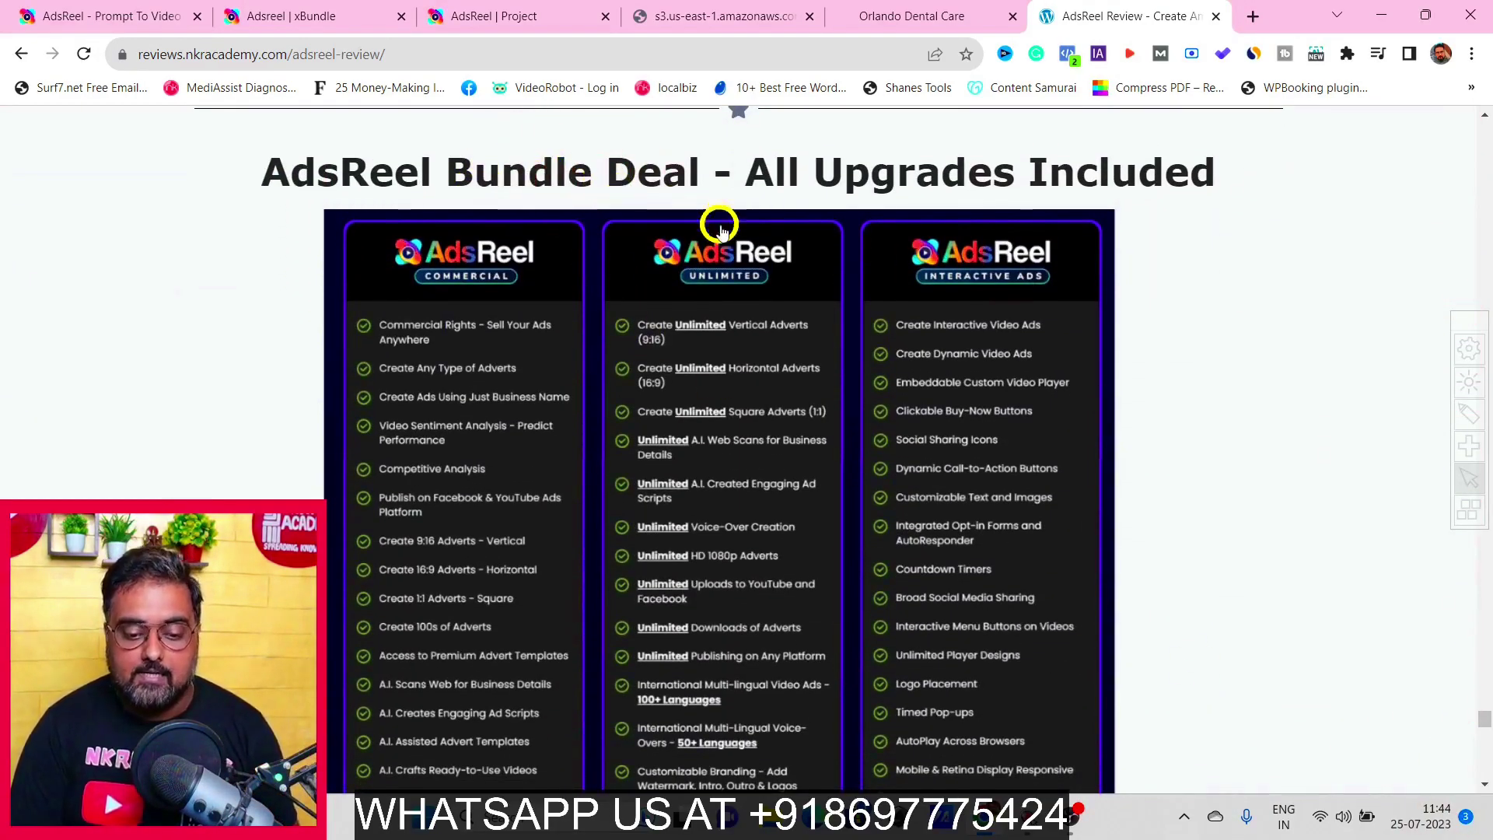
scroll(1484, 787, "down", 6)
scroll(1485, 788, "down", 15)
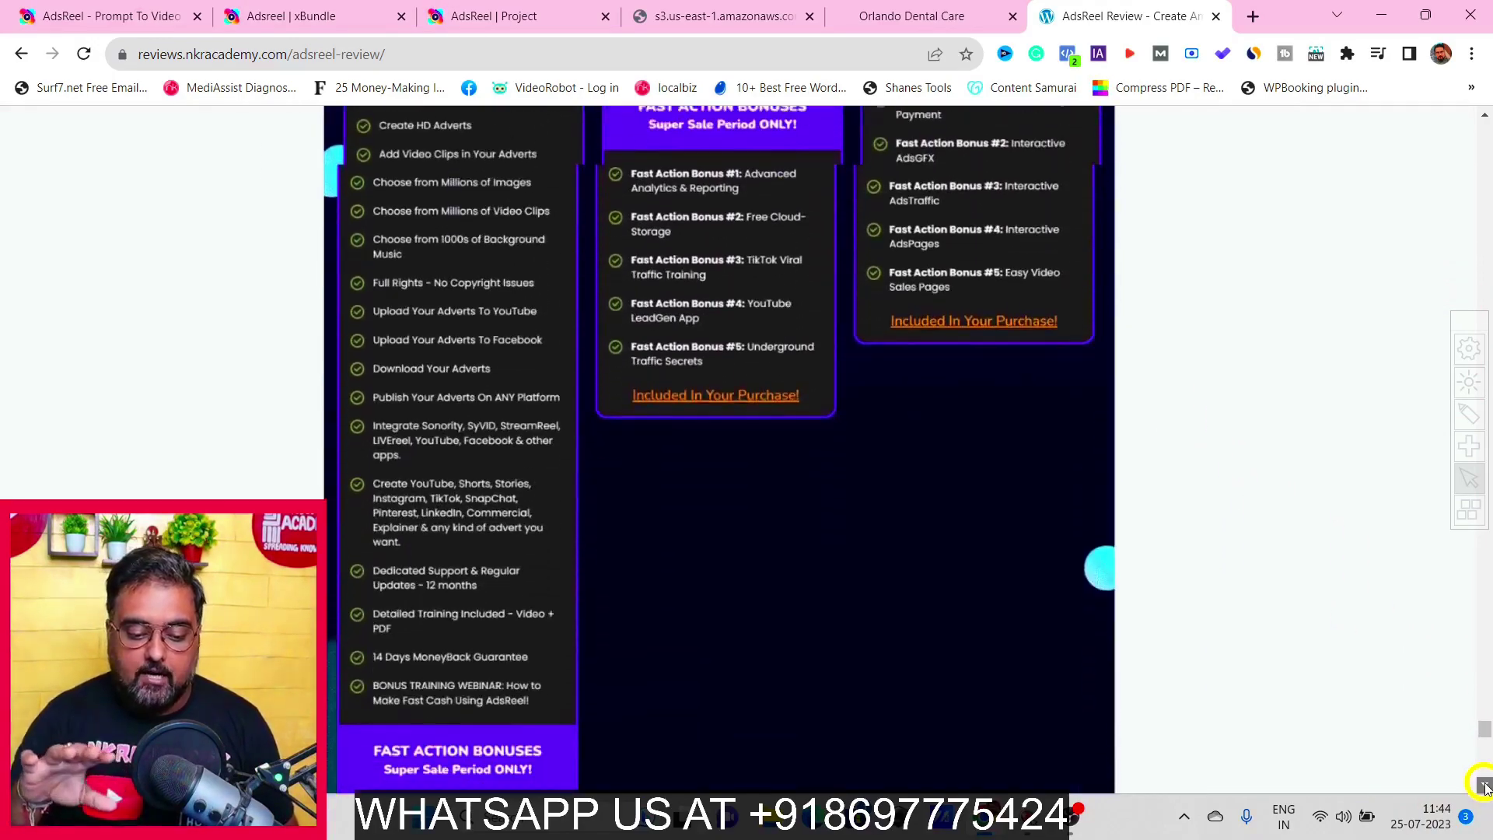
scroll(1485, 787, "down", 15)
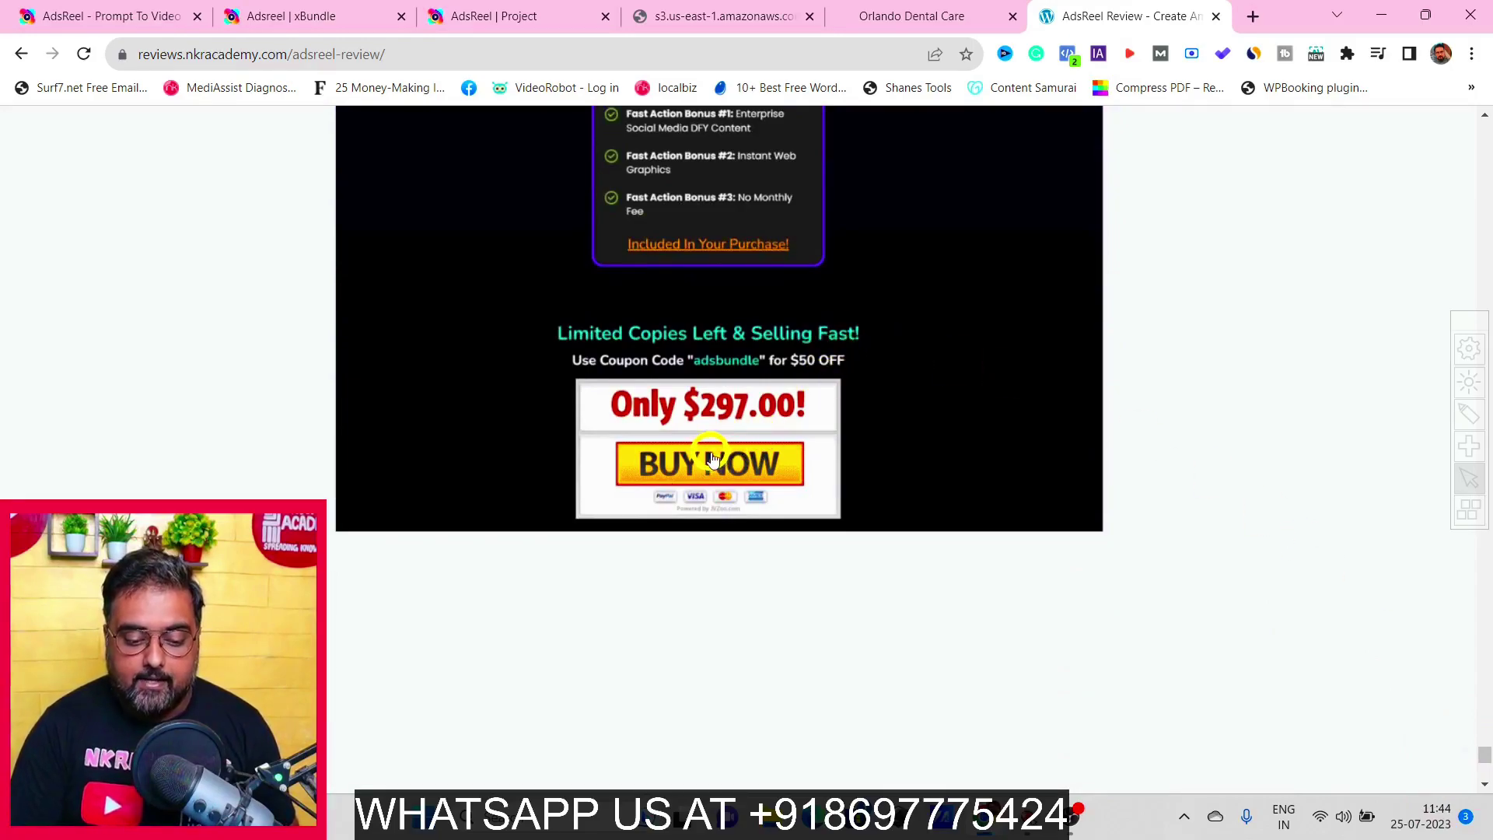
Step: Switch to the Adsreel | xBundle page and scroll through its bundled plan cards
left_click(294, 22)
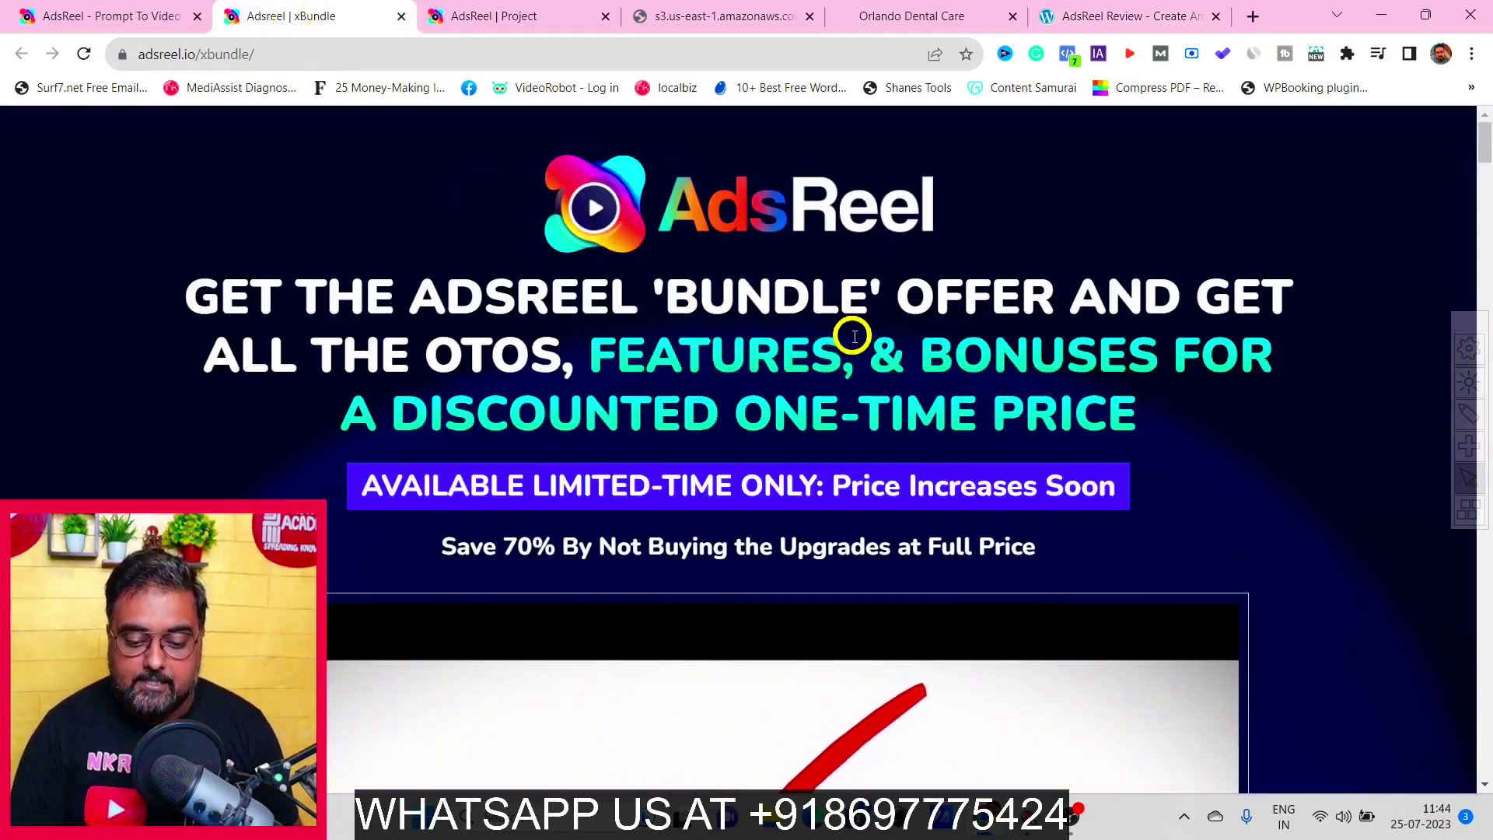
scroll(1485, 787, "down", 20)
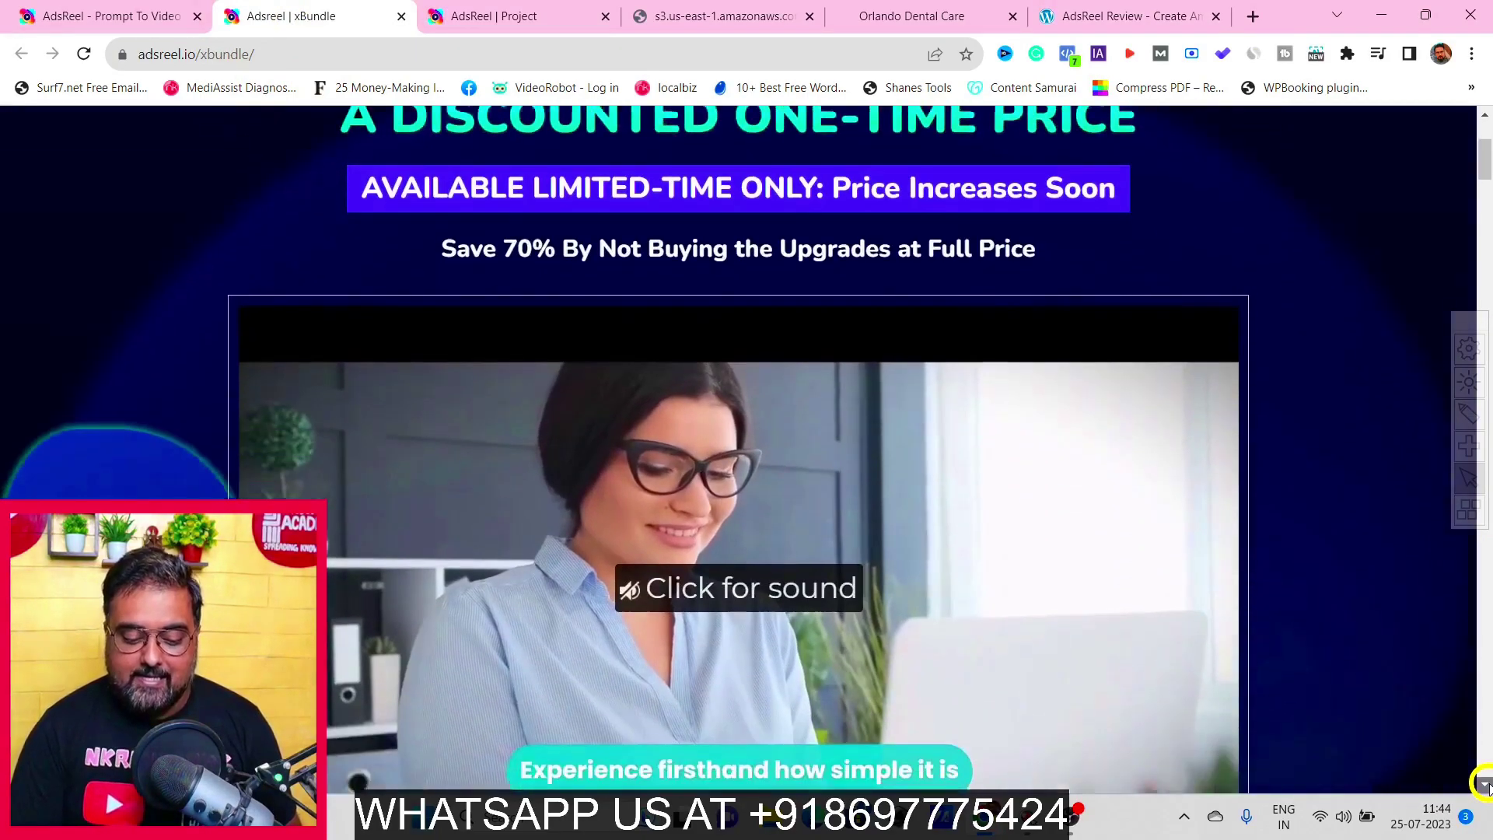
scroll(1485, 787, "down", 1)
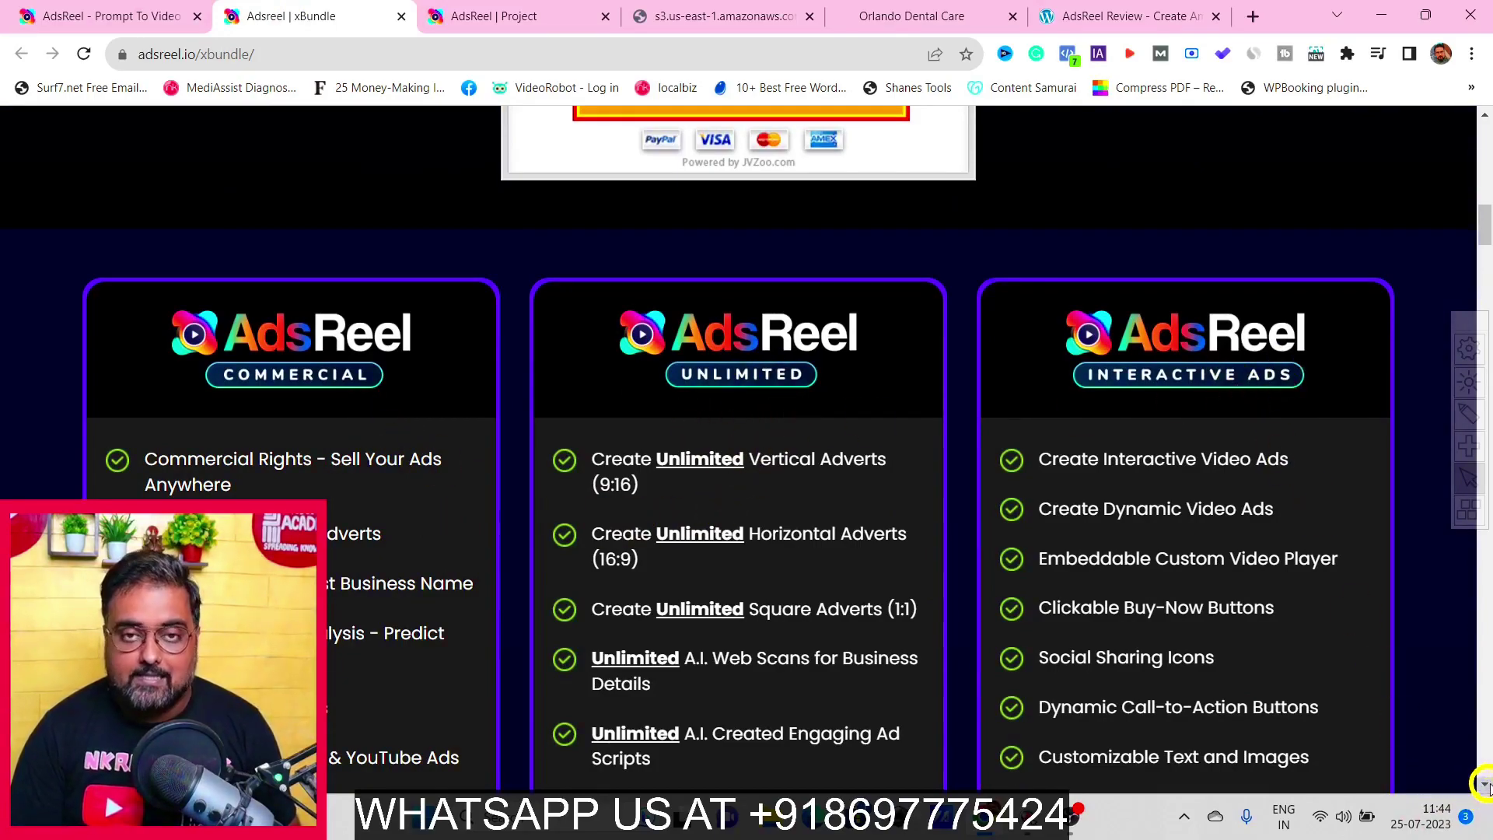
scroll(1485, 786, "down", 15)
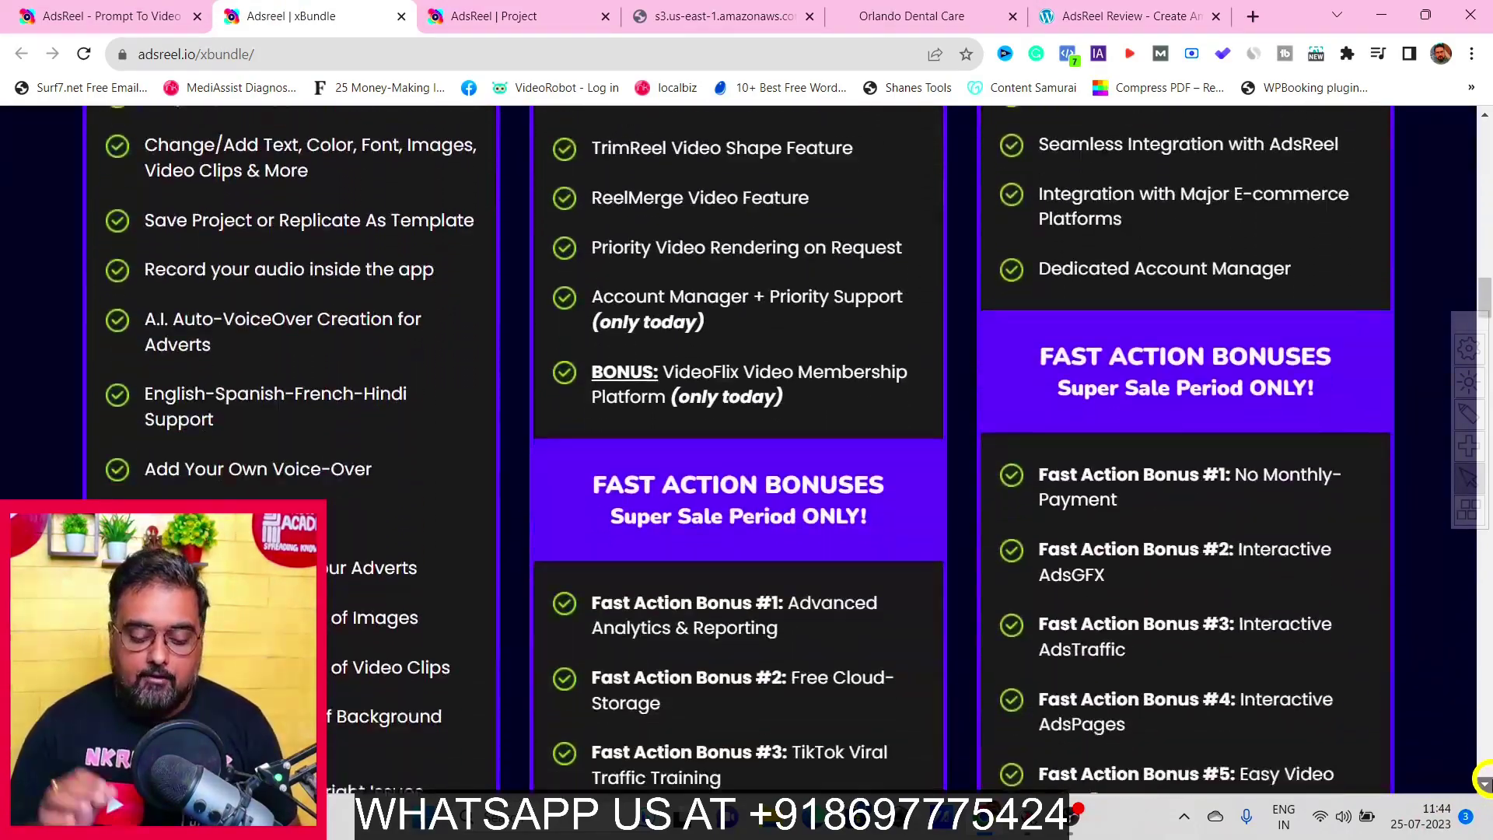
scroll(1484, 784, "down", 20)
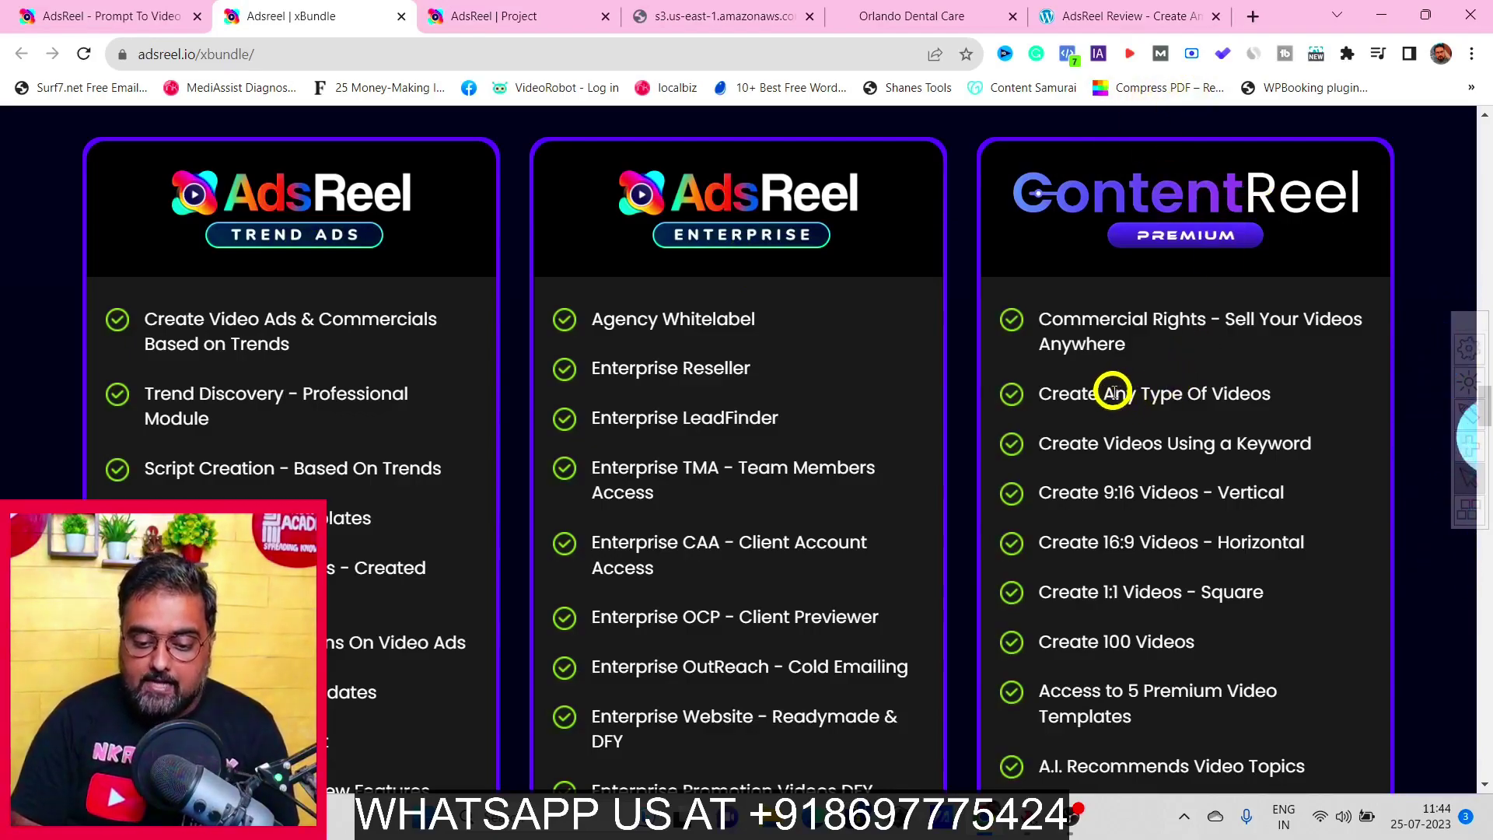
Step: Highlight ContentReel's Any Type Of Videos, Using a Keyword and video-format features, then scroll on
left_click_drag(1101, 394, 1271, 393)
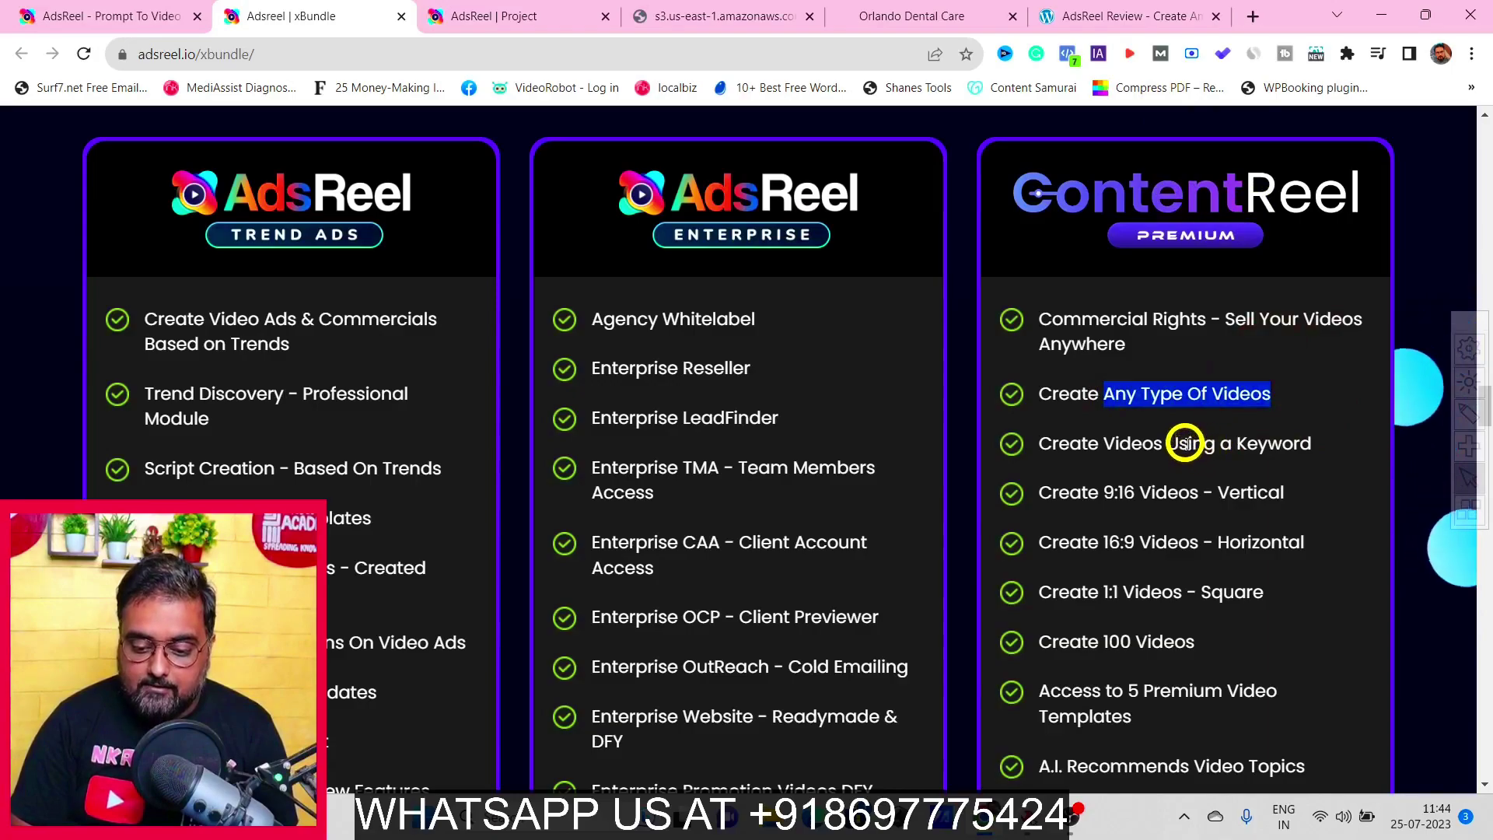
left_click_drag(1171, 443, 1314, 443)
left_click_drag(1136, 493, 1248, 568)
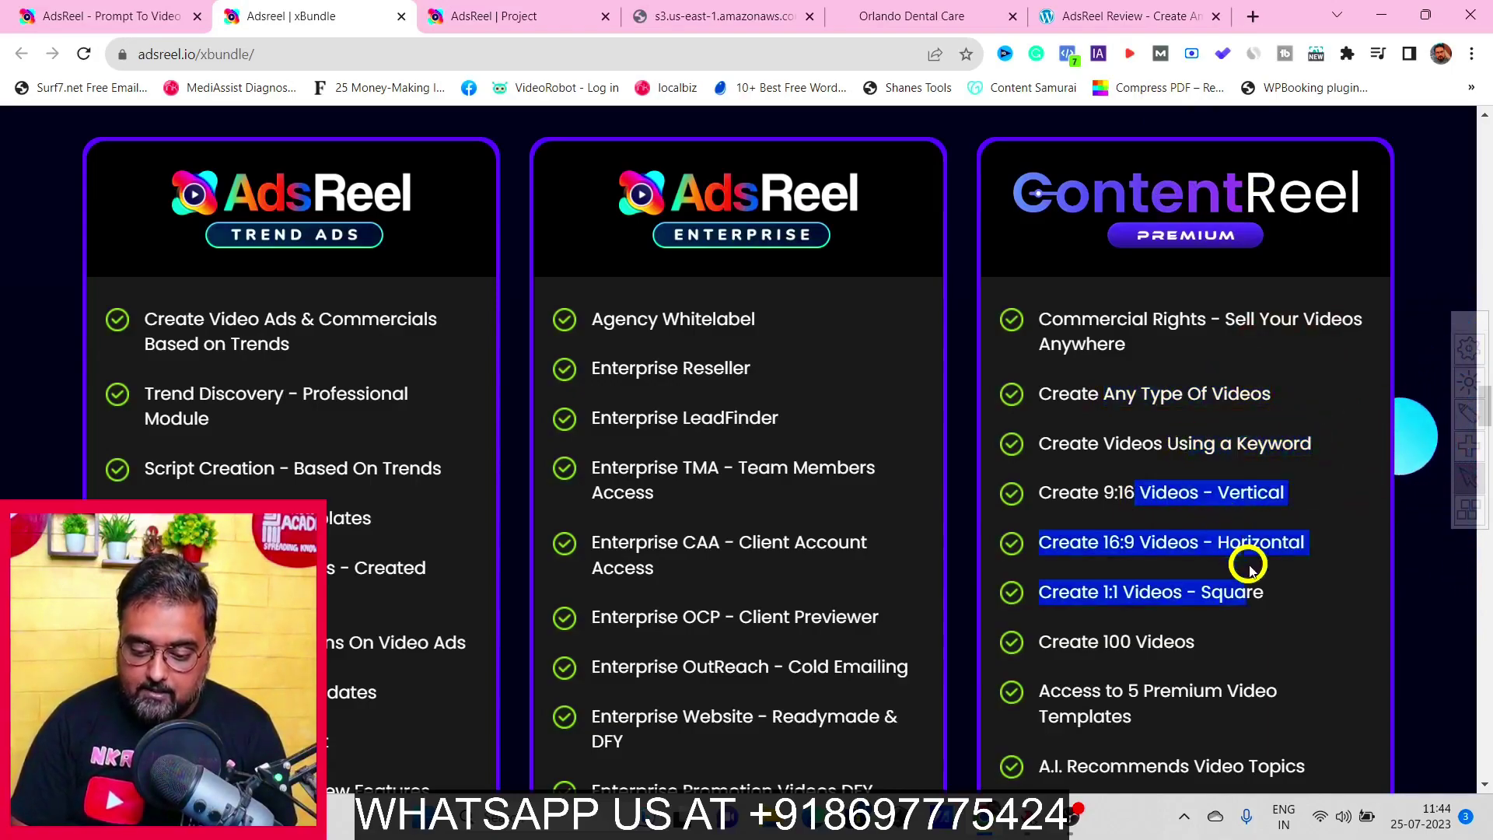
left_click(1255, 580)
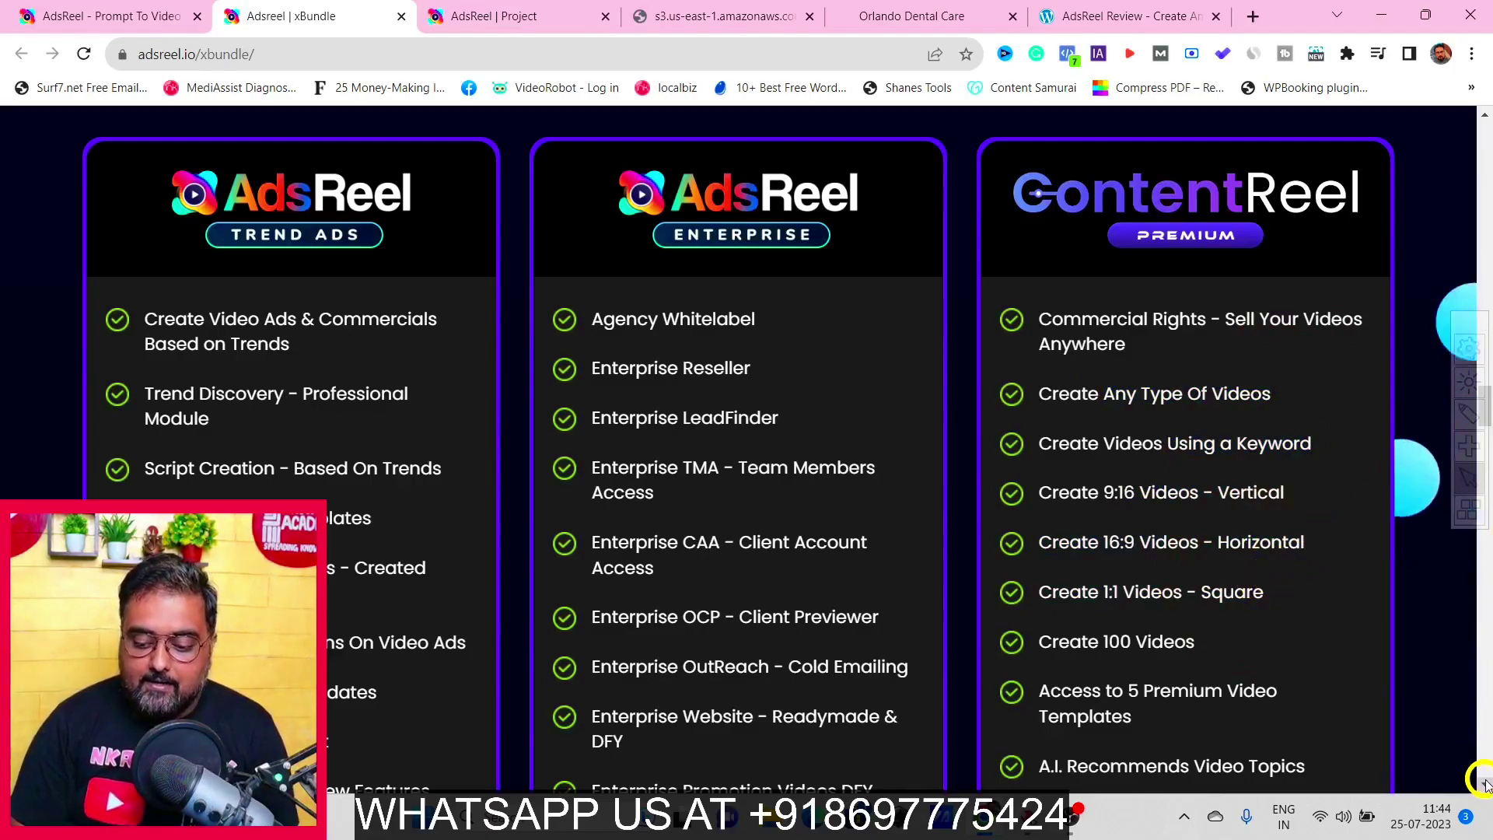
scroll(1485, 782, "down", 15)
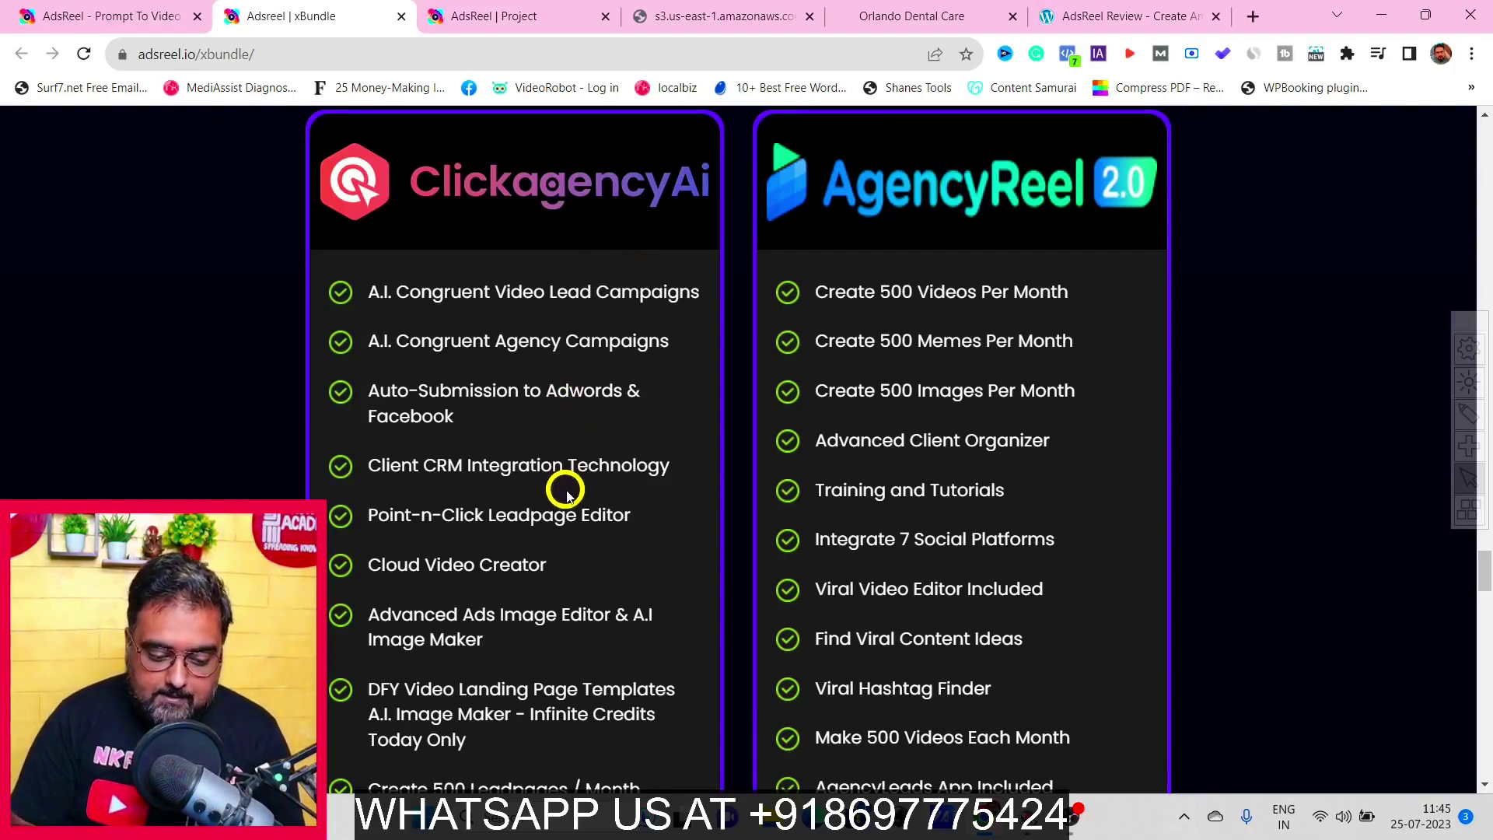
left_click_drag(519, 517, 589, 515)
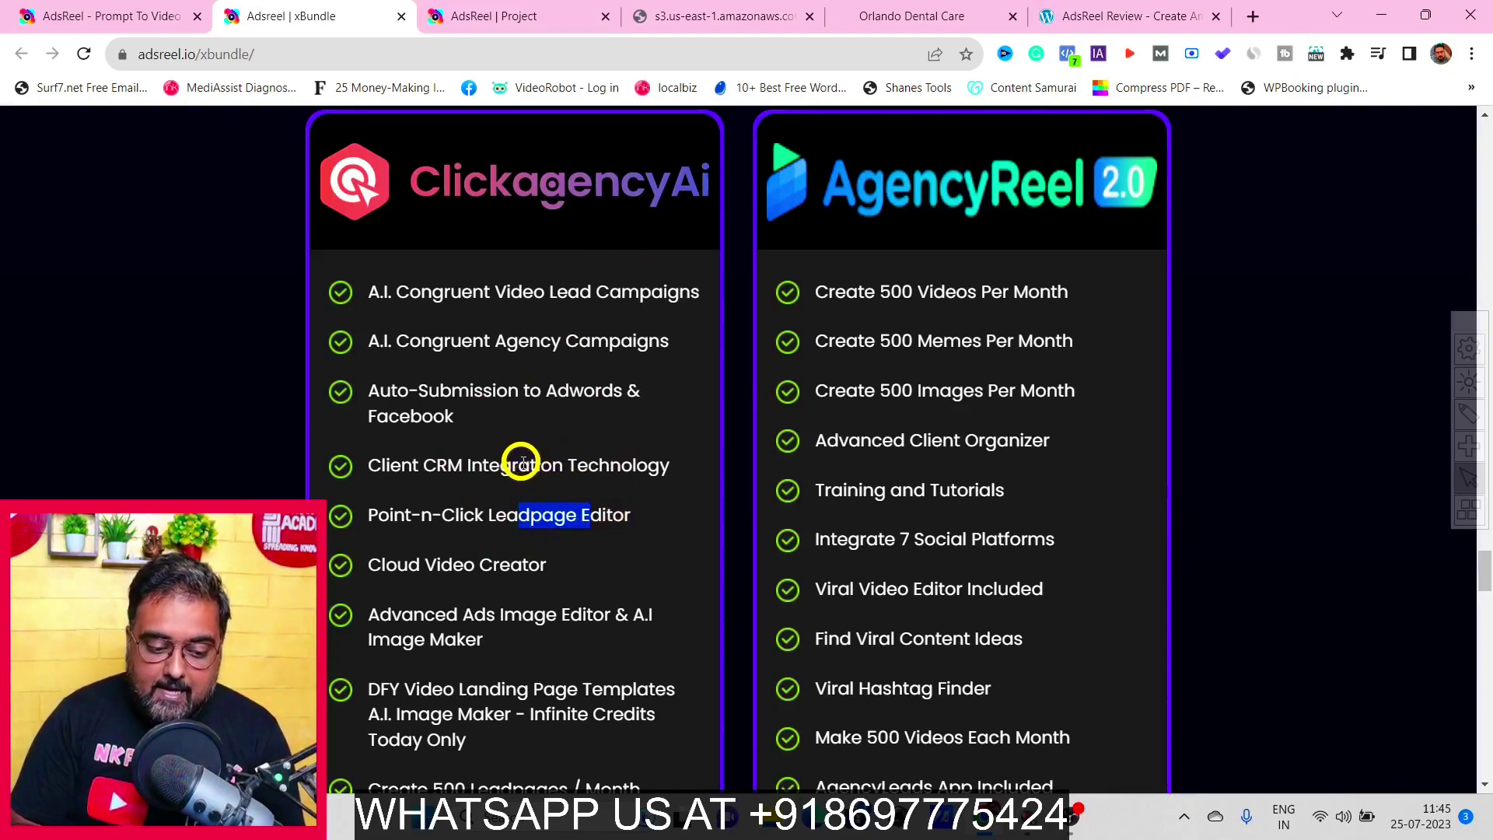
left_click_drag(519, 465, 629, 468)
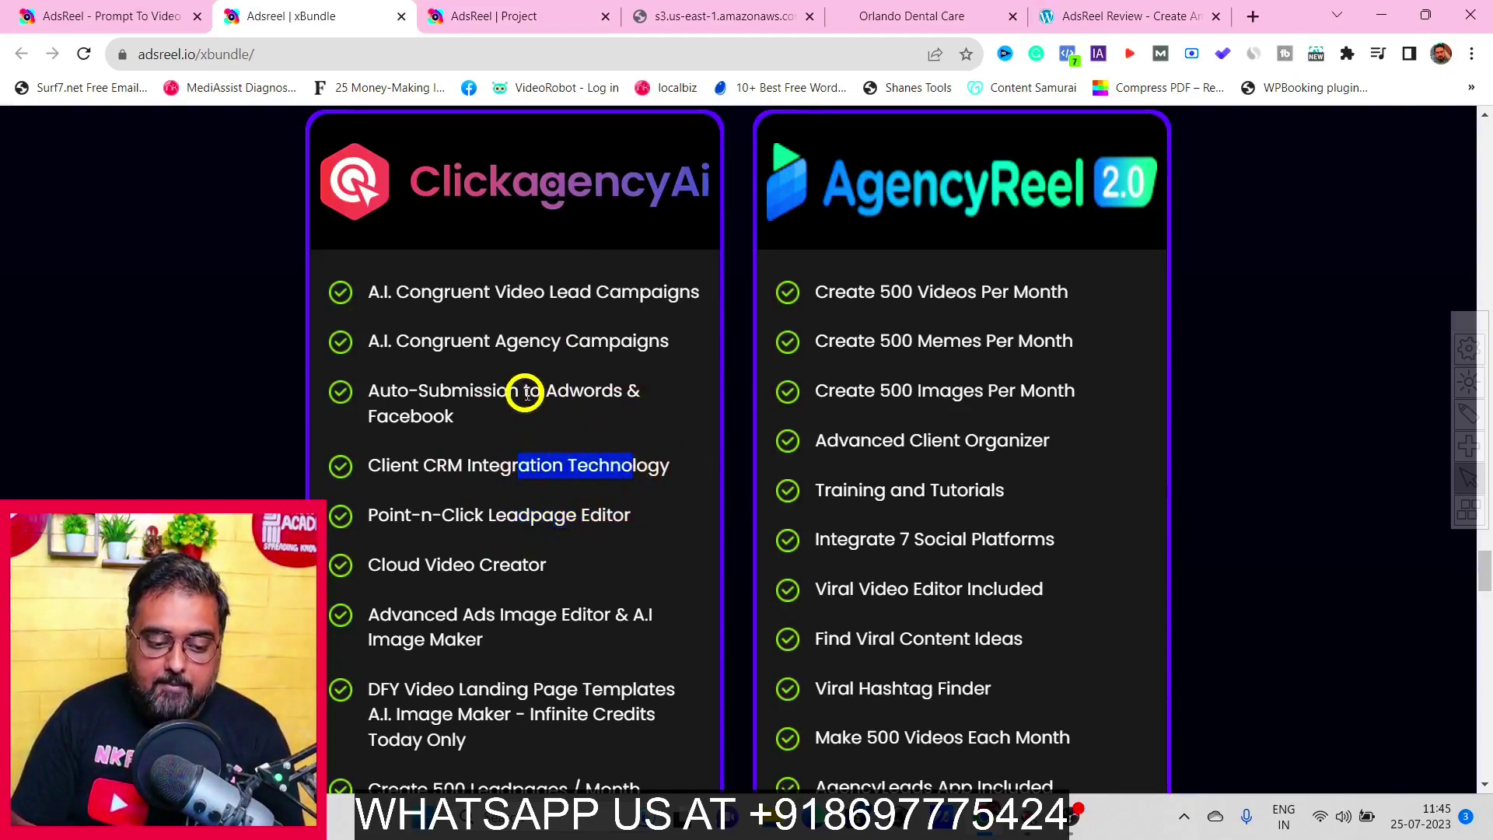
left_click_drag(508, 390, 593, 404)
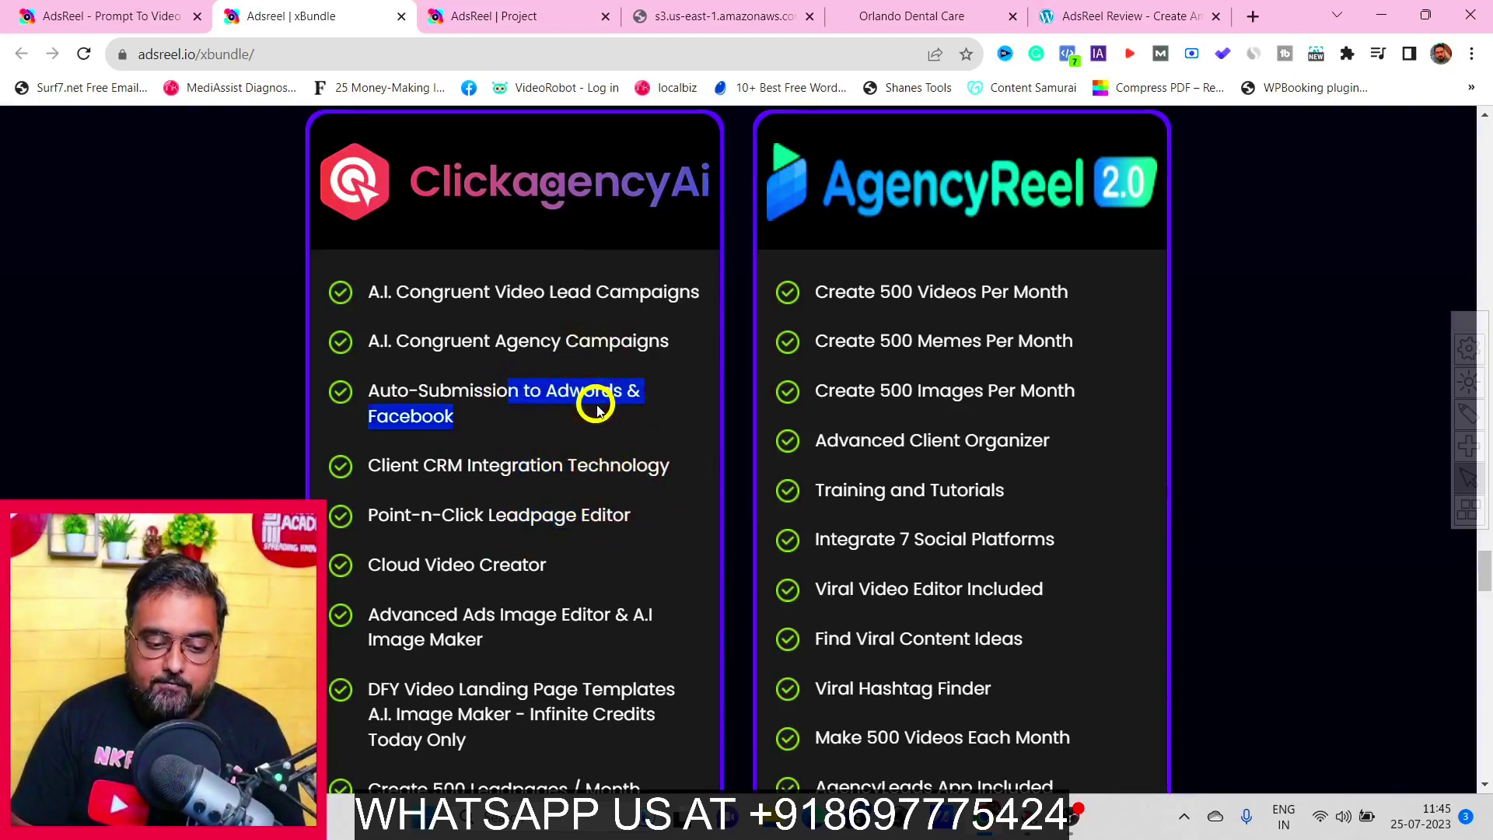
left_click_drag(520, 345, 661, 342)
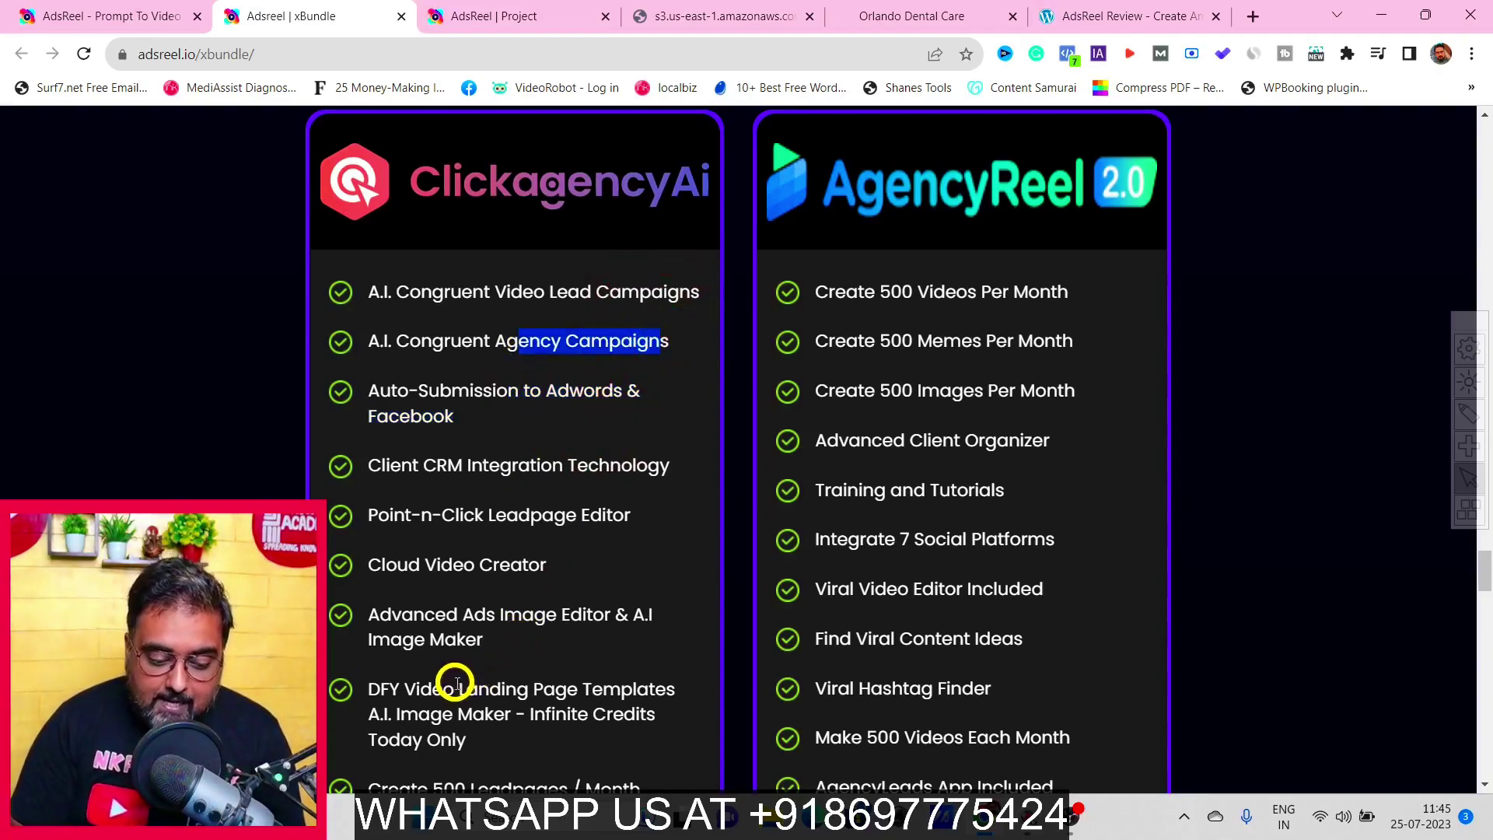
left_click_drag(455, 684, 583, 690)
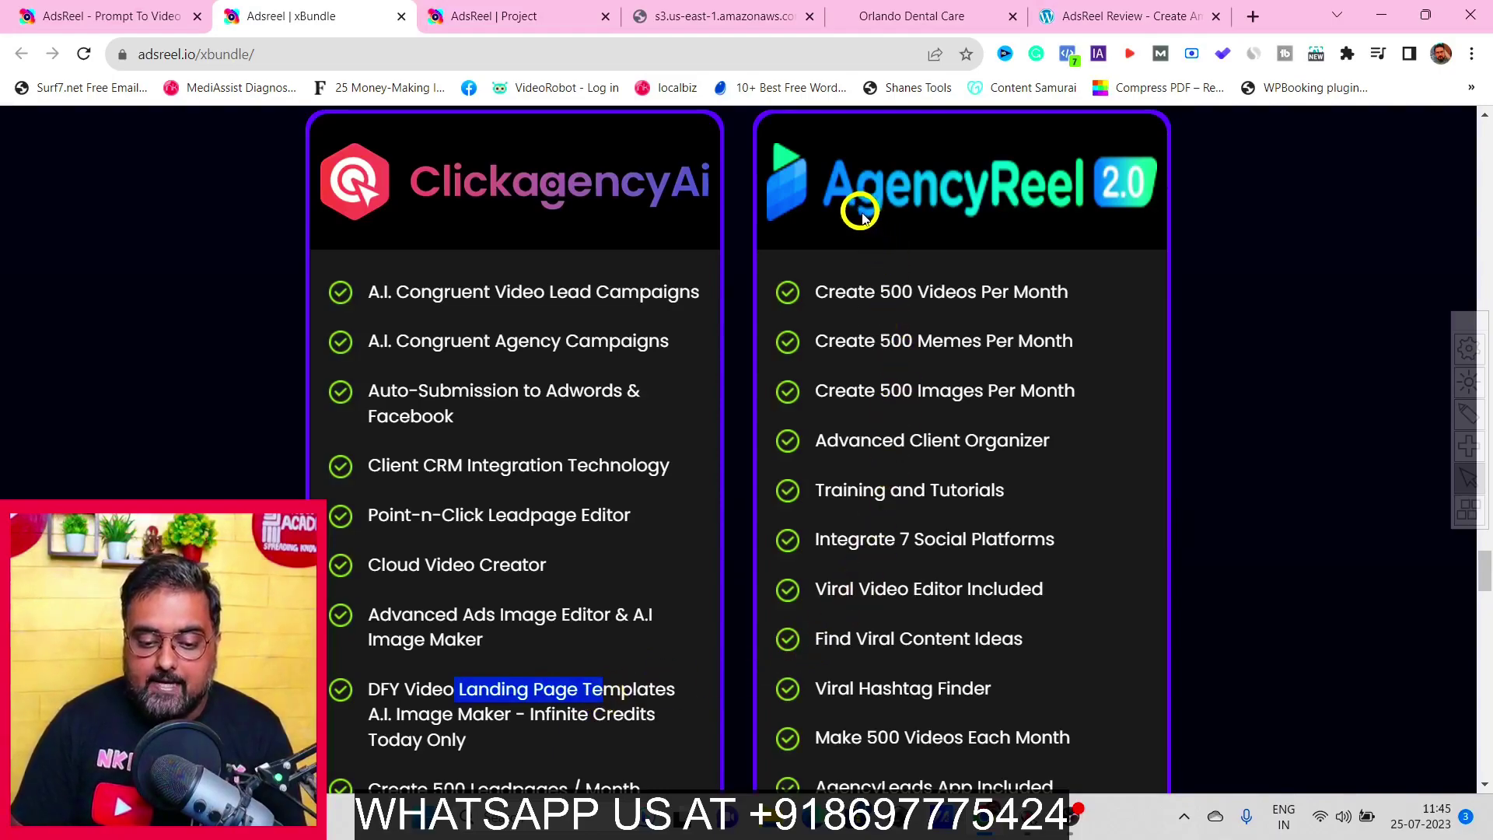
left_click_drag(824, 190, 1037, 196)
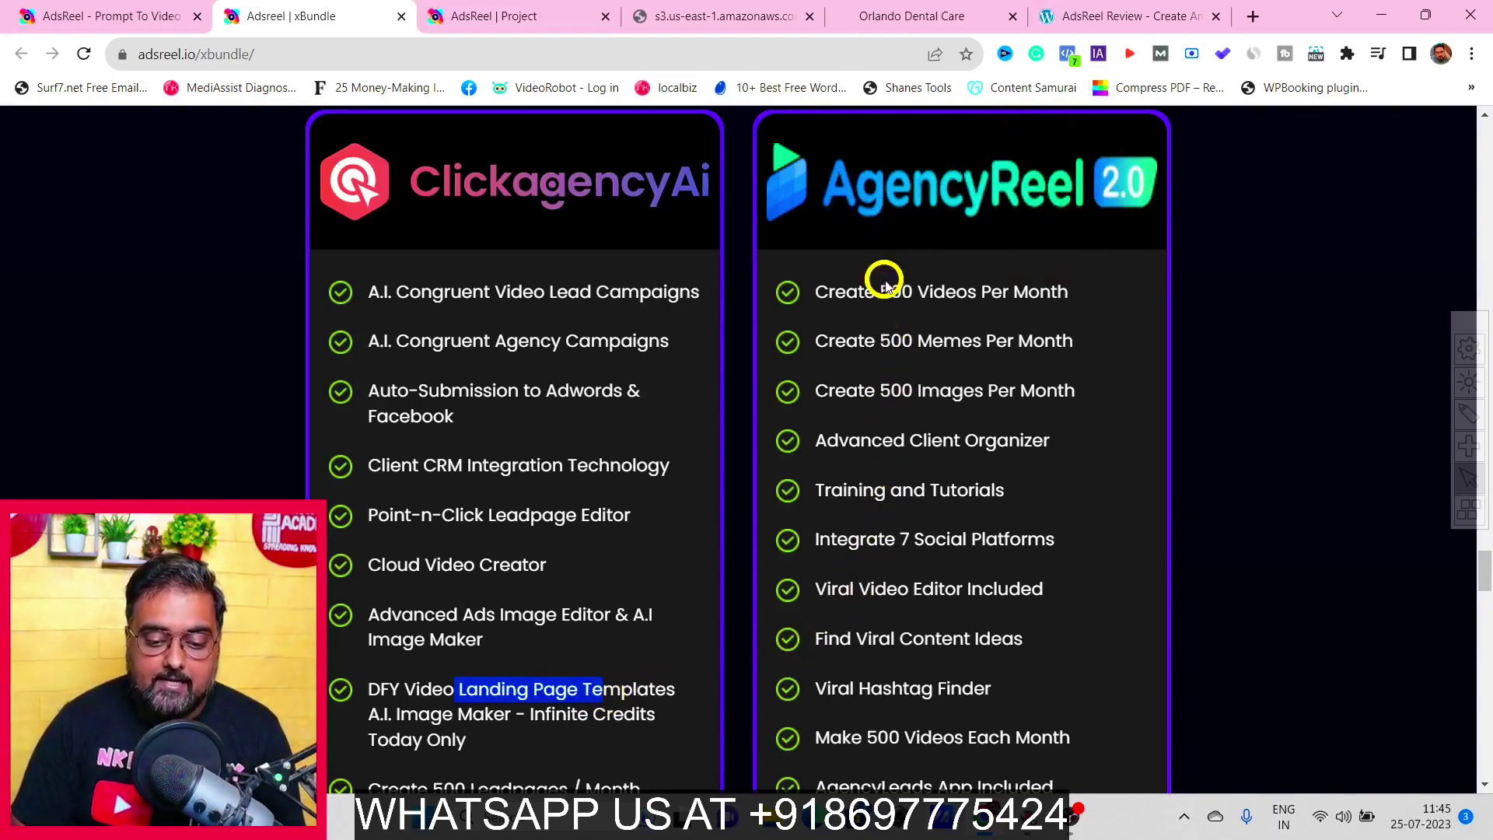
left_click_drag(817, 293, 1071, 294)
left_click_drag(879, 334, 1076, 343)
left_click(881, 391)
left_click_drag(880, 391, 1063, 393)
left_click_drag(911, 438, 1059, 459)
left_click(1057, 456)
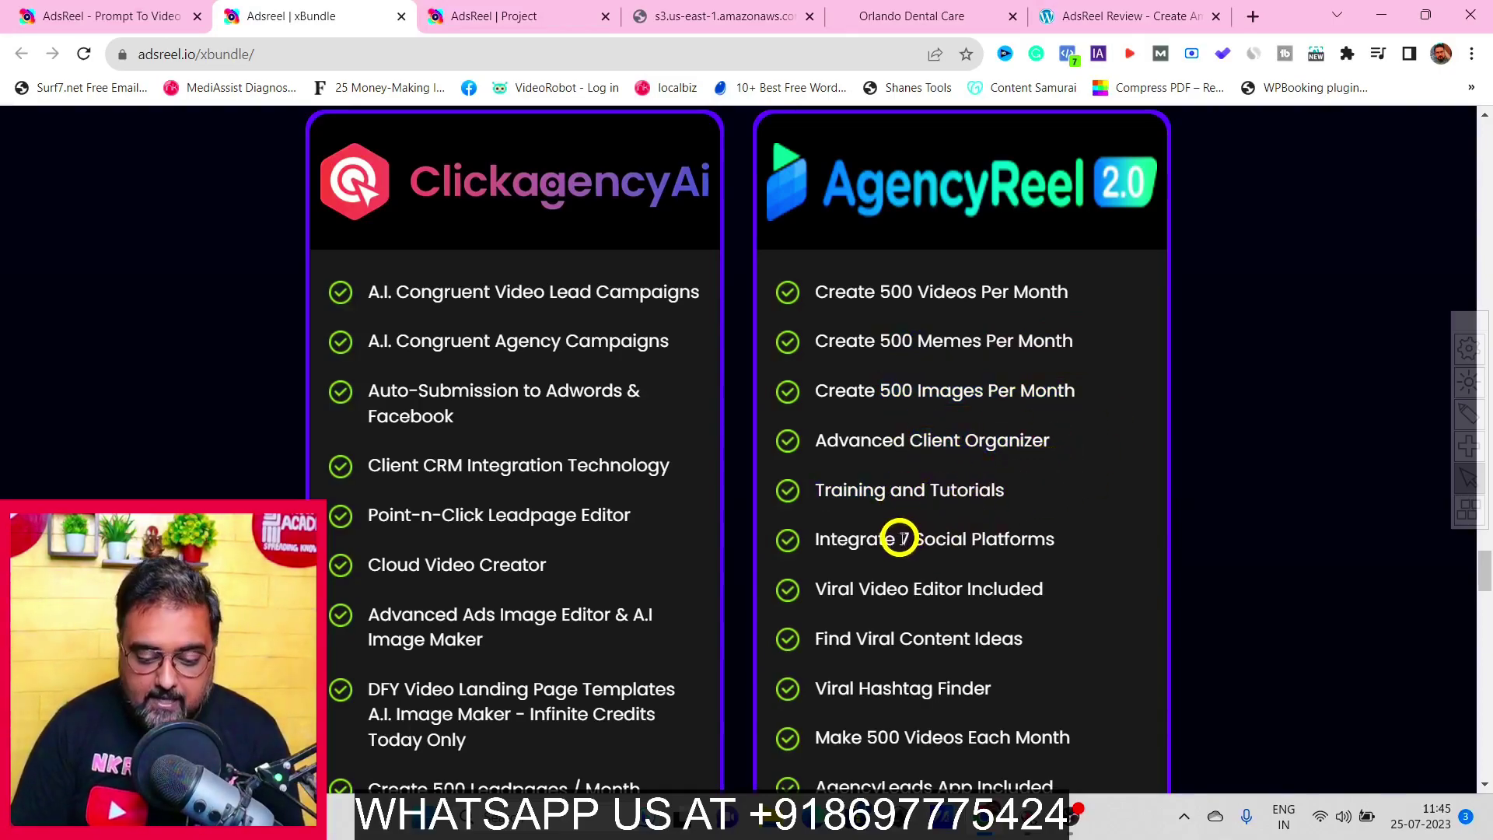
left_click_drag(901, 538, 1078, 543)
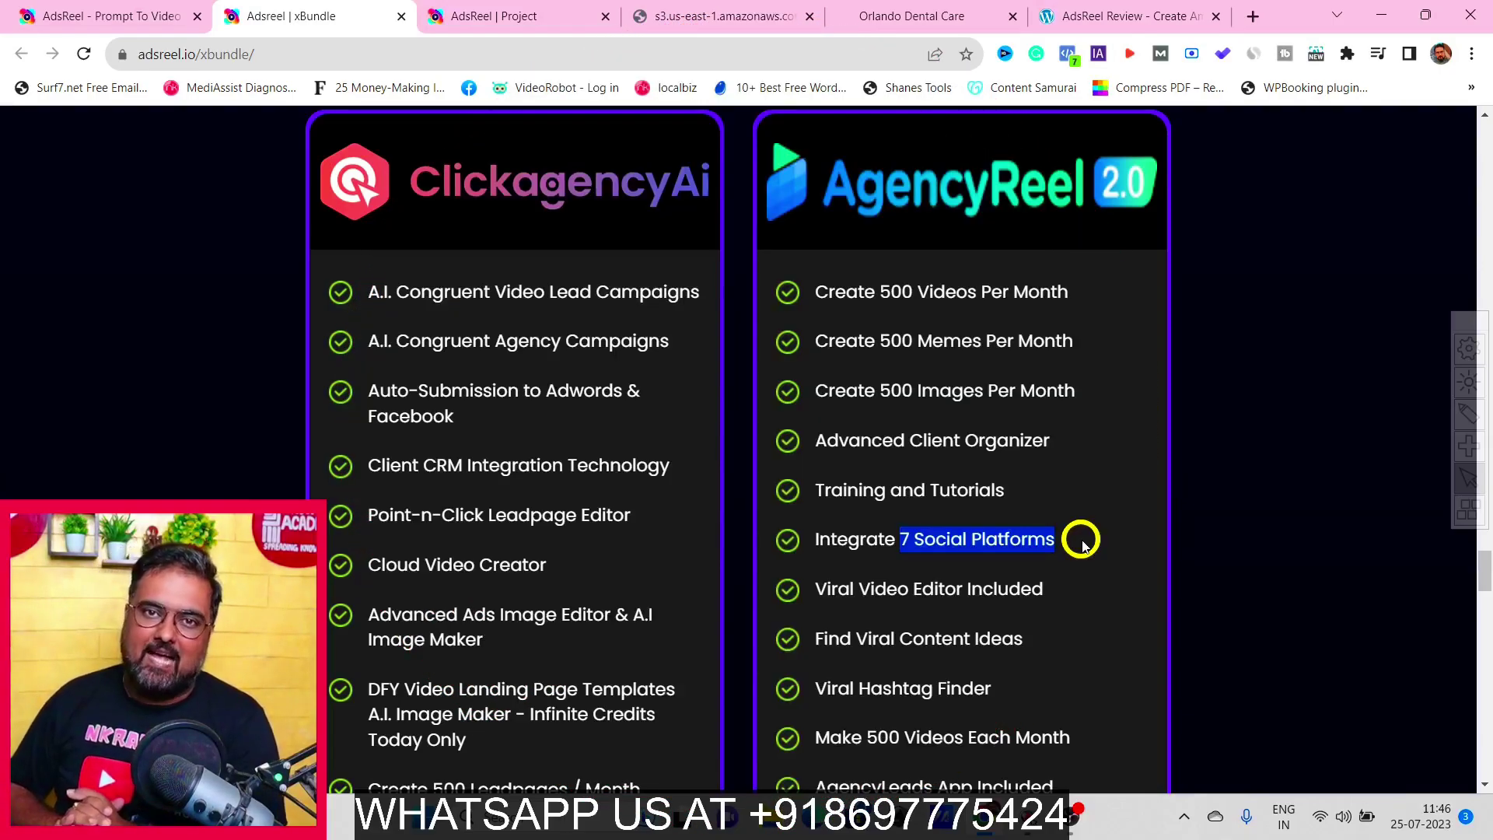
Step: Scroll back up to the $297.00 Buy Now offer and highlight the adsbundle $50-off coupon line
left_click_drag(1483, 572, 1482, 207)
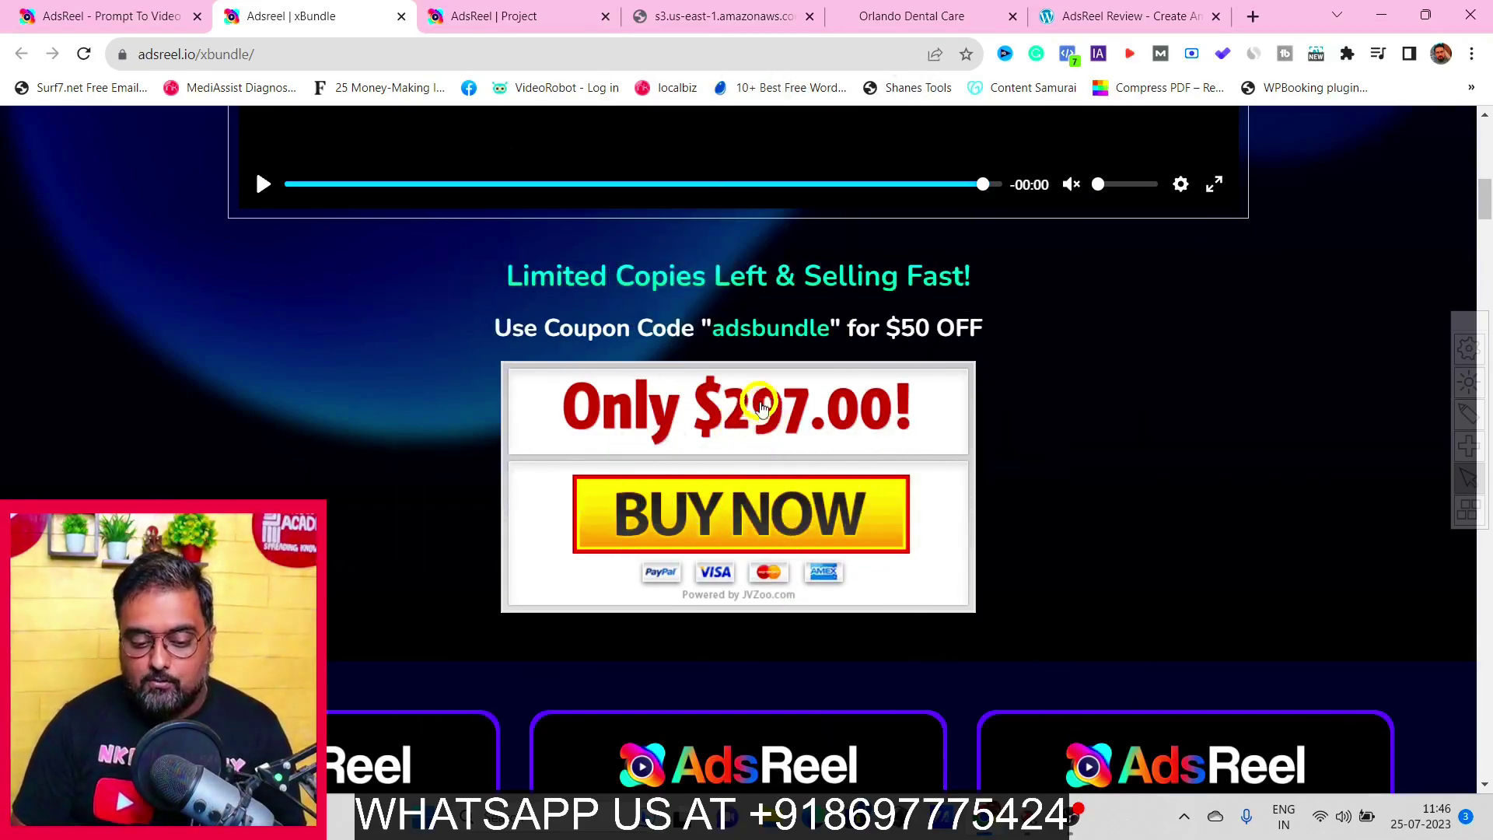
left_click_drag(709, 327, 1003, 331)
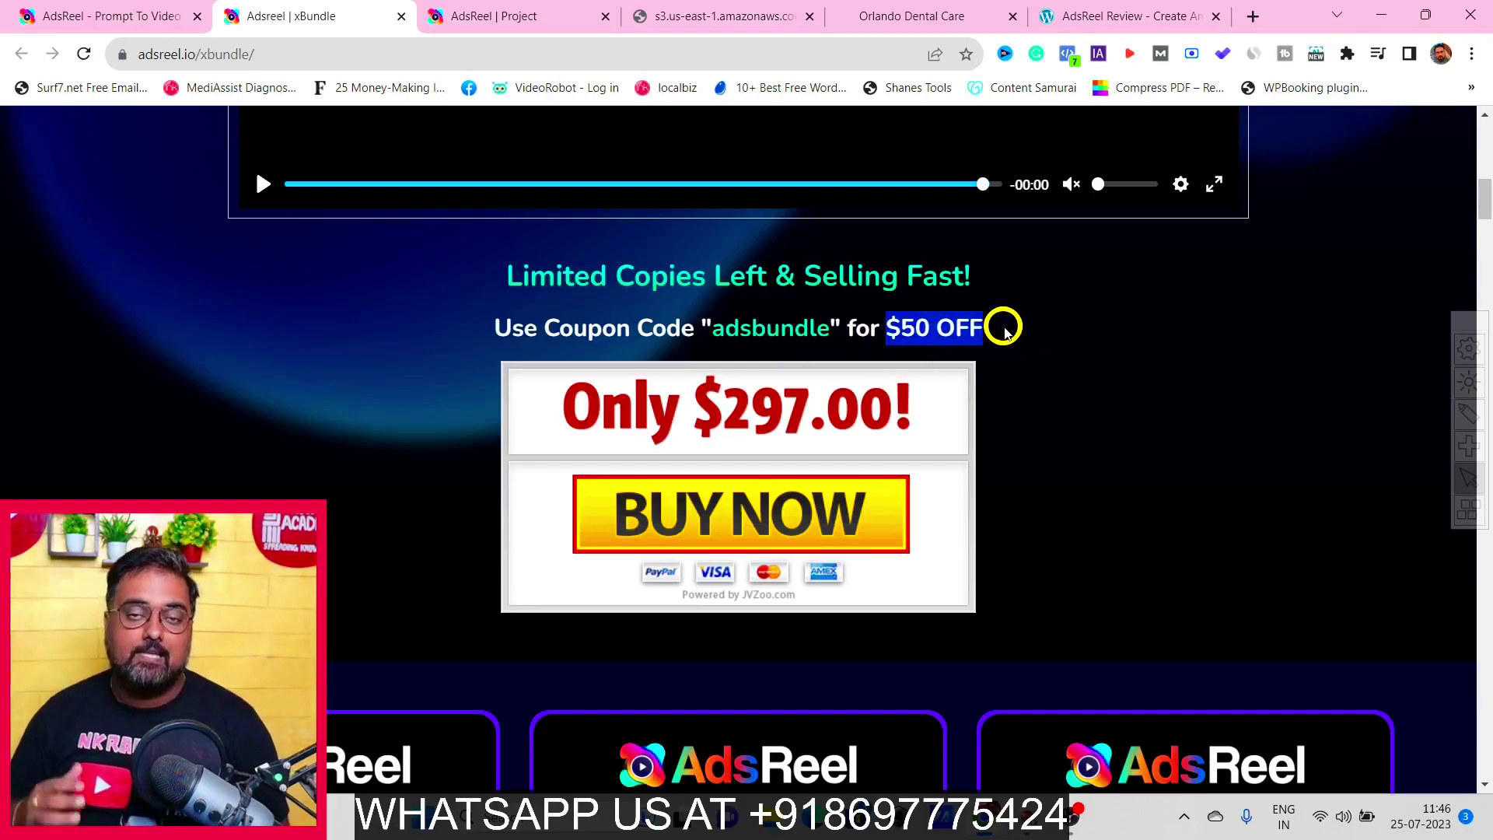